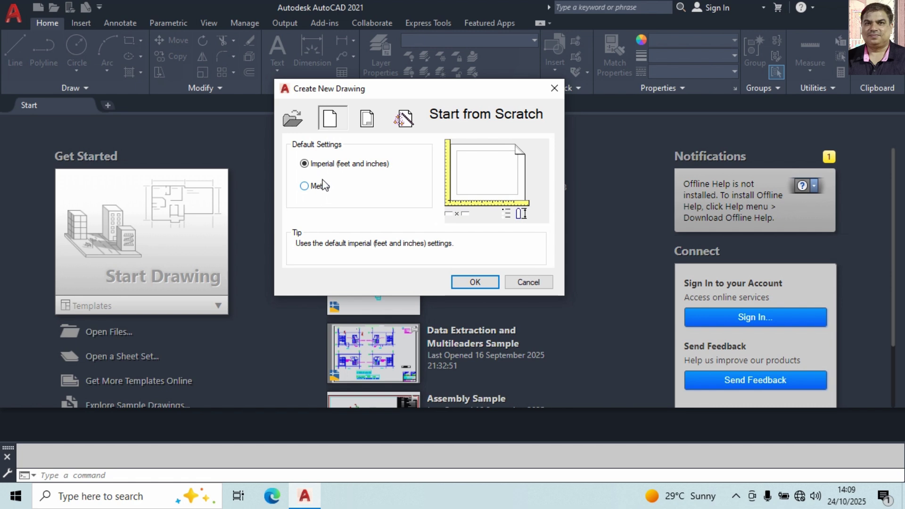
Step: Create a new drawing from scratch with the Imperial (feet and inches) default settings
{"action": "left_click", "coordinate": [474, 282]}
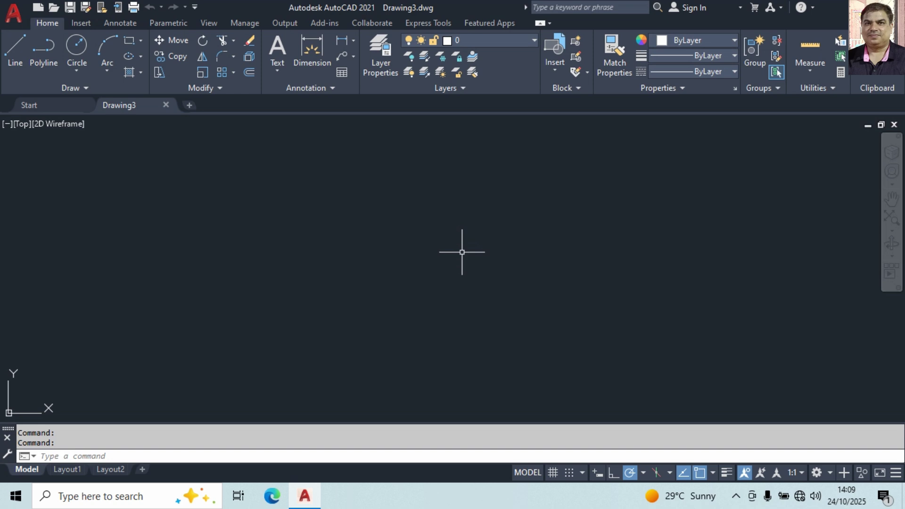
Step: Try 1' as the length of a horizontal line, and draw it 12 units long toward the right instead
{"action": "type", "text": "l"}
{"action": "key", "text": "Return"}
{"action": "left_click", "coordinate": [189, 293]}
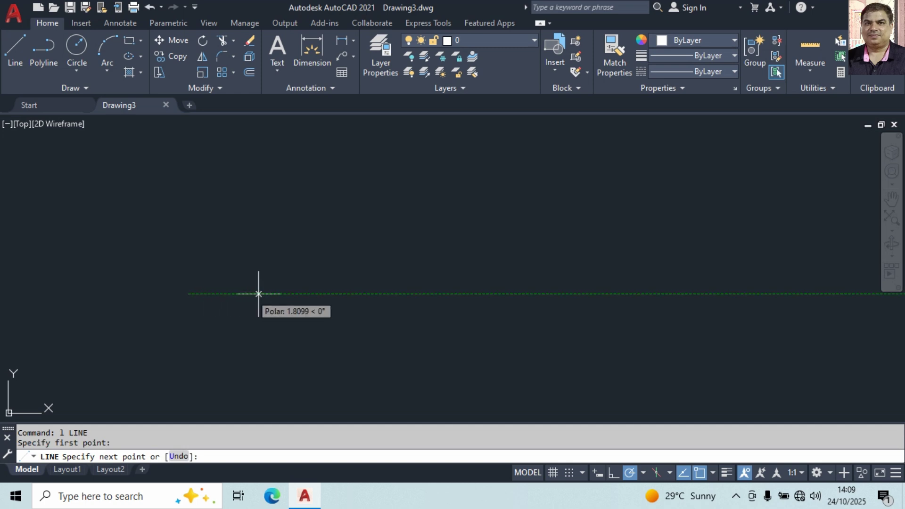
{"action": "type", "text": "1'"}
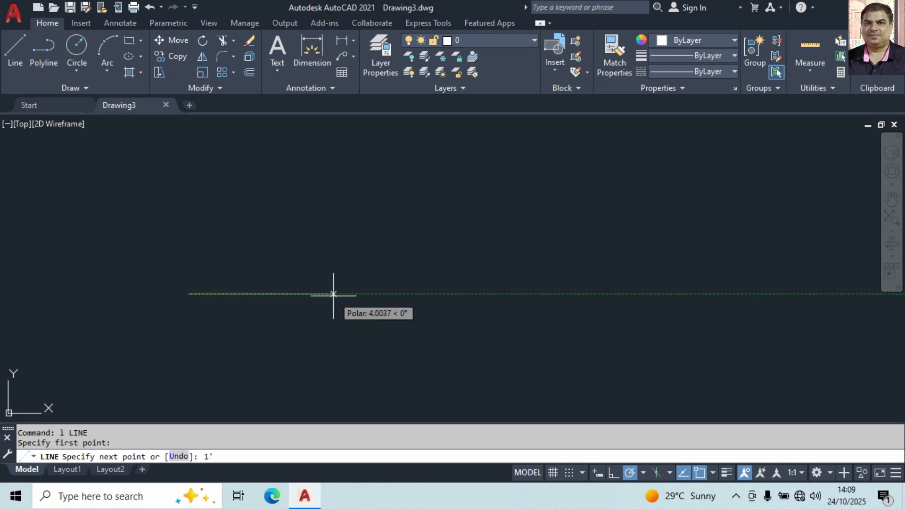
{"action": "key", "text": "Return"}
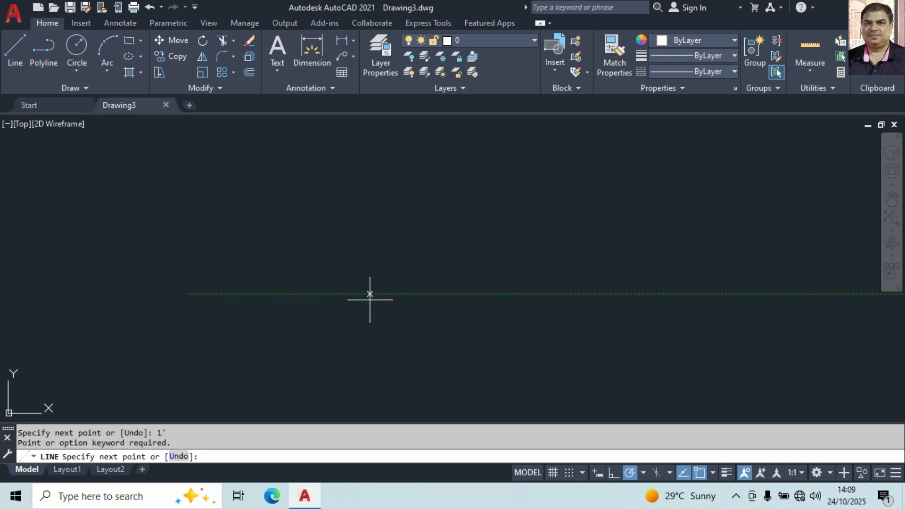
{"action": "type", "text": "12"}
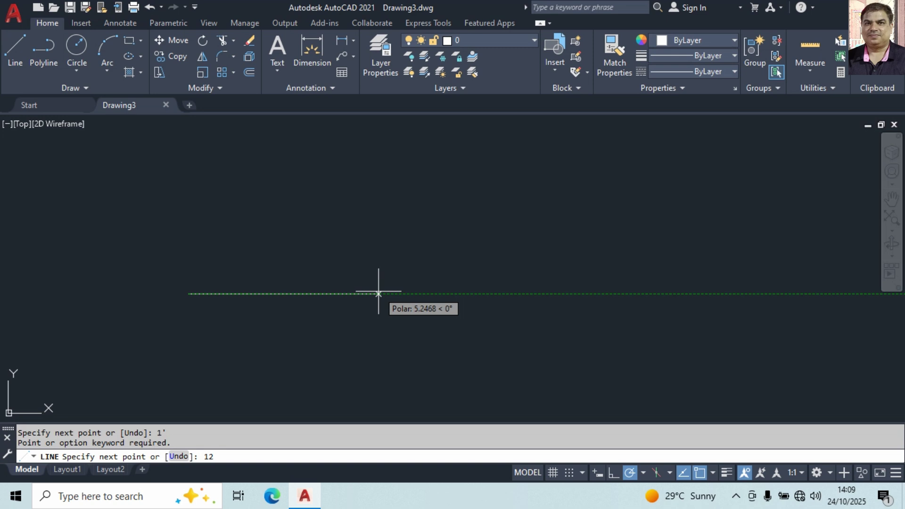
{"action": "key", "text": "Return"}
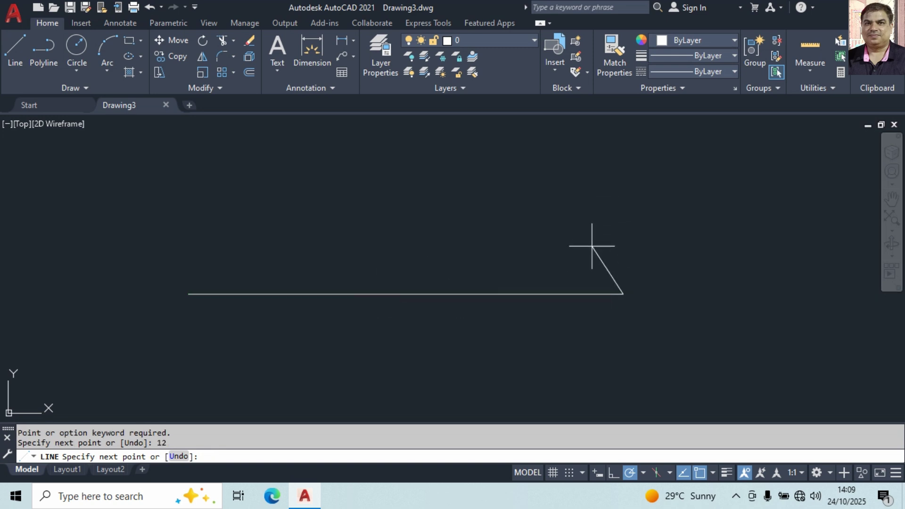
Step: Try 1'3" for a vertical segment going up from the line's right end, draw it 15 units long instead, and end the Line command
{"action": "scroll", "coordinate": [519, 279], "scroll_direction": "down", "scroll_amount": 2}
{"action": "middle_click_drag", "start_coordinate": [520, 249], "coordinate": [497, 332]}
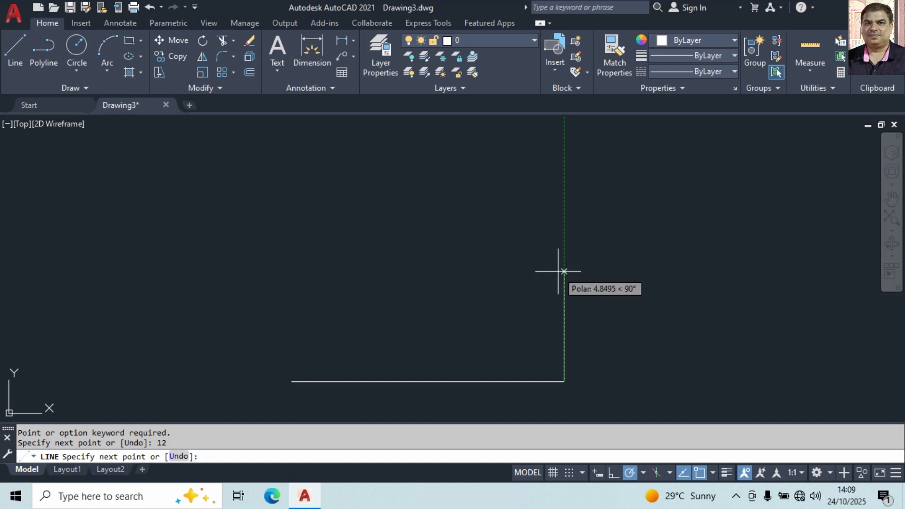
{"action": "type", "text": "1'3@"}
{"action": "key", "text": "BackSpace"}
{"action": "type", "text": "\""}
{"action": "key", "text": "Return"}
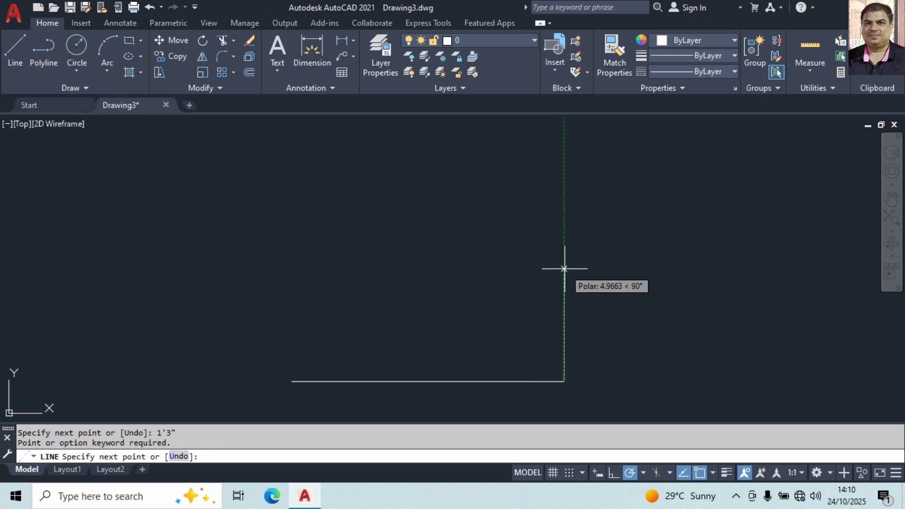
{"action": "type", "text": "15"}
{"action": "key", "text": "Return"}
{"action": "scroll", "coordinate": [580, 282], "scroll_direction": "down", "scroll_amount": 2}
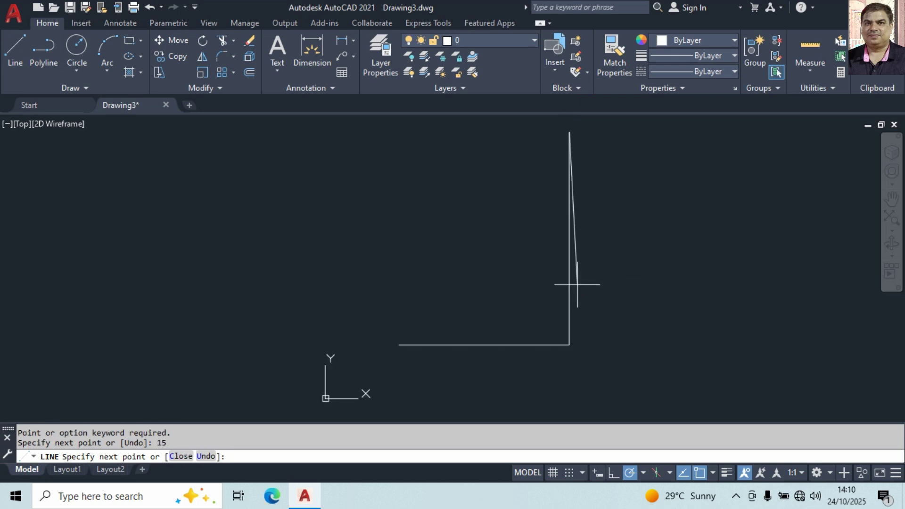
{"action": "right_click", "coordinate": [629, 207]}
{"action": "left_click", "coordinate": [641, 234]}
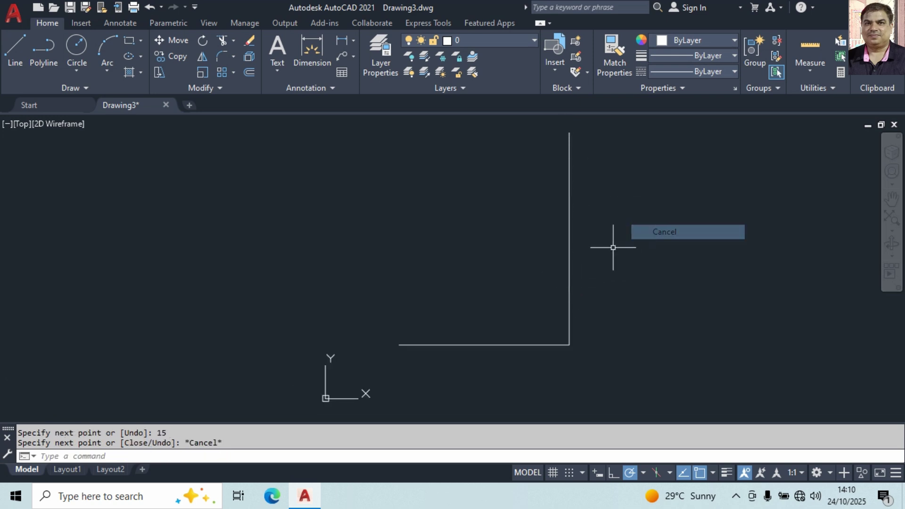
Step: Erase both the 12-unit horizontal line and the 15-unit vertical line
{"action": "left_click", "coordinate": [612, 247]}
{"action": "right_click", "coordinate": [493, 301]}
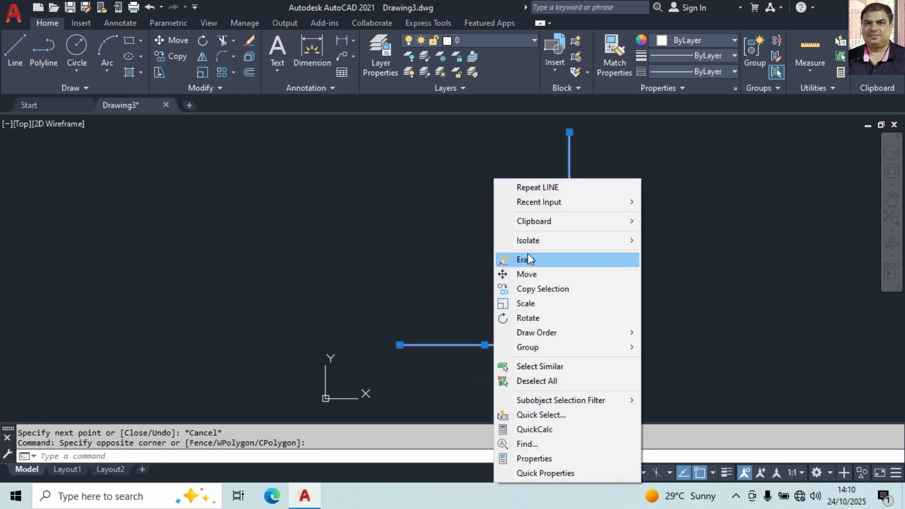
{"action": "left_click", "coordinate": [529, 254]}
{"action": "scroll", "coordinate": [500, 262], "scroll_direction": "up", "scroll_amount": 4}
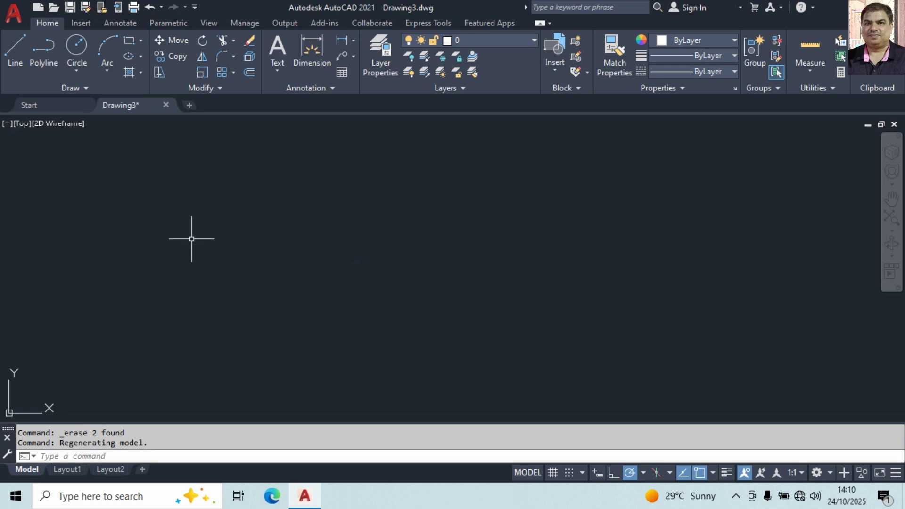
Step: Set the drawing's length unit type to Architectural
{"action": "type", "text": "uN"}
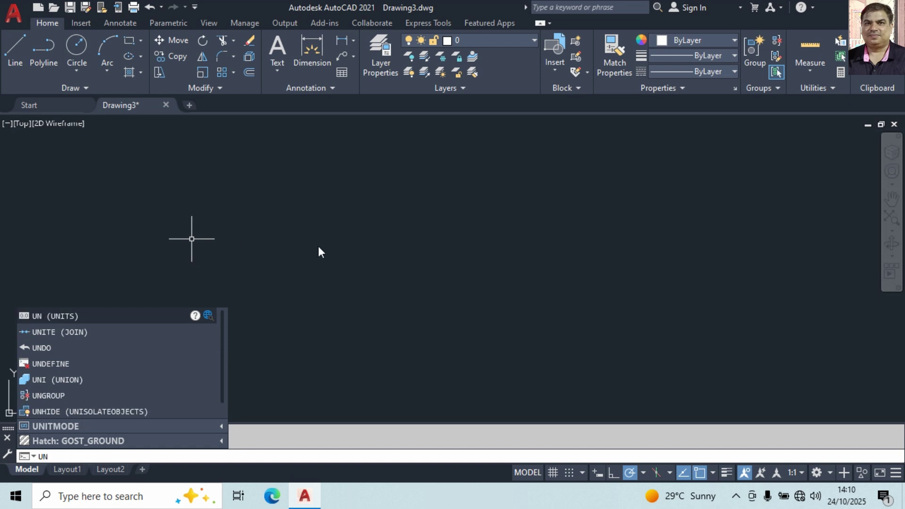
{"action": "key", "text": "Return"}
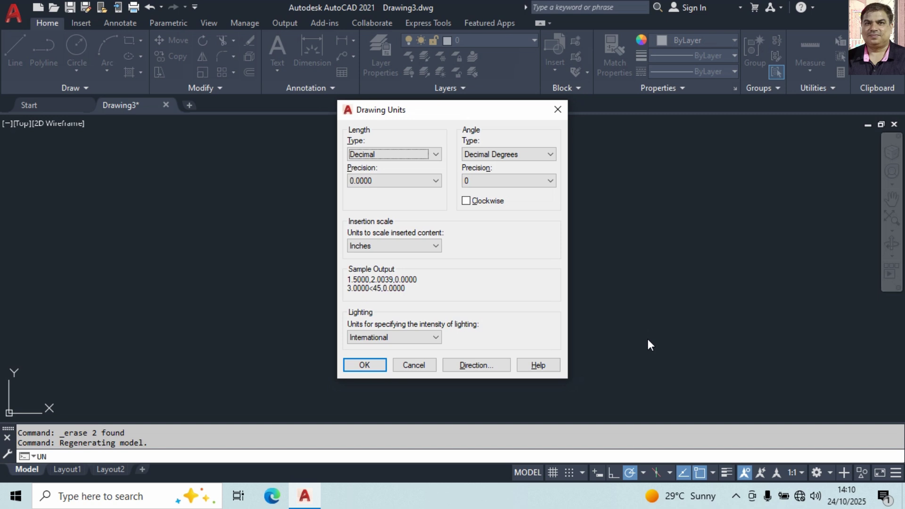
{"action": "left_click", "coordinate": [393, 154]}
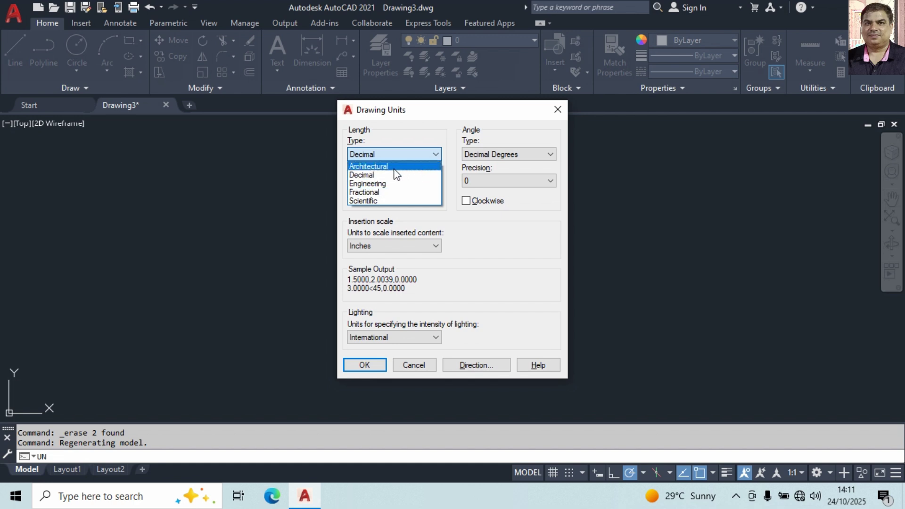
{"action": "left_click", "coordinate": [395, 167]}
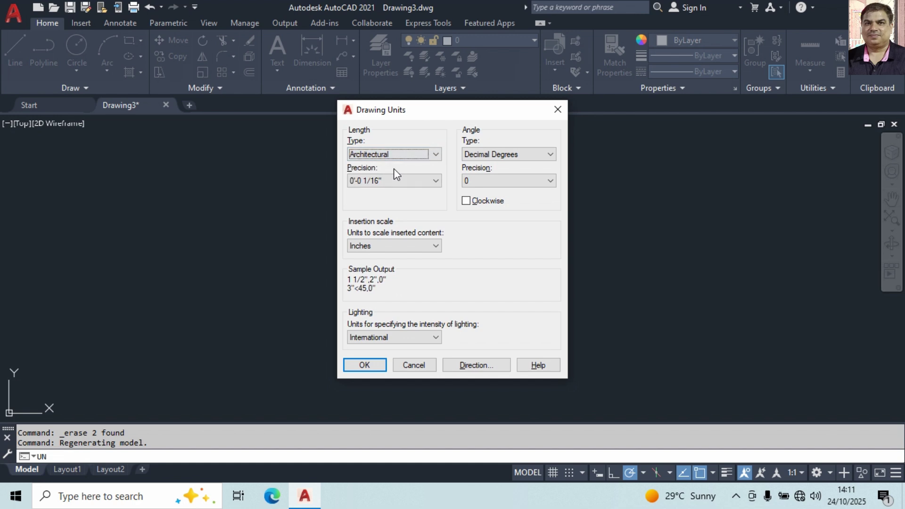
{"action": "left_click", "coordinate": [372, 367]}
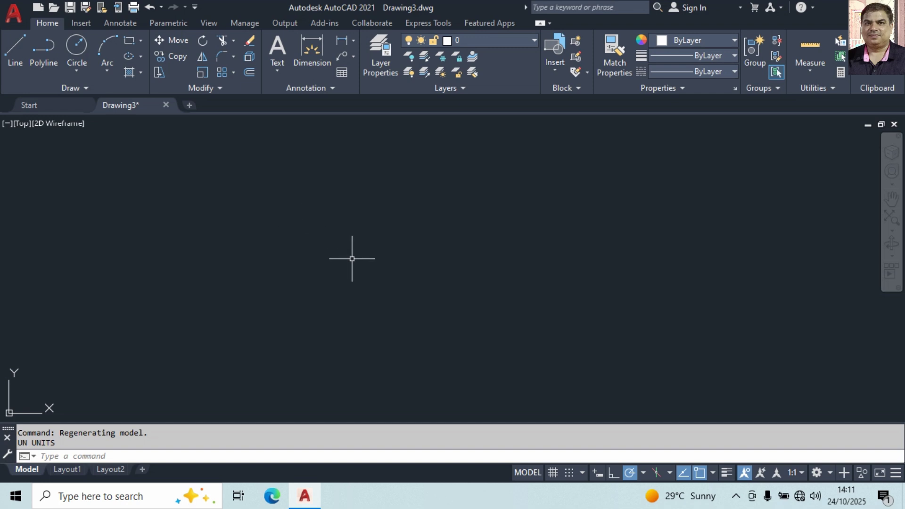
Step: Draw a horizontal line 1'3" long toward the right, starting in the lower left of the drawing area
{"action": "type", "text": "l"}
{"action": "key", "text": "Return"}
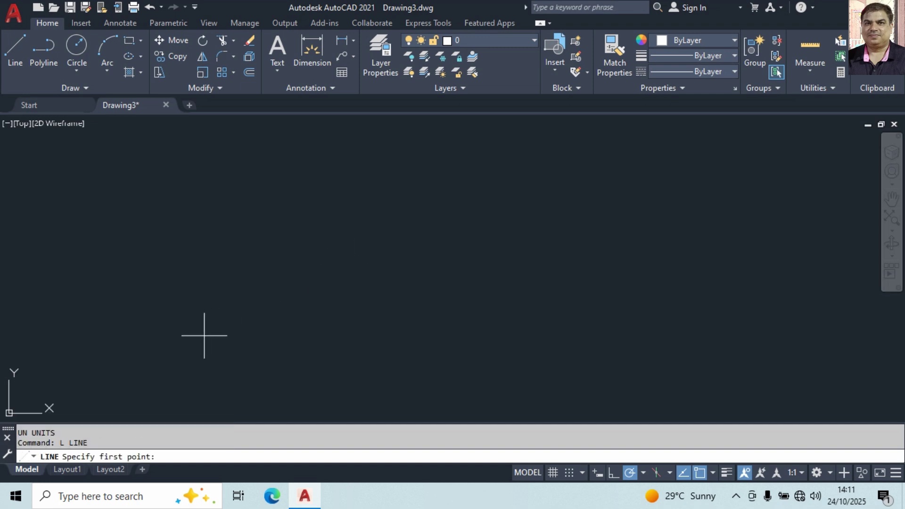
{"action": "left_click", "coordinate": [204, 336]}
{"action": "type", "text": "1"}
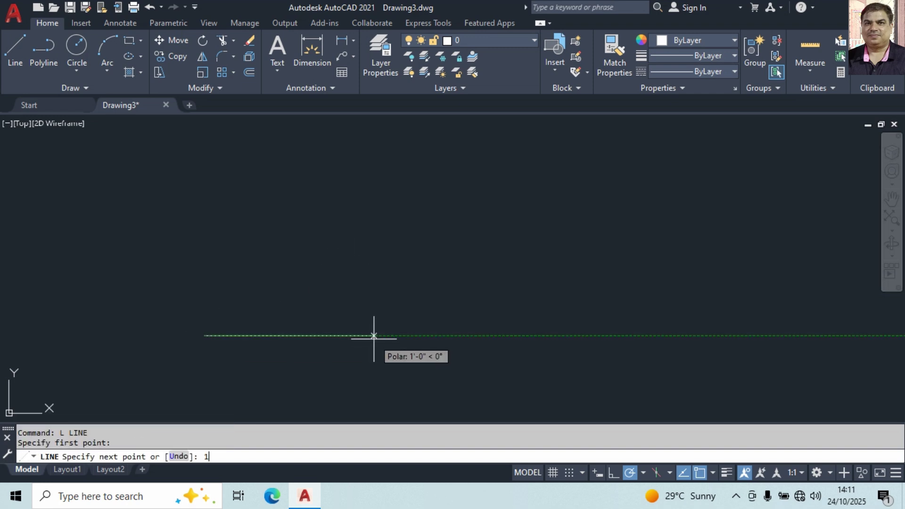
{"action": "type", "text": "'3\""}
{"action": "key", "text": "Return"}
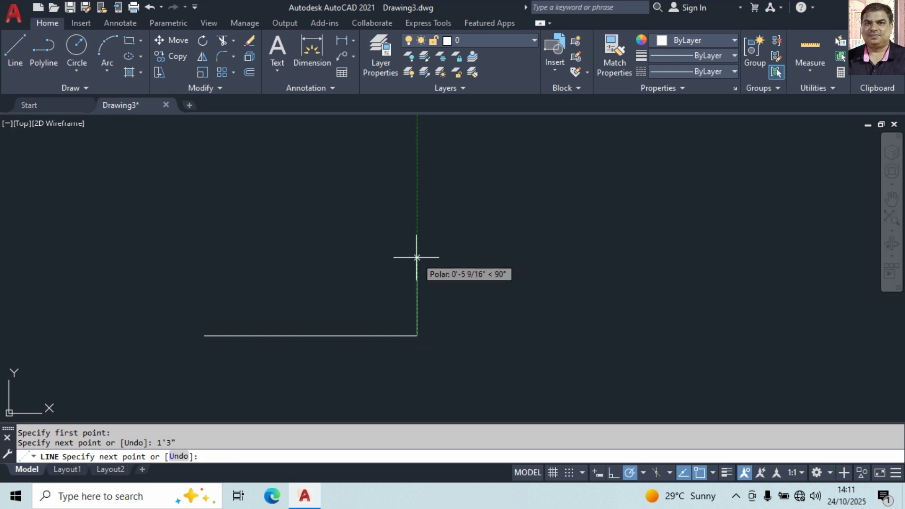
Step: Continue the line vertically upward by 1'4" from its right end and end the Line command
{"action": "type", "text": "1"}
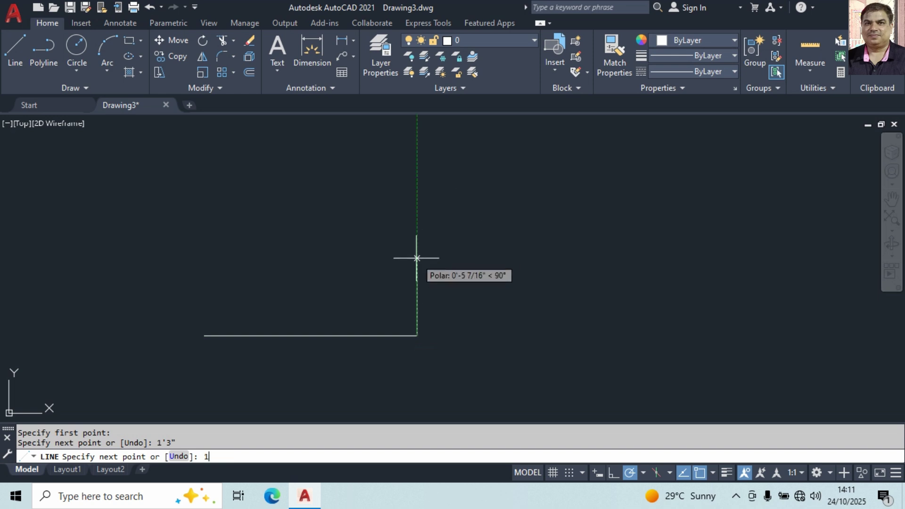
{"action": "type", "text": "'4"}
{"action": "type", "text": "\""}
{"action": "key", "text": "BackSpace"}
{"action": "key", "text": "Return"}
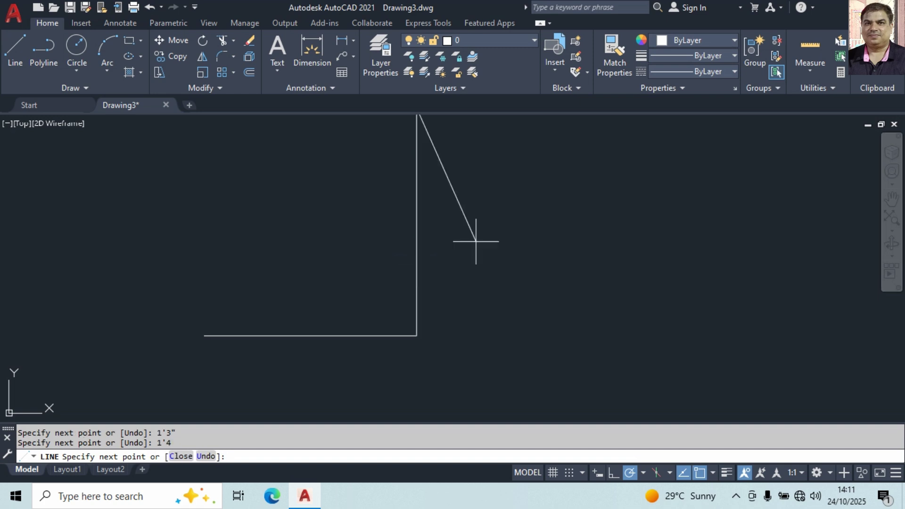
{"action": "right_click", "coordinate": [515, 239]}
{"action": "left_click", "coordinate": [533, 263]}
Step: Erase the two connected feet-and-inches line segments
{"action": "left_click_drag", "start_coordinate": [518, 262], "coordinate": [307, 366]}
{"action": "right_click", "coordinate": [302, 276]}
{"action": "left_click", "coordinate": [332, 261]}
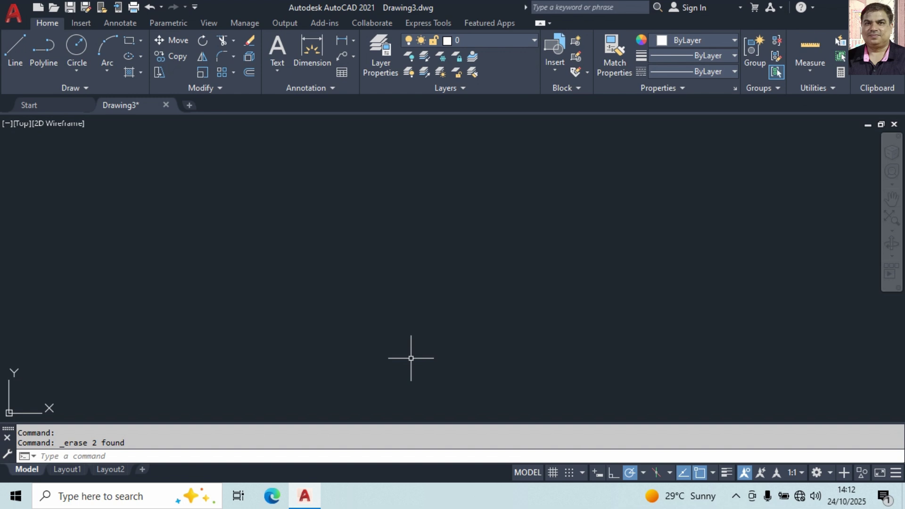
Step: Set the model space limits with the lower left corner at the default 0,0 and the upper right corner at 50',60'
{"action": "type", "text": "limits"}
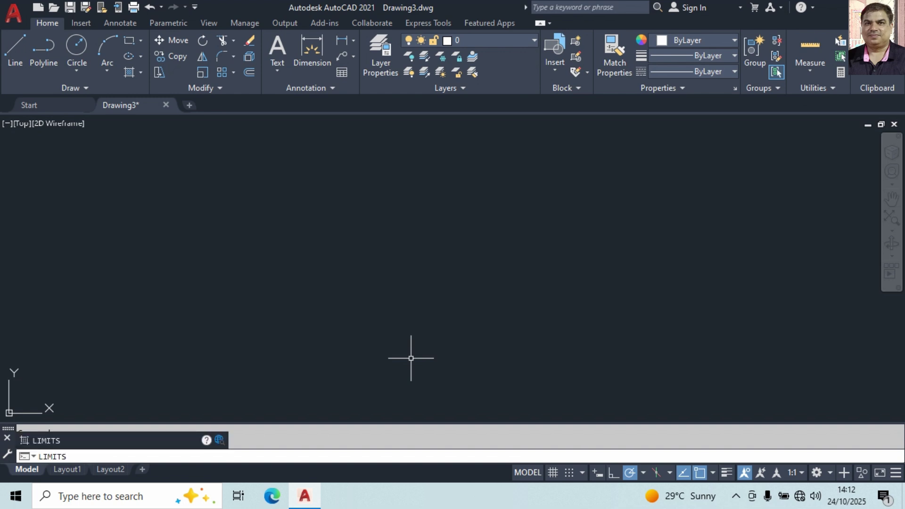
{"action": "key", "text": "Return"}
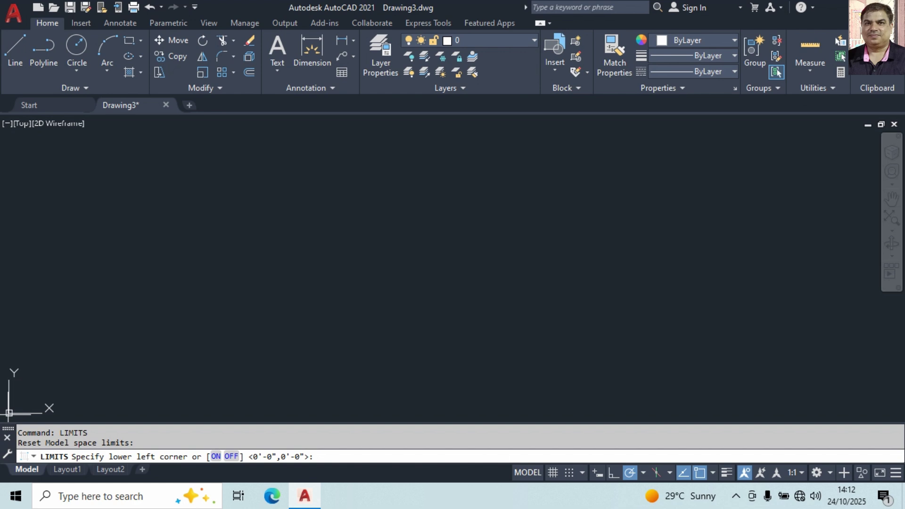
{"action": "key", "text": "Return"}
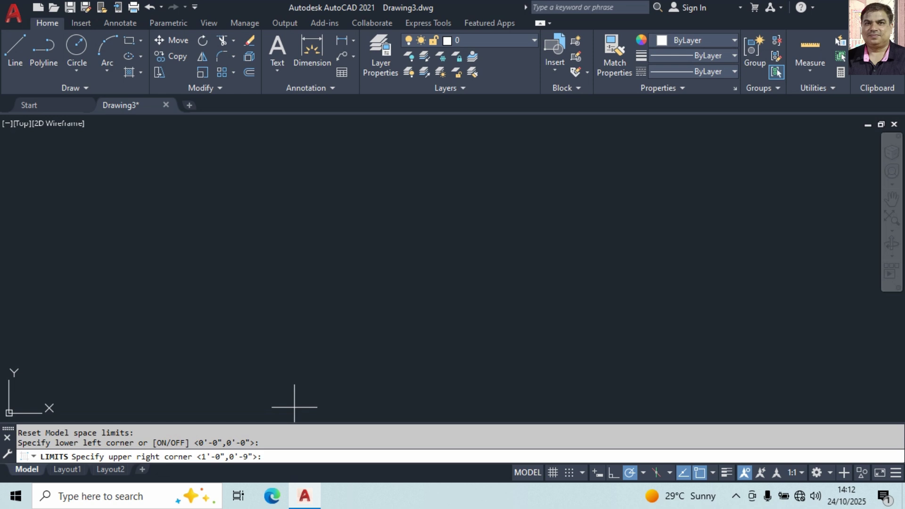
{"action": "type", "text": "0',60"}
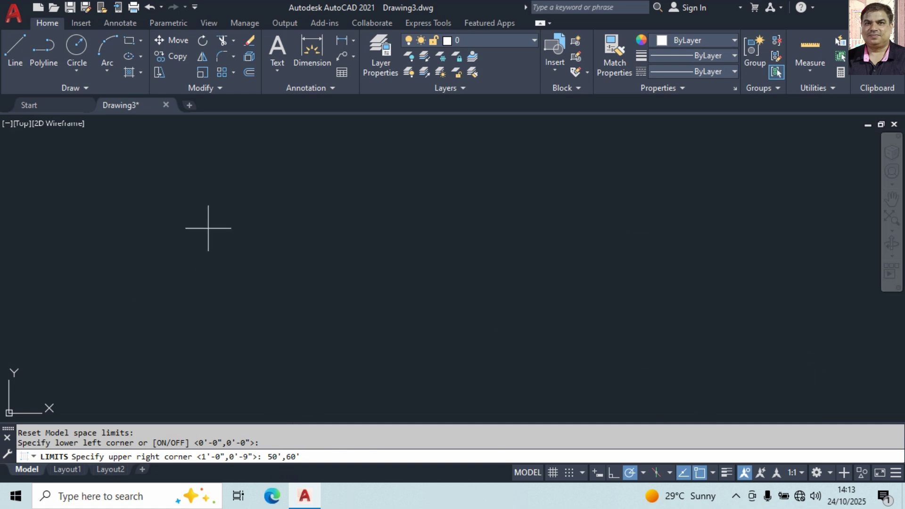
{"action": "key", "text": "Return"}
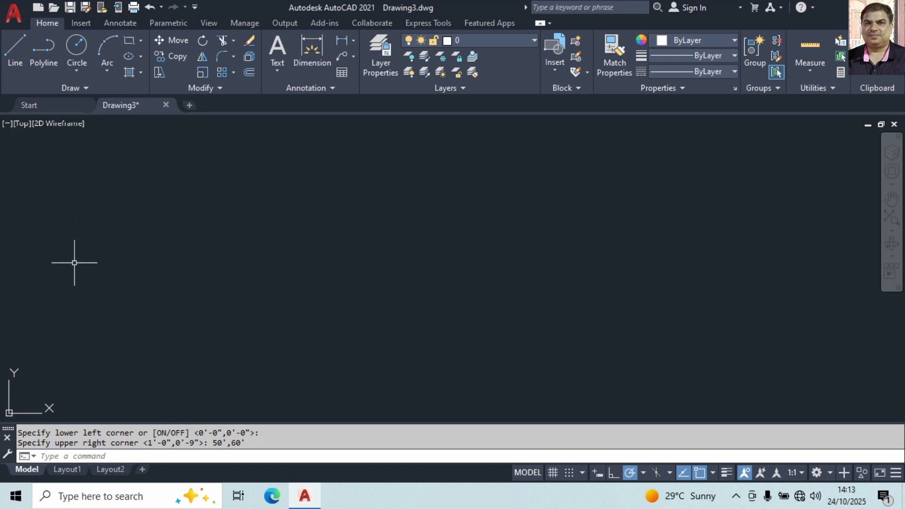
Step: Draw a horizontal line 11 inches long toward the right and undo that segment within the Line command
{"action": "left_click", "coordinate": [18, 53]}
{"action": "left_click", "coordinate": [322, 327]}
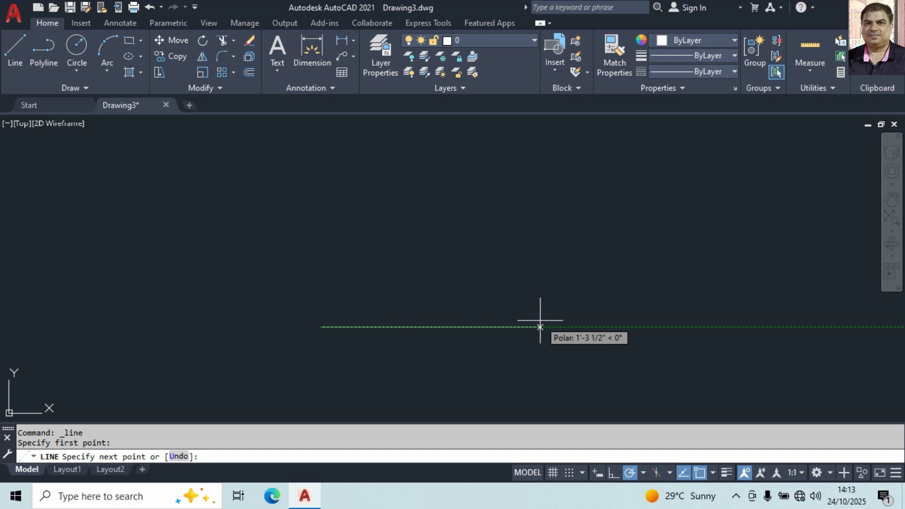
{"action": "type", "text": "11"}
{"action": "key", "text": "Return"}
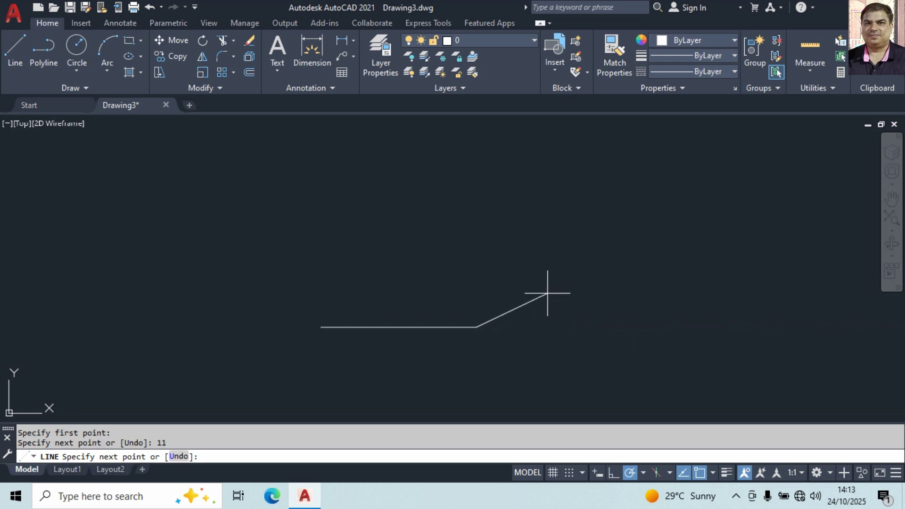
{"action": "type", "text": "u"}
{"action": "key", "text": "Return"}
Step: Try a horizontal line 25' long from the same start point, undo the segment and end the Line command
{"action": "type", "text": "25'"}
{"action": "key", "text": "Return"}
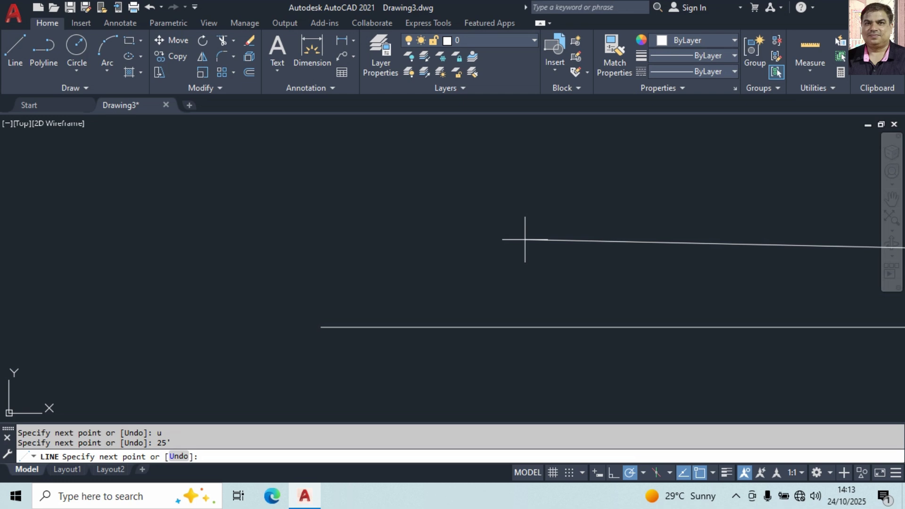
{"action": "type", "text": "u"}
{"action": "key", "text": "Return"}
{"action": "key", "text": "Return"}
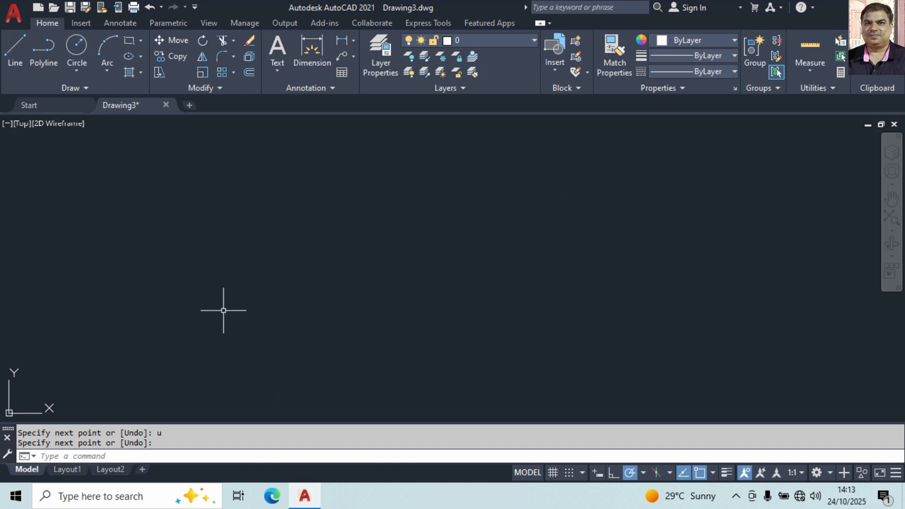
Step: Zoom the view to the full drawing limits using the All option of the Zoom command
{"action": "type", "text": "z"}
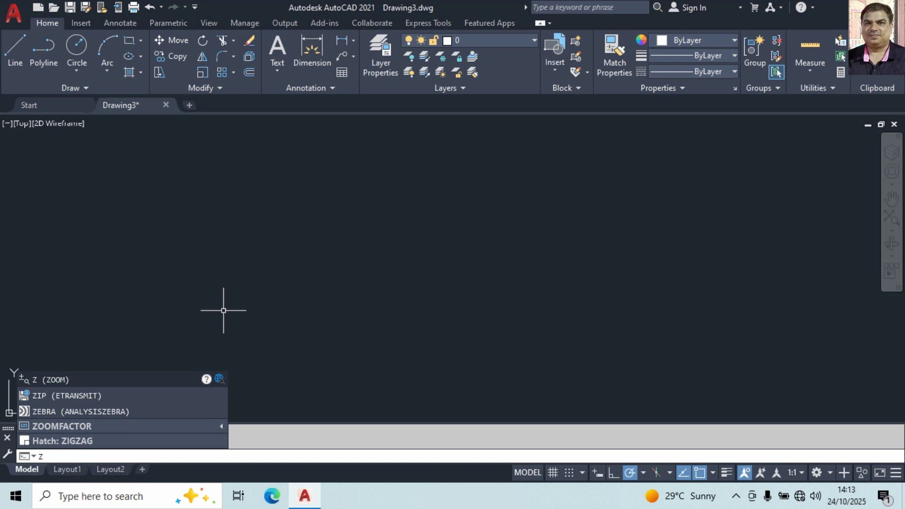
{"action": "left_click", "coordinate": [78, 378]}
{"action": "right_click", "coordinate": [241, 189]}
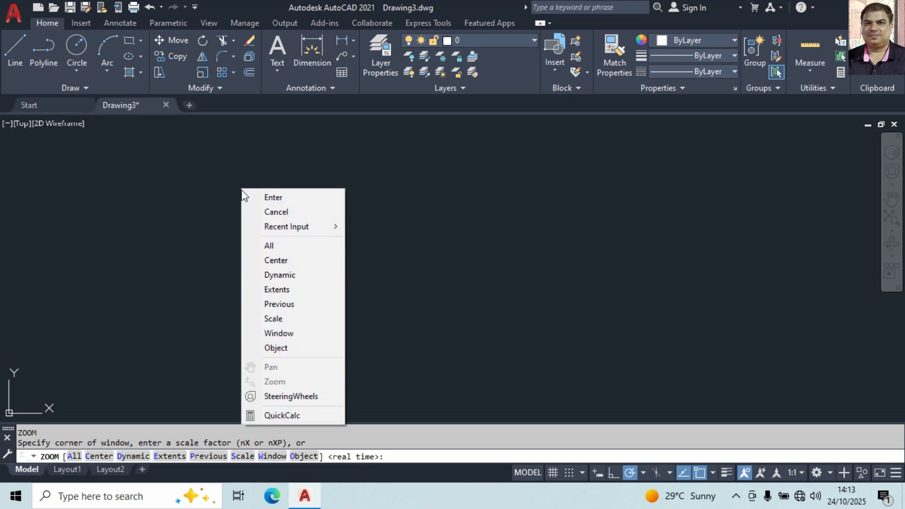
{"action": "left_click", "coordinate": [268, 246]}
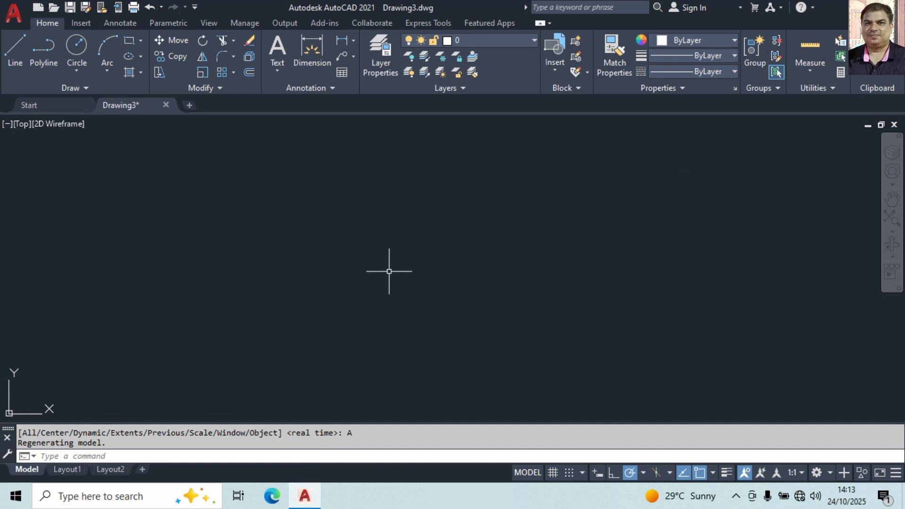
Step: Draw a 35' horizontal line toward the right in the lower part of the drawing area
{"action": "type", "text": "L"}
{"action": "key", "text": "Return"}
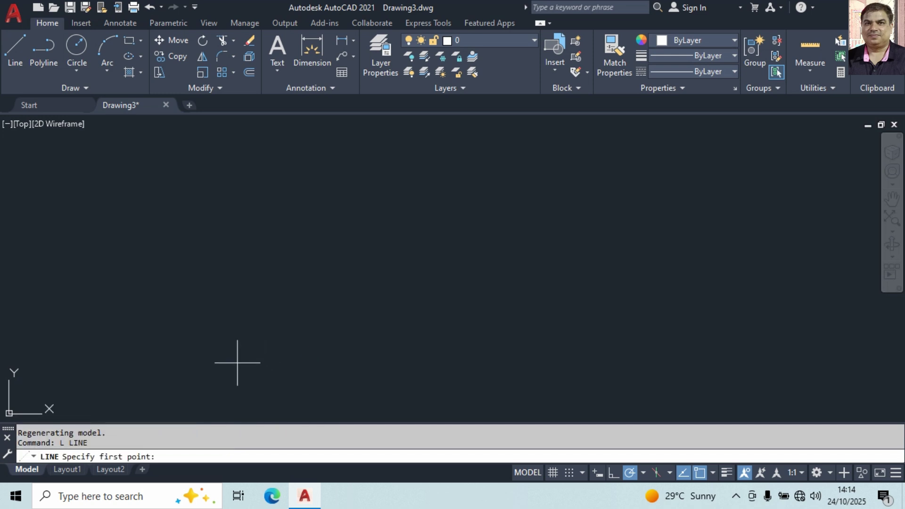
{"action": "left_click", "coordinate": [209, 372]}
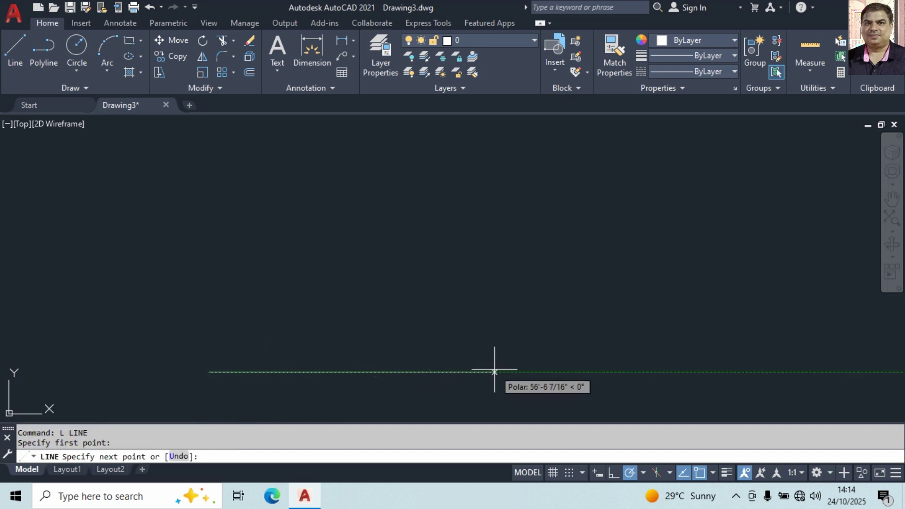
{"action": "type", "text": "35"}
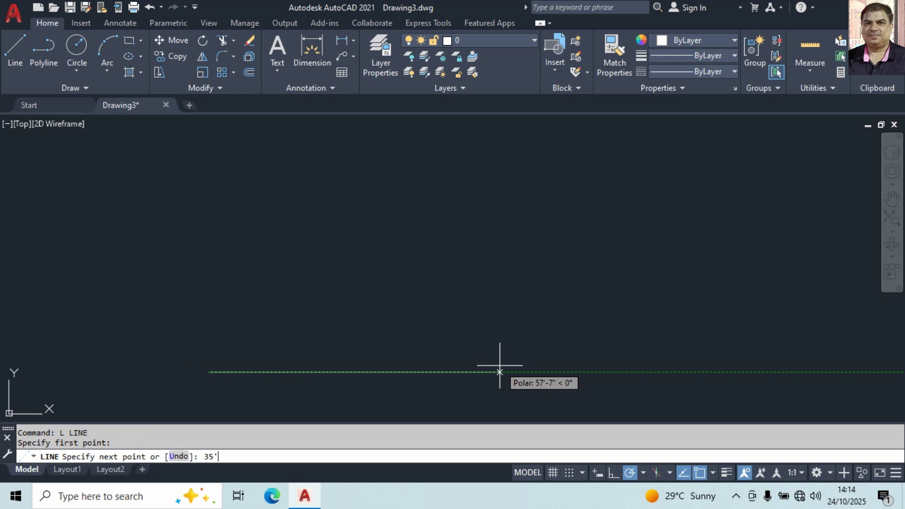
{"action": "type", "text": "'"}
{"action": "key", "text": "Return"}
{"action": "key", "text": "Return"}
Step: Draw a vertical line upward from the left endpoint of the 35' line, slightly longer than that line
{"action": "key", "text": "Return"}
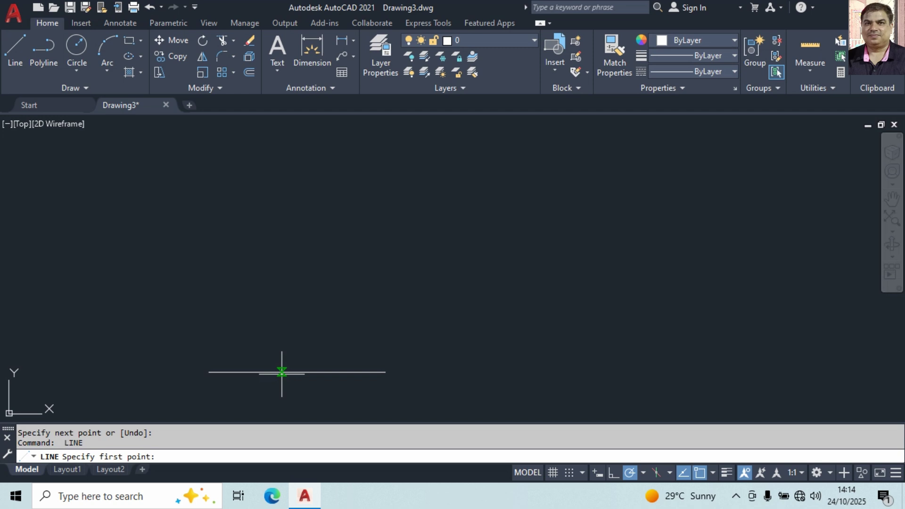
{"action": "left_click", "coordinate": [209, 373]}
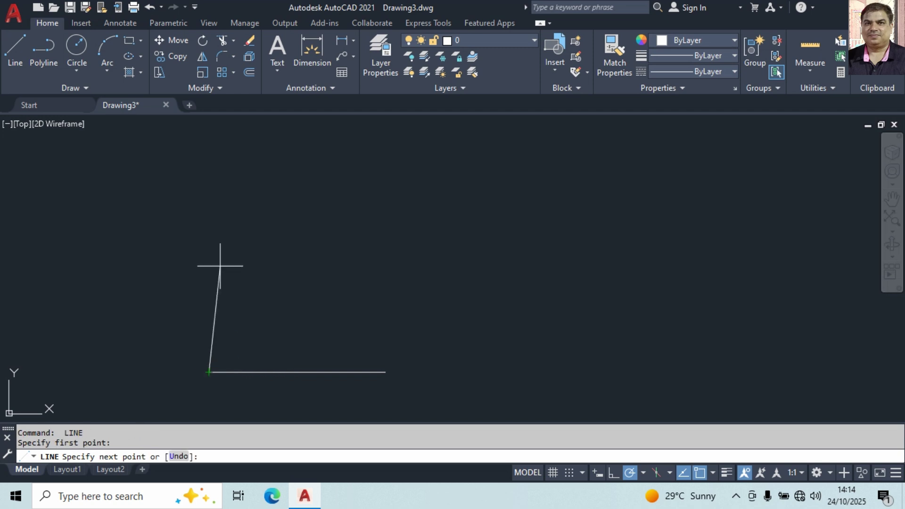
{"action": "left_click", "coordinate": [209, 189]}
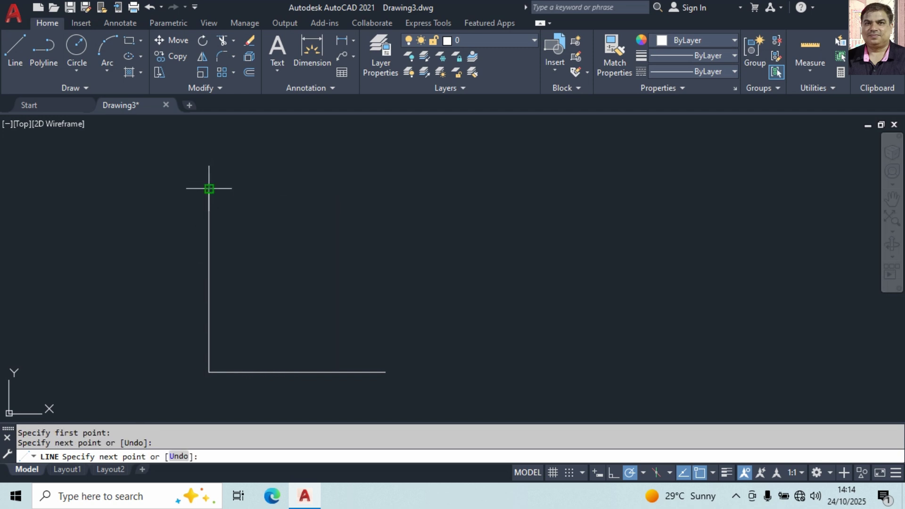
{"action": "key", "text": "Return"}
{"action": "type", "text": "o"}
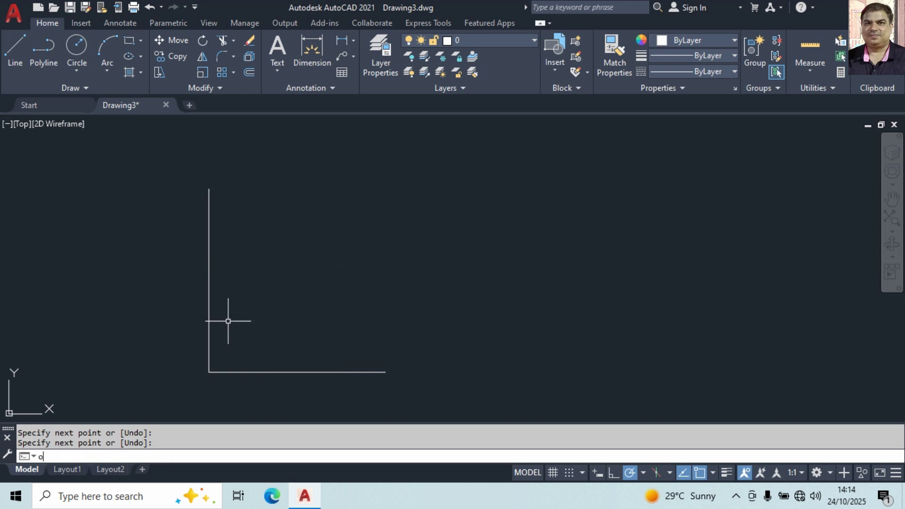
{"action": "key", "text": "Return"}
{"action": "type", "text": "9"}
{"action": "key", "text": "Return"}
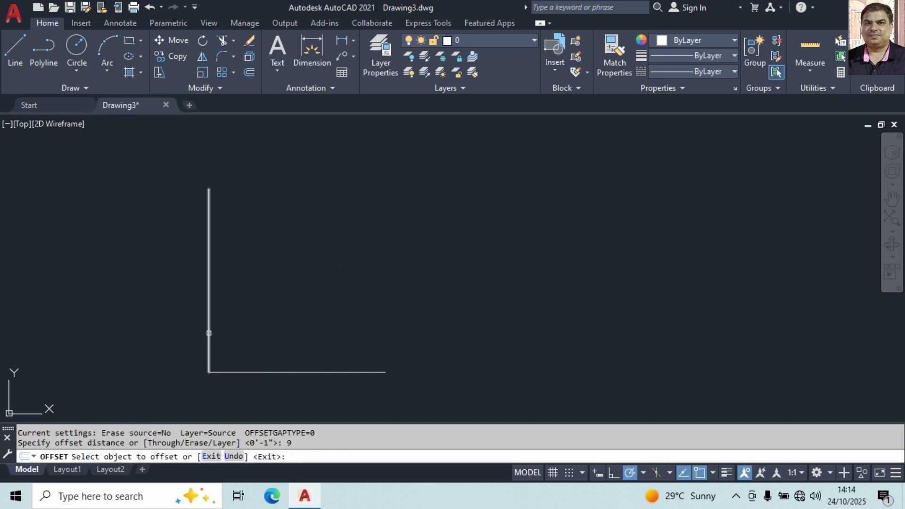
{"action": "key", "text": "Return"}
Step: Offset the vertical line to the right and the horizontal line upward by 9 inches to form the outer walls
{"action": "key", "text": "Return"}
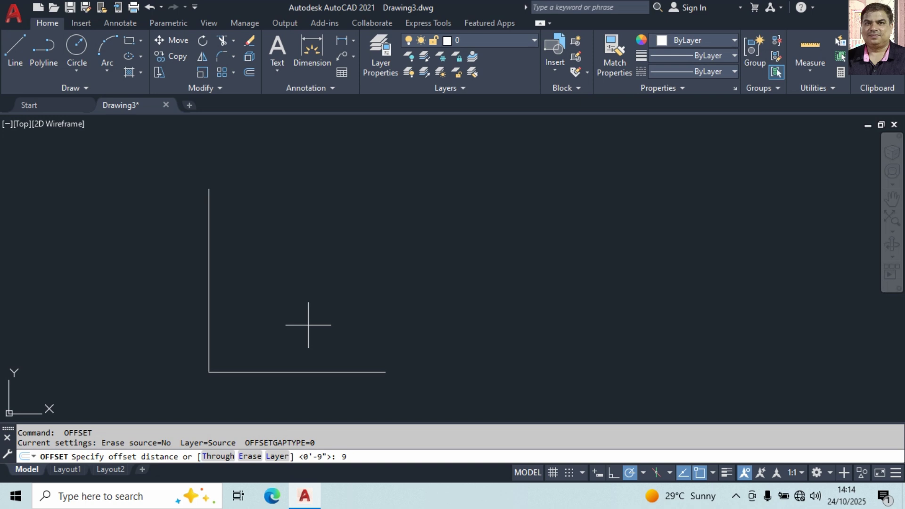
{"action": "type", "text": "9"}
{"action": "key", "text": "Return"}
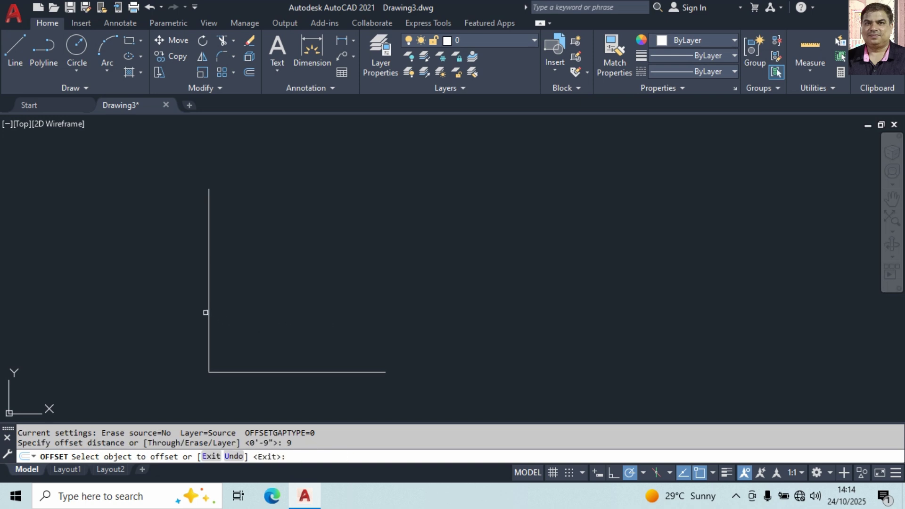
{"action": "left_click", "coordinate": [209, 311]}
{"action": "left_click", "coordinate": [297, 313]}
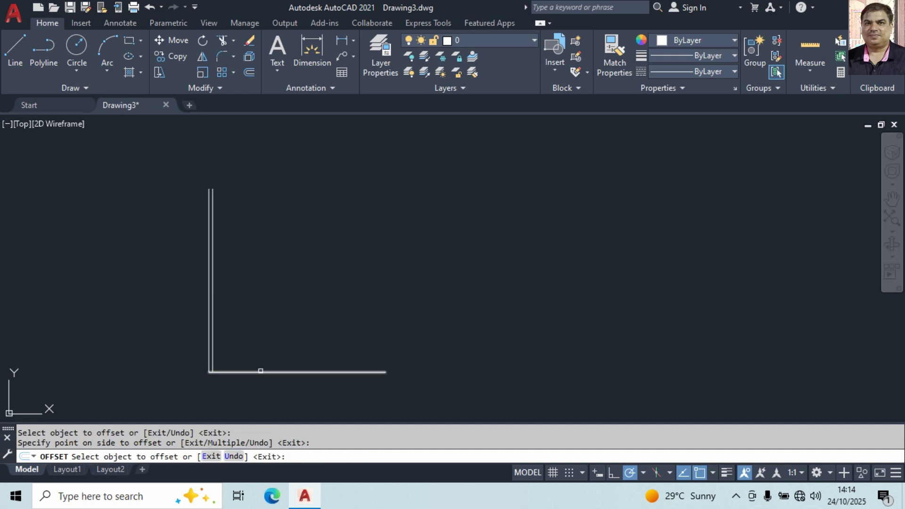
{"action": "left_click", "coordinate": [261, 372]}
{"action": "left_click", "coordinate": [248, 356]}
{"action": "key", "text": "Return"}
Step: Offset the inner vertical wall line 11' to the right and the inner horizontal wall line 11' upward
{"action": "scroll", "coordinate": [233, 385], "scroll_direction": "up", "scroll_amount": 2}
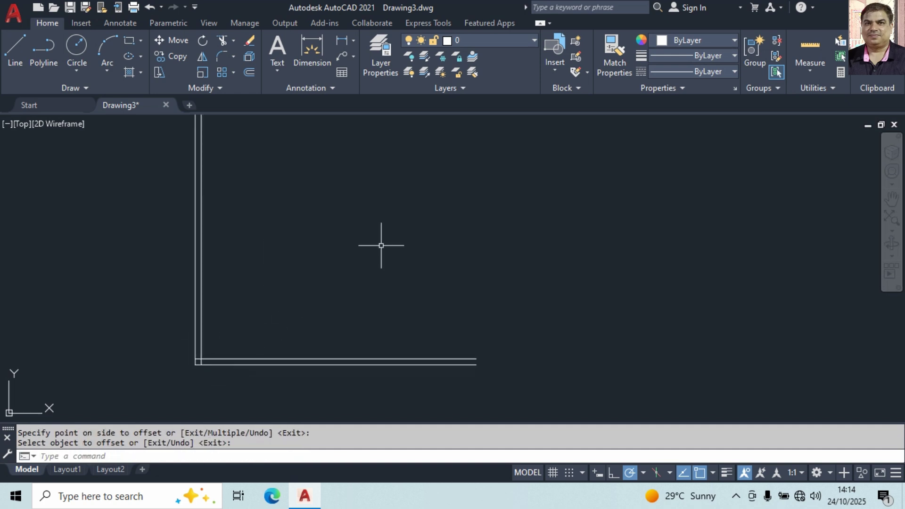
{"action": "type", "text": "o"}
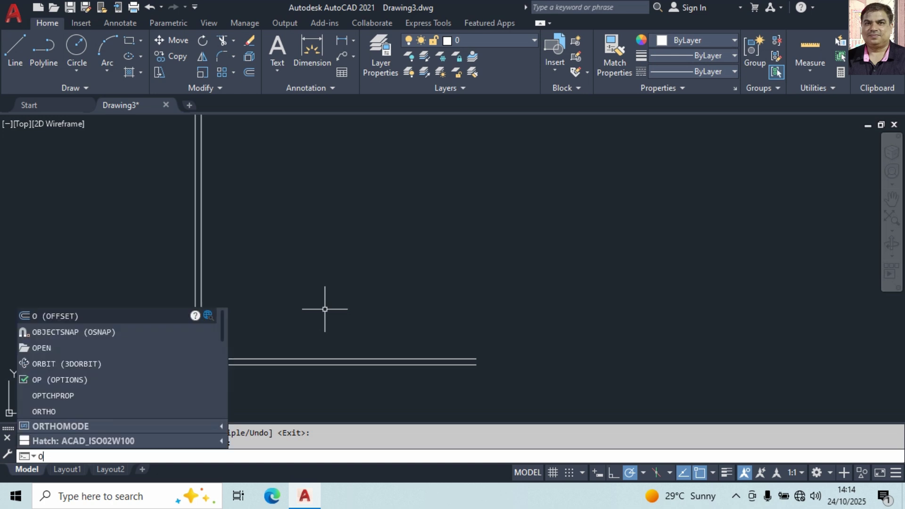
{"action": "key", "text": "Return"}
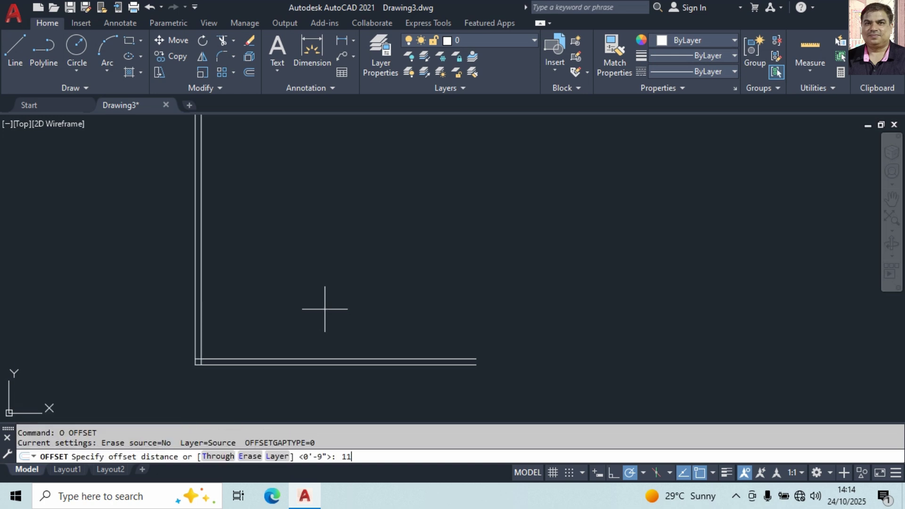
{"action": "type", "text": "11'"}
{"action": "key", "text": "Return"}
{"action": "left_click", "coordinate": [200, 328]}
{"action": "left_click", "coordinate": [279, 325]}
{"action": "left_click", "coordinate": [317, 358]}
{"action": "left_click", "coordinate": [330, 264]}
{"action": "key", "text": "Return"}
Step: Offset the new horizontal line upward and the new vertical line to the right by 9 inches, giving the room's walls thickness
{"action": "key", "text": "Return"}
{"action": "type", "text": "9"}
{"action": "key", "text": "Return"}
{"action": "left_click", "coordinate": [326, 270]}
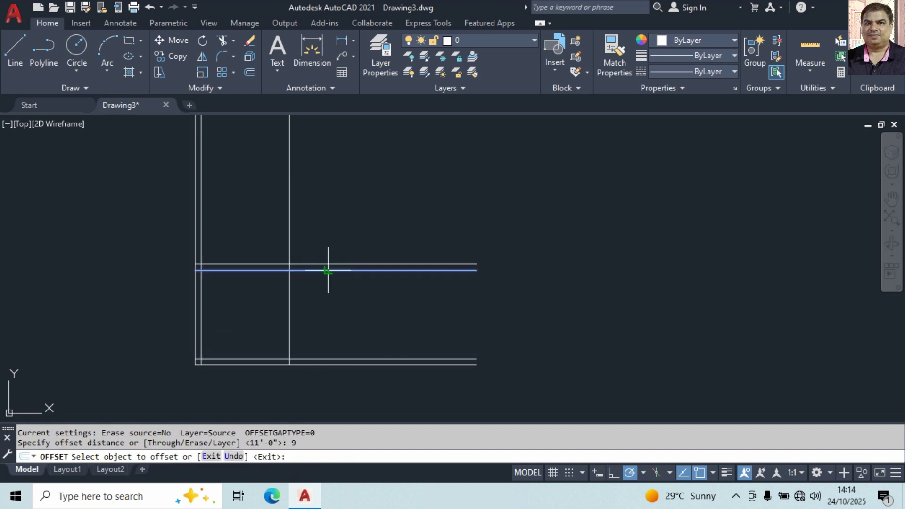
{"action": "left_click", "coordinate": [334, 248]}
{"action": "left_click", "coordinate": [290, 307]}
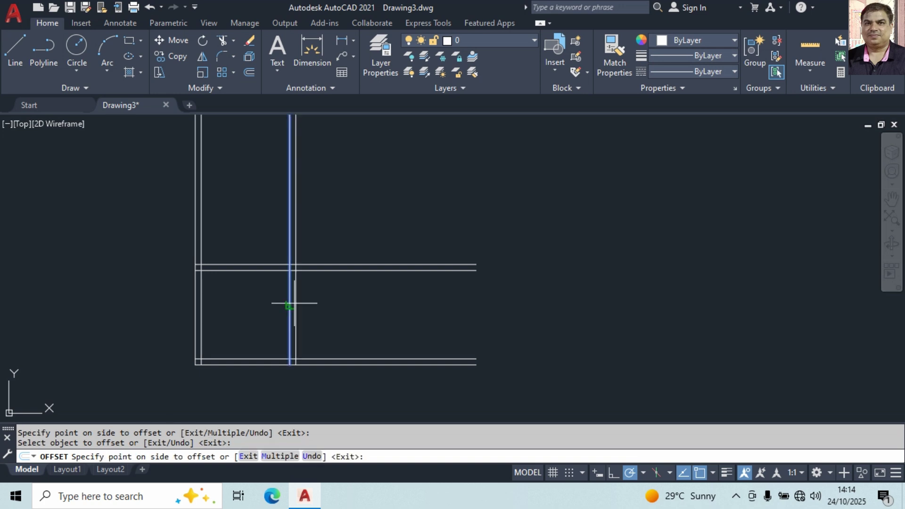
{"action": "left_click", "coordinate": [404, 303]}
{"action": "key", "text": "Return"}
Step: Trim the two upper horizontal wall lines where they extend past the room's right-hand wall
{"action": "type", "text": "tr"}
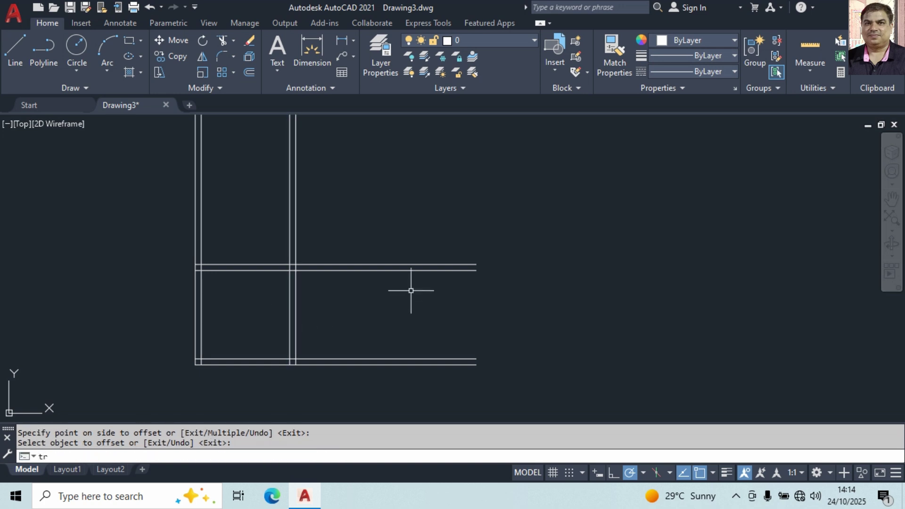
{"action": "key", "text": "Return"}
{"action": "mouse_move", "coordinate": [360, 304]}
{"action": "left_mouse_down"}
{"action": "mouse_move", "coordinate": [369, 210]}
{"action": "mouse_move", "coordinate": [369, 222]}
{"action": "left_mouse_up"}
{"action": "middle_click_drag", "start_coordinate": [355, 230], "coordinate": [468, 273]}
{"action": "key", "text": "Return"}
Step: Offset the upper line of the room's dividing wall 16' upward to set the second room's depth
{"action": "scroll", "coordinate": [354, 258], "scroll_direction": "up", "scroll_amount": 2}
{"action": "type", "text": "o"}
{"action": "key", "text": "Return"}
{"action": "type", "text": "16"}
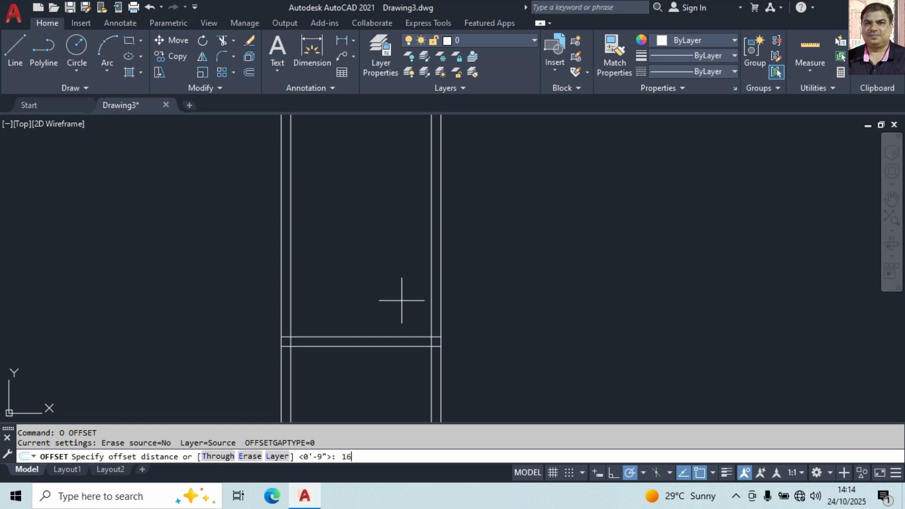
{"action": "type", "text": "'"}
{"action": "key", "text": "Return"}
{"action": "left_click", "coordinate": [382, 337]}
{"action": "left_click", "coordinate": [382, 224]}
{"action": "middle_click_drag", "start_coordinate": [382, 222], "coordinate": [329, 289]}
{"action": "key", "text": "Return"}
Step: Offset the second room's new upper line 9 inches upward for the wall thickness
{"action": "key", "text": "Return"}
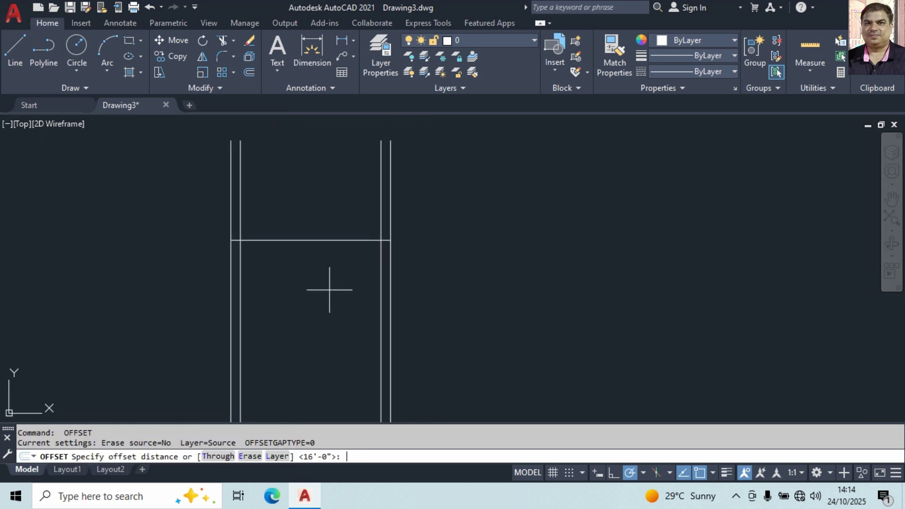
{"action": "key", "text": "Return"}
{"action": "left_click", "coordinate": [333, 242]}
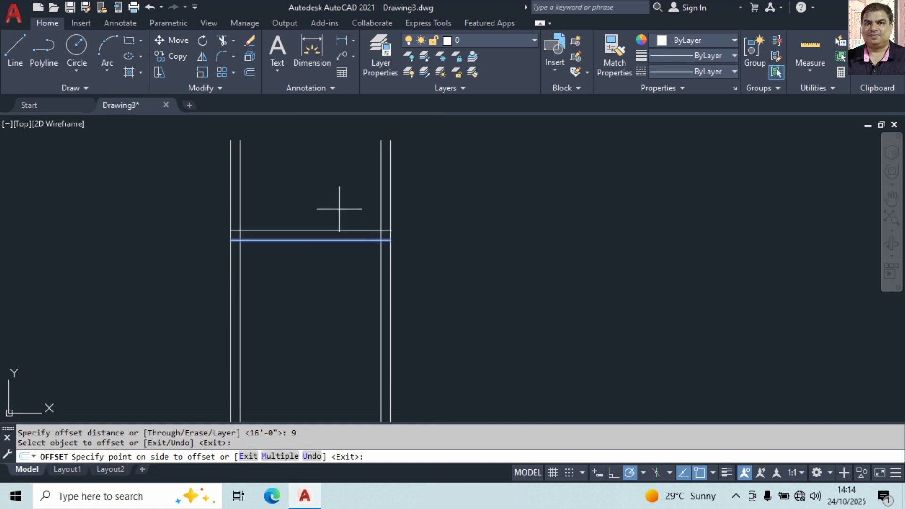
{"action": "left_click", "coordinate": [339, 208]}
{"action": "key", "text": "Return"}
Step: Trim the four vertical wall line ends that project above the second room's top wall
{"action": "type", "text": "r"}
{"action": "key", "text": "Return"}
{"action": "left_click", "coordinate": [484, 195]}
{"action": "left_click", "coordinate": [151, 193]}
{"action": "left_click", "coordinate": [467, 169]}
{"action": "key", "text": "Return"}
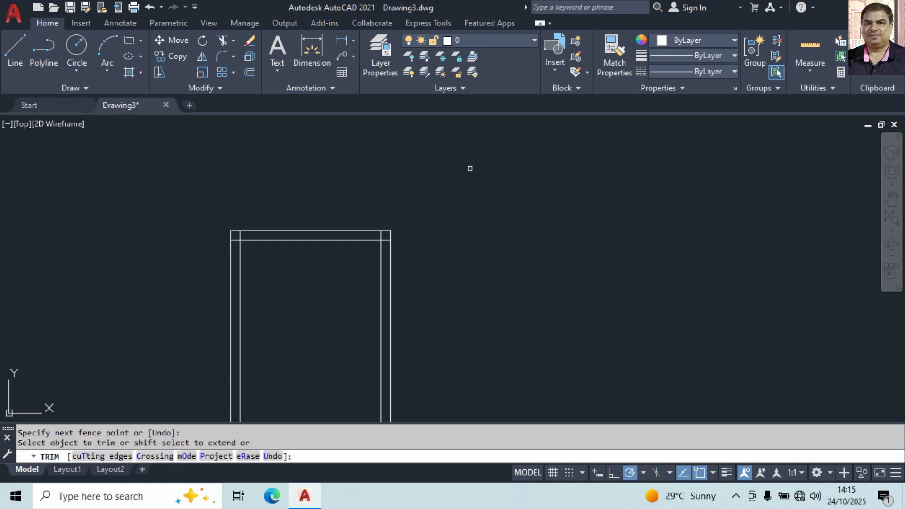
{"action": "key", "text": "Return"}
Step: Offset the outer right wall line of the two stacked rooms 11' to the right
{"action": "scroll", "coordinate": [501, 340], "scroll_direction": "down", "scroll_amount": 2}
{"action": "middle_click_drag", "start_coordinate": [501, 340], "coordinate": [345, 223]}
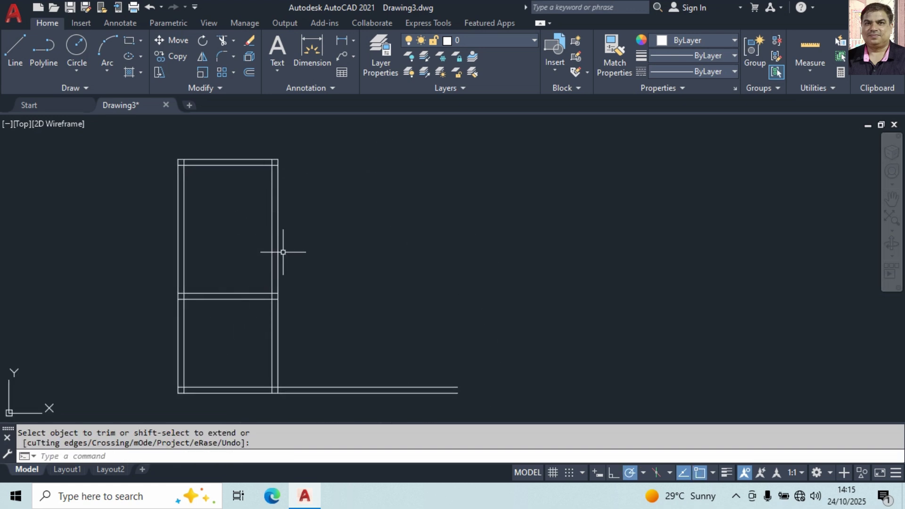
{"action": "type", "text": "o"}
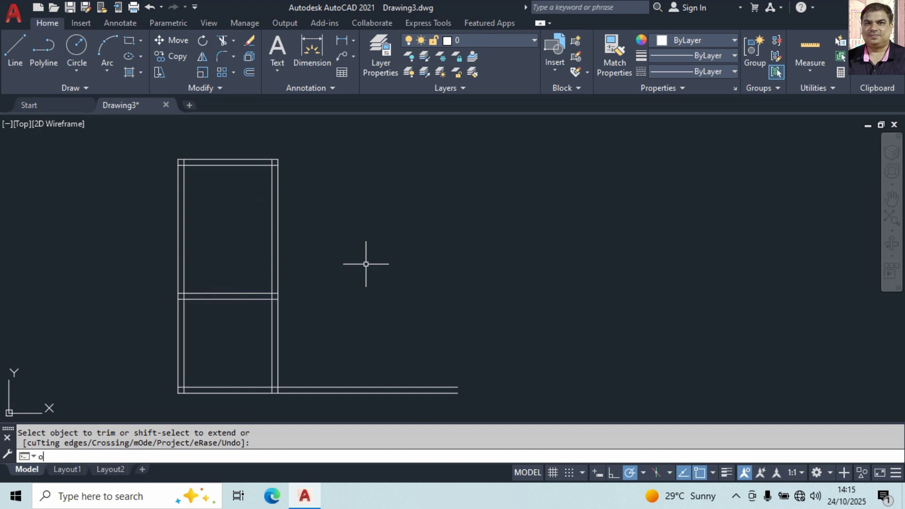
{"action": "key", "text": "Return"}
{"action": "type", "text": "11"}
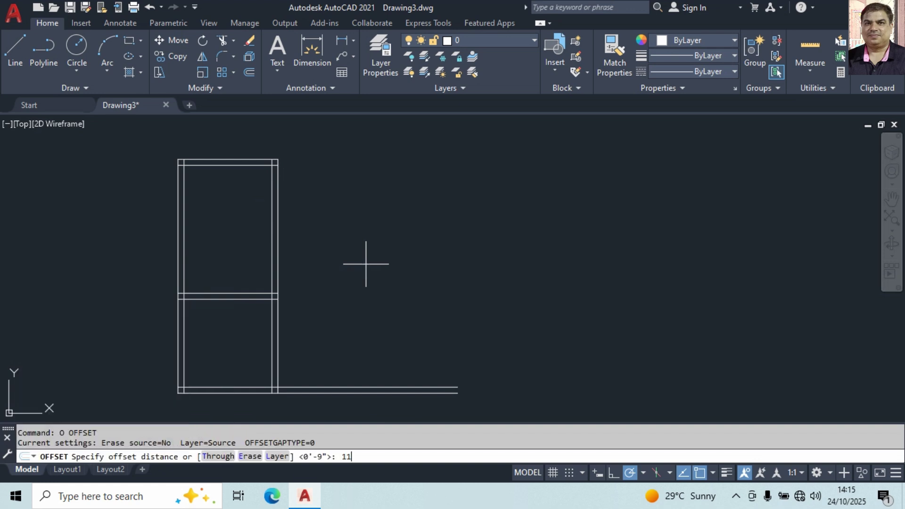
{"action": "type", "text": "'"}
{"action": "key", "text": "Return"}
{"action": "left_click", "coordinate": [277, 277]}
{"action": "left_click", "coordinate": [395, 277]}
{"action": "key", "text": "Return"}
Step: Offset the new right-hand vertical line 9 inches further to the right
{"action": "key", "text": "Return"}
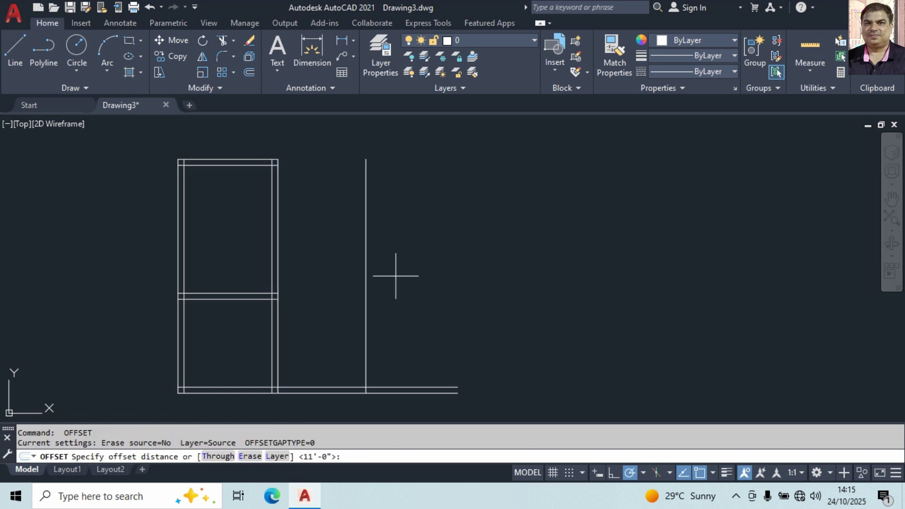
{"action": "type", "text": "9"}
{"action": "key", "text": "Return"}
{"action": "left_click", "coordinate": [366, 299]}
{"action": "left_click", "coordinate": [443, 297]}
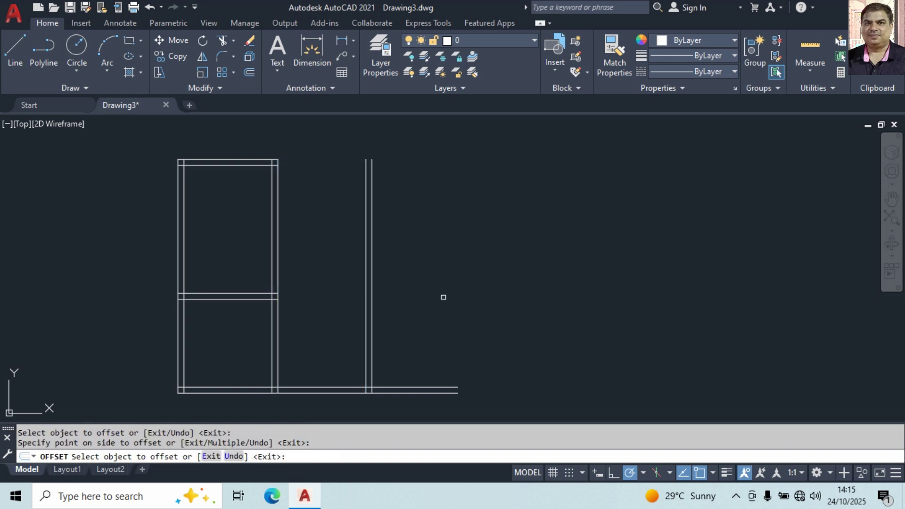
{"action": "key", "text": "Return"}
Step: Offset the inner line of the bottom wall 22' upward to set the right-hand room's depth
{"action": "key", "text": "Return"}
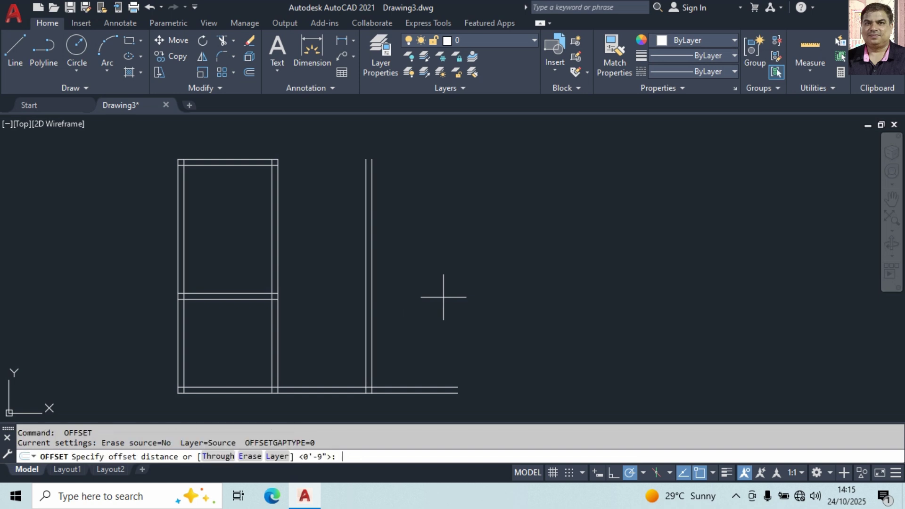
{"action": "type", "text": "22'"}
{"action": "key", "text": "Return"}
{"action": "left_click", "coordinate": [406, 388]}
{"action": "left_click", "coordinate": [409, 253]}
{"action": "key", "text": "Return"}
Step: Offset the right-hand room's new upper horizontal line 9 inches upward for the wall thickness
{"action": "key", "text": "Return"}
{"action": "type", "text": "9"}
{"action": "key", "text": "Return"}
{"action": "left_click", "coordinate": [409, 211]}
{"action": "left_click", "coordinate": [410, 189]}
{"action": "key", "text": "Return"}
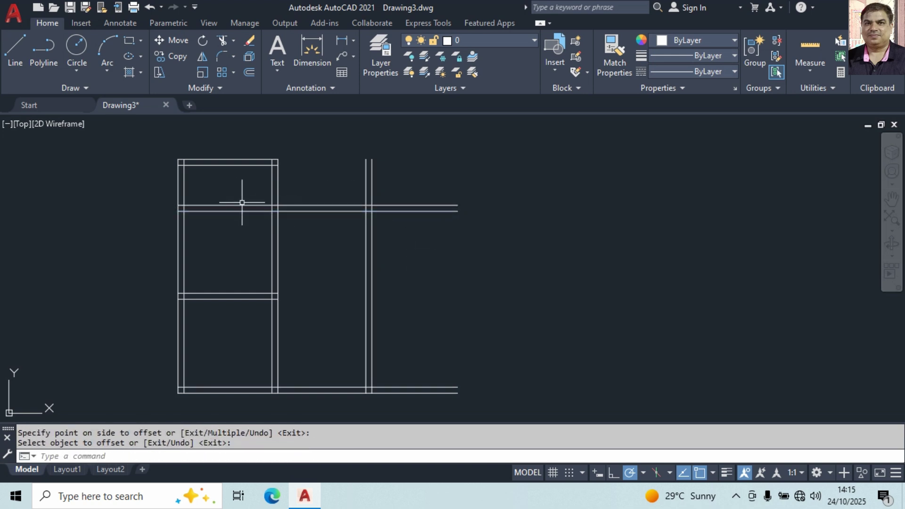
Step: Trim the wall lines projecting above and to the right of the right-hand room's upper right corner
{"action": "type", "text": "tr"}
{"action": "key", "text": "Return"}
{"action": "scroll", "coordinate": [408, 188], "scroll_direction": "up", "scroll_amount": 5}
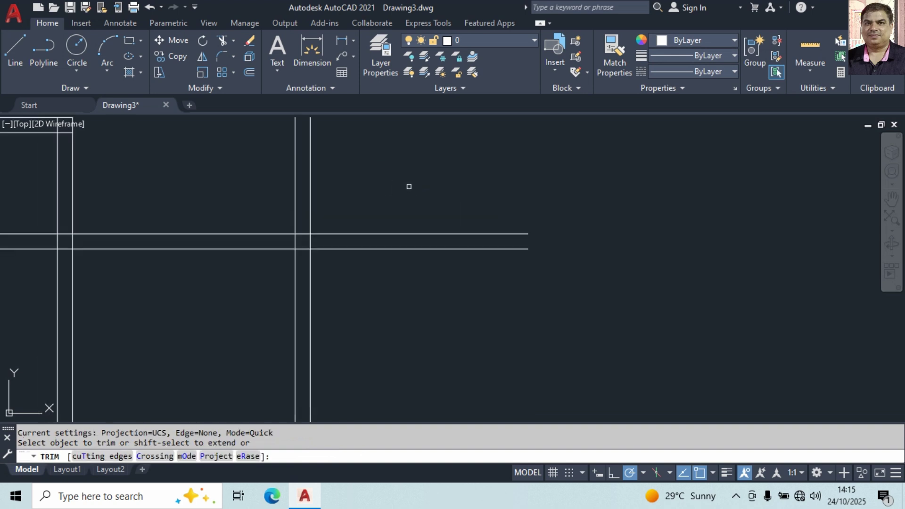
{"action": "left_click", "coordinate": [429, 174]}
{"action": "scroll", "coordinate": [375, 343], "scroll_direction": "up", "scroll_amount": 2}
{"action": "left_click", "coordinate": [99, 190]}
{"action": "left_click", "coordinate": [369, 201]}
Step: Trim away the two horizontal wall lines crossing the inside of the upper left room and end the Trim command
{"action": "middle_click_drag", "start_coordinate": [279, 250], "coordinate": [701, 225]}
{"action": "left_click", "coordinate": [235, 176]}
{"action": "left_click", "coordinate": [219, 286]}
{"action": "scroll", "coordinate": [285, 281], "scroll_direction": "down", "scroll_amount": 4}
{"action": "middle_click_drag", "start_coordinate": [354, 268], "coordinate": [307, 181]}
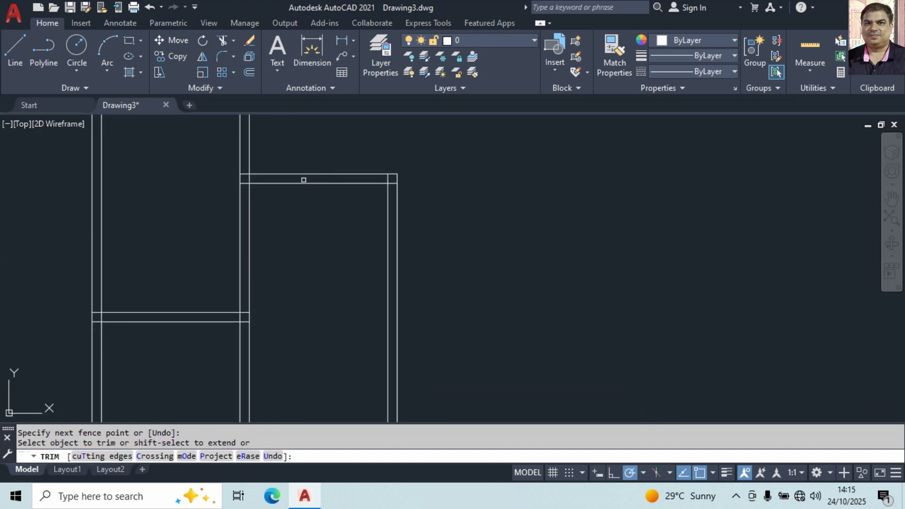
{"action": "scroll", "coordinate": [346, 268], "scroll_direction": "down", "scroll_amount": 2}
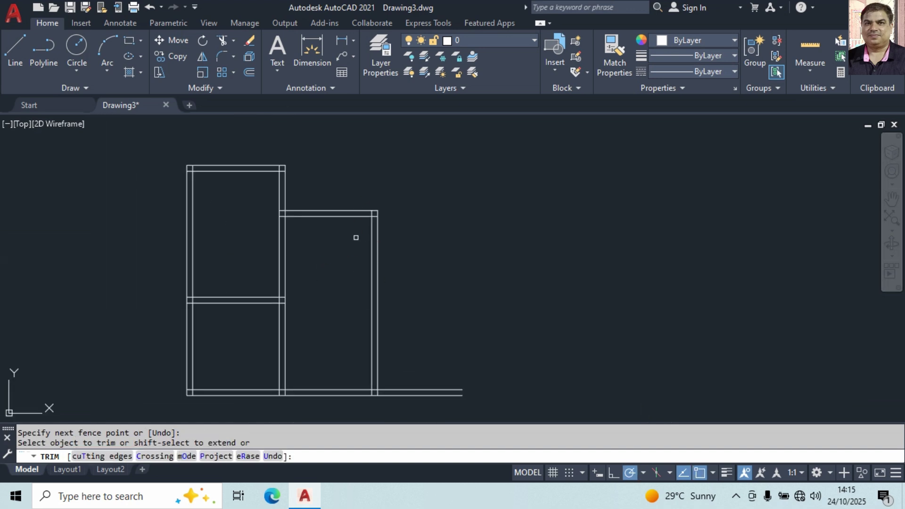
{"action": "key", "text": "Return"}
Step: Offset the upper left room's outer right wall line 5' to the right, above the right-hand room
{"action": "scroll", "coordinate": [313, 172], "scroll_direction": "up", "scroll_amount": 2}
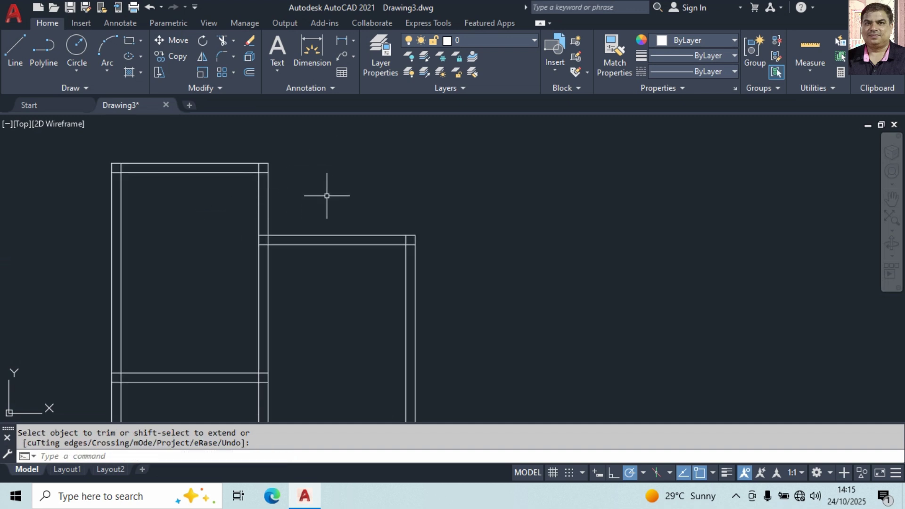
{"action": "scroll", "coordinate": [317, 178], "scroll_direction": "up", "scroll_amount": 2}
{"action": "type", "text": "O"}
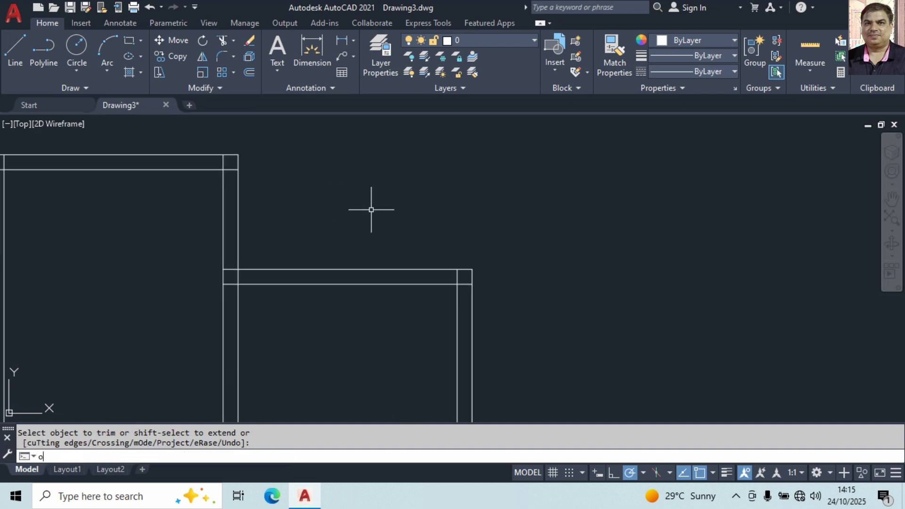
{"action": "key", "text": "Return"}
{"action": "type", "text": "'"}
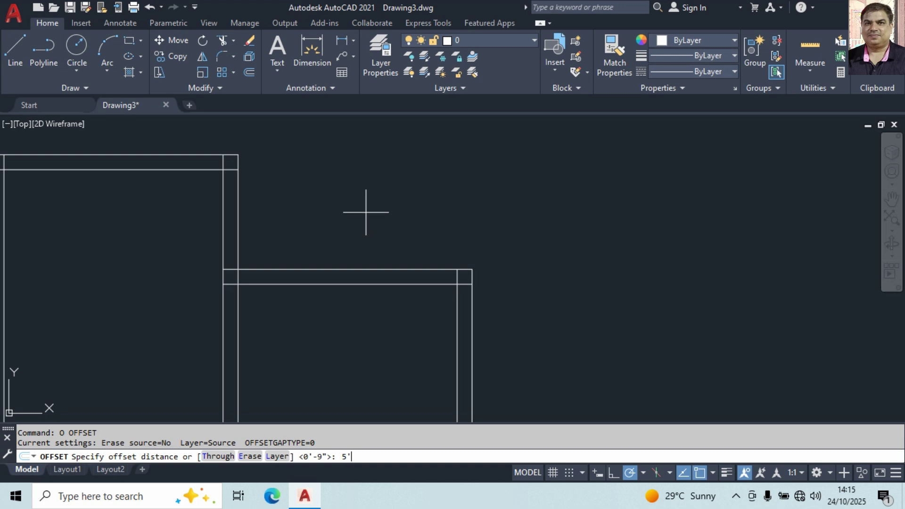
{"action": "key", "text": "Return"}
{"action": "left_click", "coordinate": [239, 232]}
{"action": "left_click", "coordinate": [415, 244]}
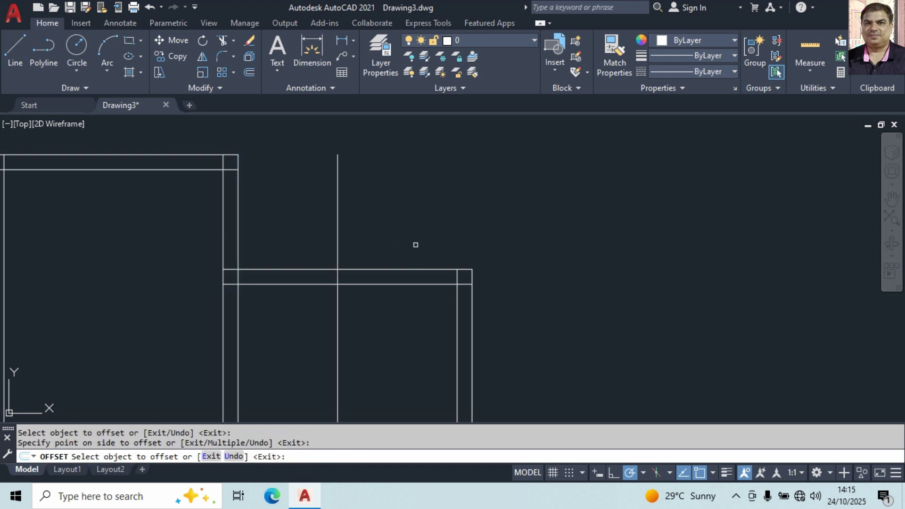
Step: End the Offset command and erase the vertical line offset 5' from the upper left room's outer right wall
{"action": "key", "text": "Return"}
{"action": "left_click", "coordinate": [384, 228]}
{"action": "left_click", "coordinate": [297, 218]}
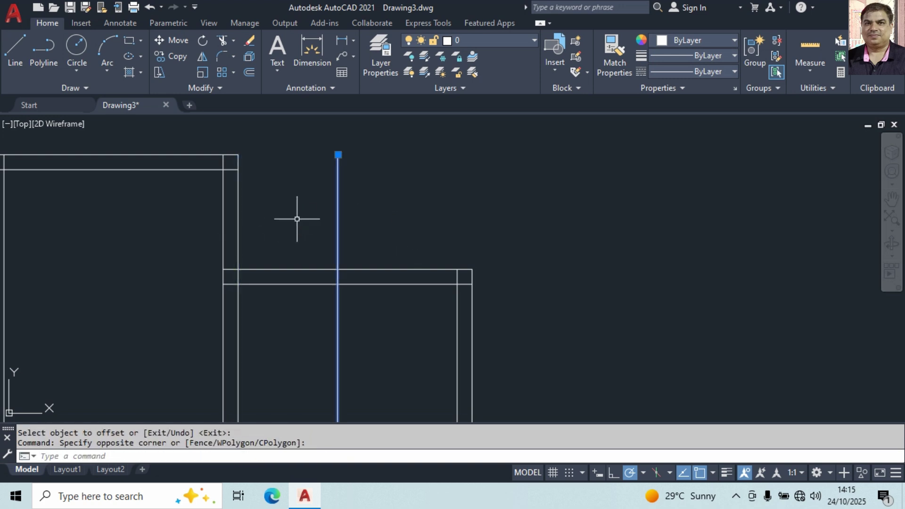
{"action": "key", "text": "Delete"}
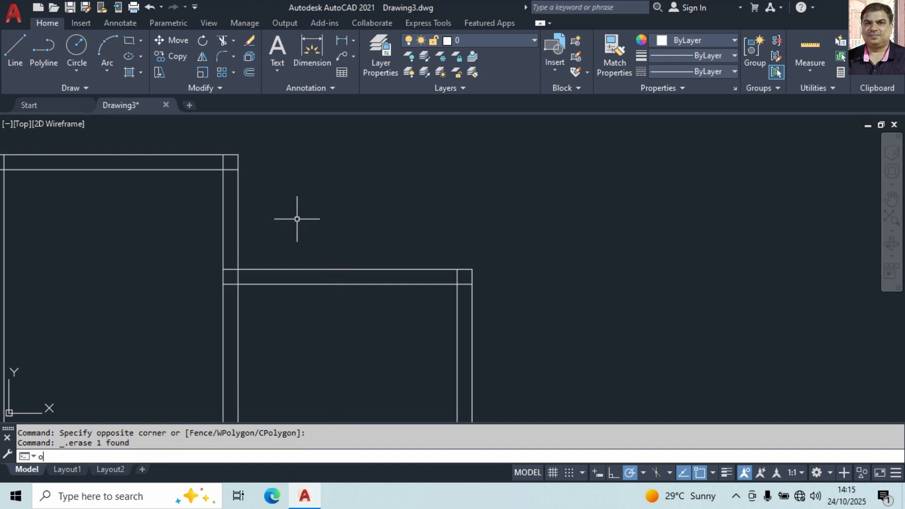
Step: Offset the upper left room's outer right wall line 6' to the right
{"action": "type", "text": "o"}
{"action": "key", "text": "Return"}
{"action": "key", "text": "Return"}
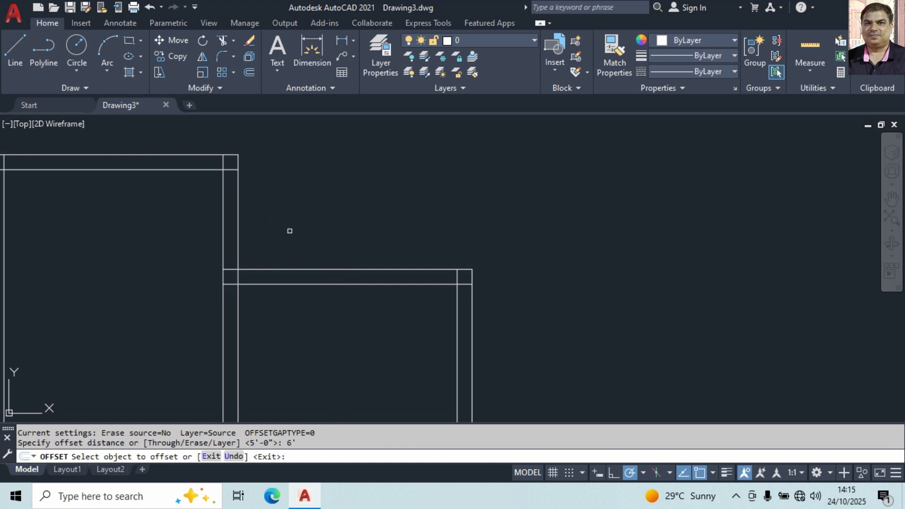
{"action": "left_click", "coordinate": [237, 222]}
{"action": "left_click", "coordinate": [391, 222]}
{"action": "key", "text": "Return"}
Step: Offset the new vertical line above the right-hand room 9 inches to the right for the wall thickness
{"action": "key", "text": "Return"}
{"action": "type", "text": "9"}
{"action": "key", "text": "Return"}
{"action": "left_click", "coordinate": [358, 234]}
{"action": "left_click", "coordinate": [399, 229]}
{"action": "key", "text": "Return"}
Step: Extend the upper left room's two top wall lines to the new vertical wall and trim that wall's lines below the right-hand room's top wall
{"action": "type", "text": "ex"}
{"action": "key", "text": "Return"}
{"action": "left_click", "coordinate": [205, 155]}
{"action": "left_click", "coordinate": [206, 169]}
{"action": "left_click", "coordinate": [345, 155]}
{"action": "left_click_drag", "start_coordinate": [395, 296], "coordinate": [320, 343], "text": "shift"}
{"action": "left_click", "coordinate": [440, 269]}
{"action": "scroll", "coordinate": [422, 221], "scroll_direction": "down", "scroll_amount": 3}
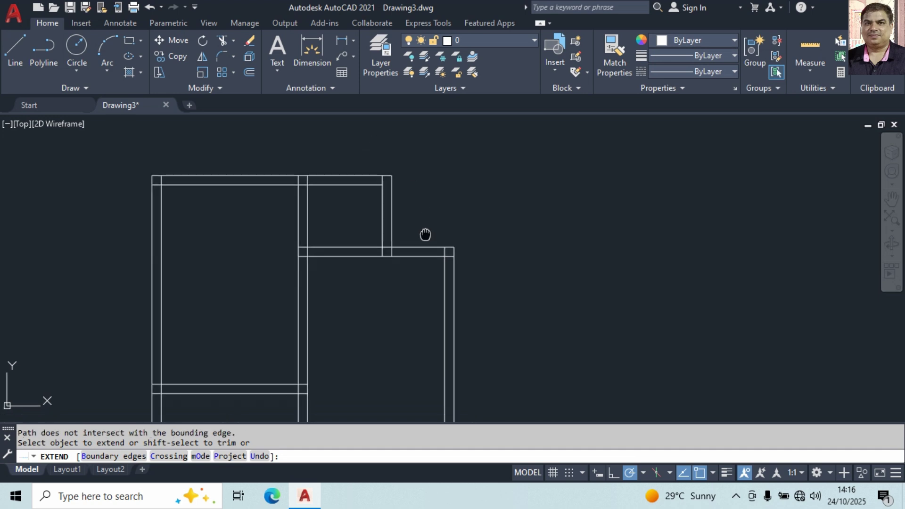
{"action": "key", "text": "Escape"}
Step: Offset the right-hand room's outer right wall line 6' to the right
{"action": "middle_click_drag", "start_coordinate": [499, 321], "coordinate": [427, 261]}
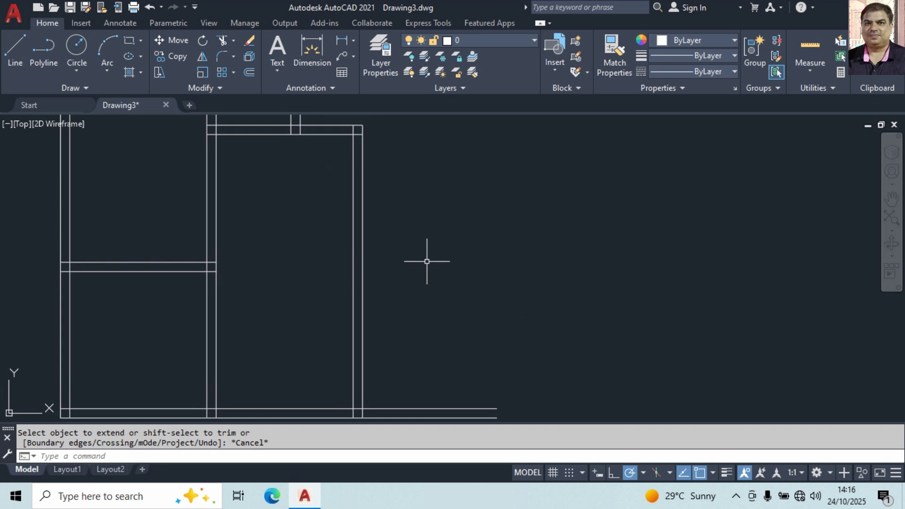
{"action": "middle_click_drag", "start_coordinate": [452, 305], "coordinate": [397, 272]}
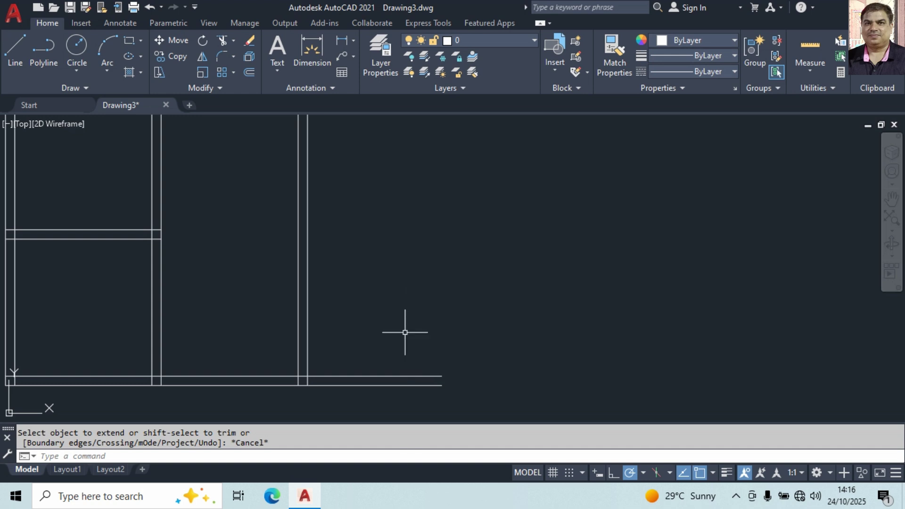
{"action": "key", "text": "Return"}
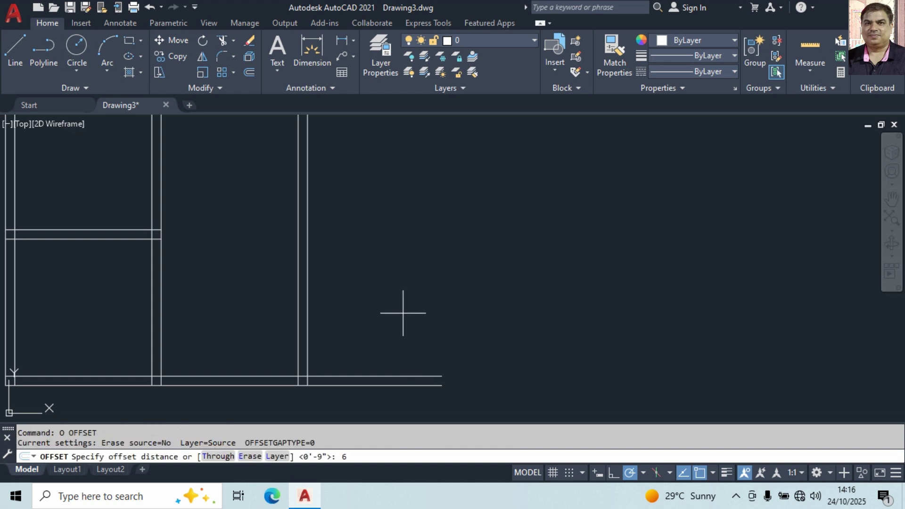
{"action": "type", "text": "6'"}
{"action": "key", "text": "Return"}
{"action": "left_click", "coordinate": [308, 330]}
{"action": "left_click", "coordinate": [434, 325]}
{"action": "key", "text": "Return"}
Step: Offset the new rightmost vertical line 9 inches to the right for the wall thickness
{"action": "key", "text": "Return"}
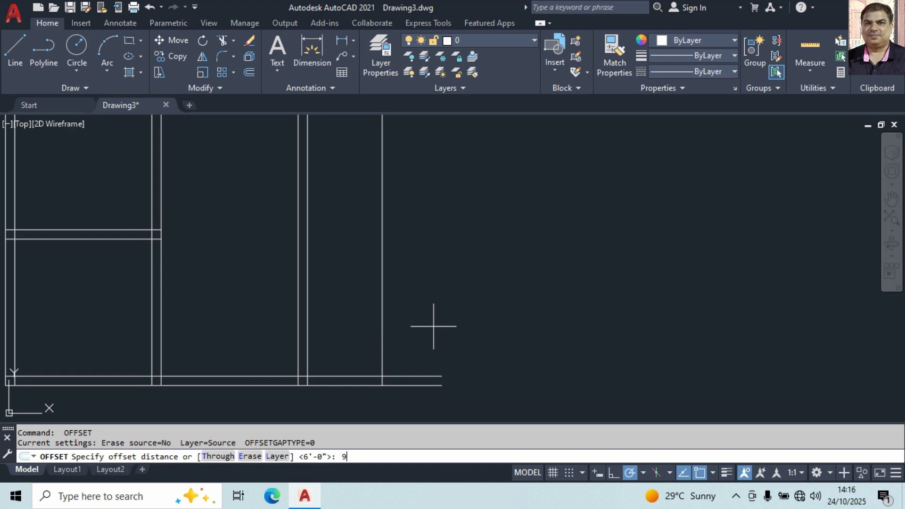
{"action": "type", "text": "9"}
{"action": "key", "text": "Return"}
{"action": "left_click", "coordinate": [381, 325]}
{"action": "left_click", "coordinate": [438, 310]}
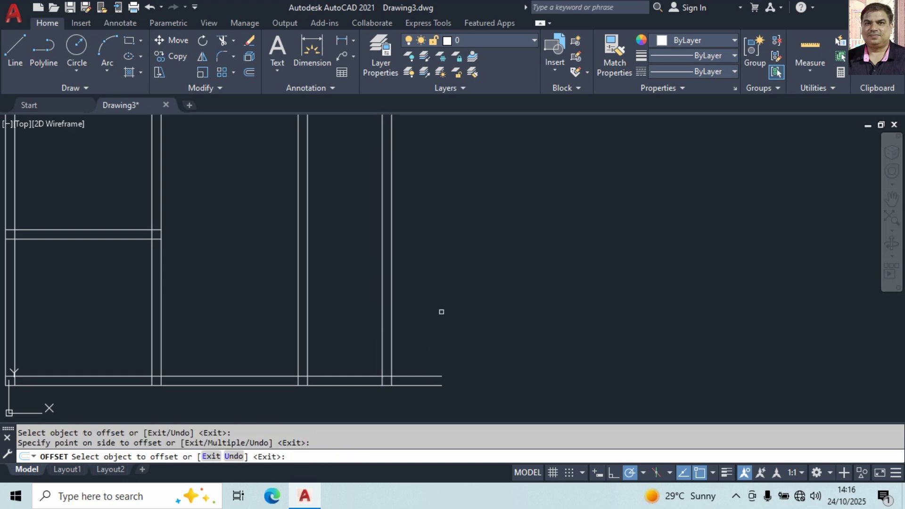
{"action": "key", "text": "Return"}
Step: Trim the bottom wall lines projecting past the new rightmost wall and the inner line crossing the wall junction beside it
{"action": "type", "text": "tr"}
{"action": "key", "text": "Return"}
{"action": "left_click_drag", "start_coordinate": [461, 313], "coordinate": [413, 386]}
{"action": "scroll", "coordinate": [345, 367], "scroll_direction": "up", "scroll_amount": 2}
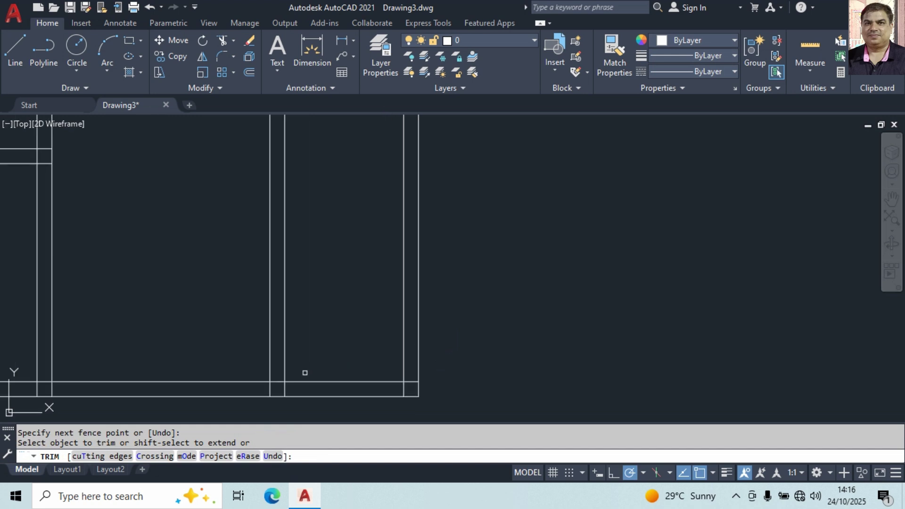
{"action": "left_click_drag", "start_coordinate": [280, 382], "coordinate": [278, 383]}
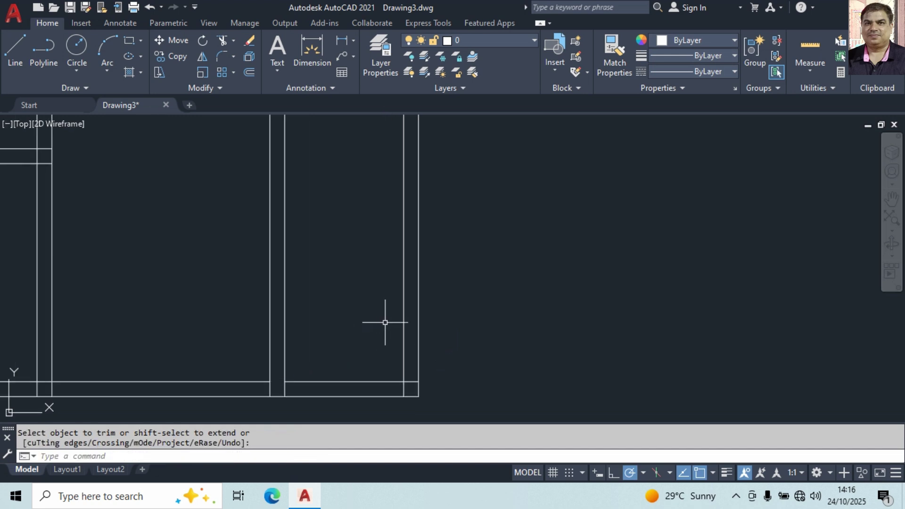
{"action": "middle_click_drag", "start_coordinate": [386, 319], "coordinate": [376, 319]}
{"action": "key", "text": "Escape"}
Step: Offset the inner bottom wall line of the new lower right room 8' upward
{"action": "type", "text": "o"}
{"action": "key", "text": "Return"}
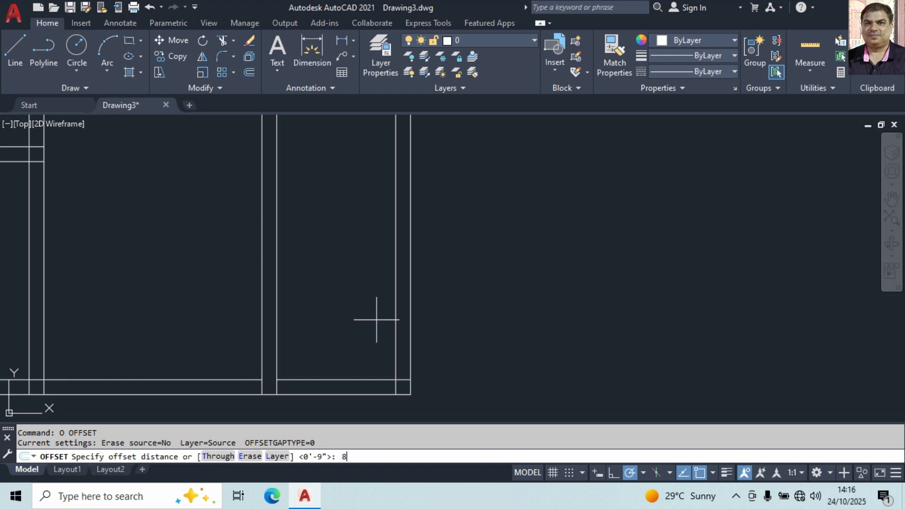
{"action": "type", "text": "8'"}
{"action": "key", "text": "Return"}
{"action": "left_click", "coordinate": [361, 380]}
{"action": "left_click", "coordinate": [360, 299]}
{"action": "key", "text": "Return"}
Step: Offset the lower right room's new upper horizontal line 9 inches upward for the wall thickness
{"action": "key", "text": "Return"}
{"action": "type", "text": "9"}
{"action": "key", "text": "Return"}
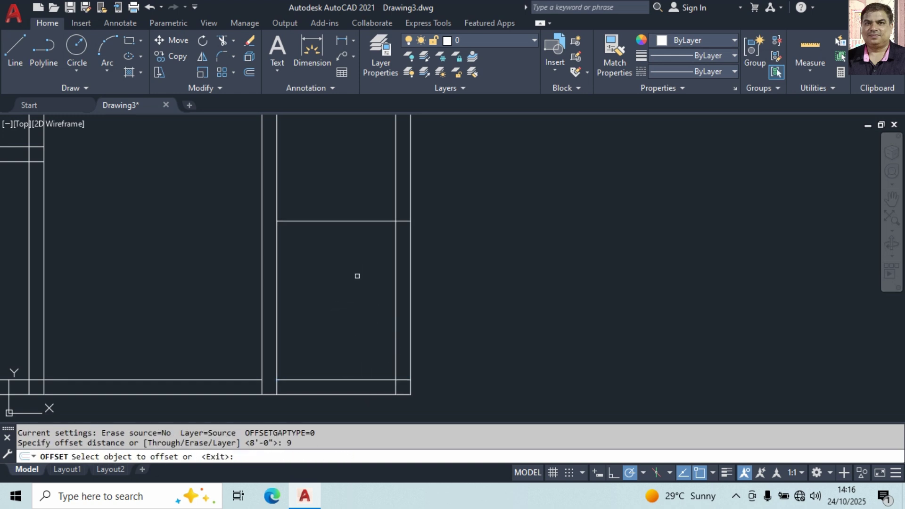
{"action": "left_click", "coordinate": [370, 221]}
{"action": "left_click", "coordinate": [373, 198]}
{"action": "key", "text": "Escape"}
Step: Trim the vertical wall lines above the lower right room and the overlapping wall lines at its corners and junctions
{"action": "type", "text": "tr"}
{"action": "key", "text": "Return"}
{"action": "left_click_drag", "start_coordinate": [436, 176], "coordinate": [363, 174]}
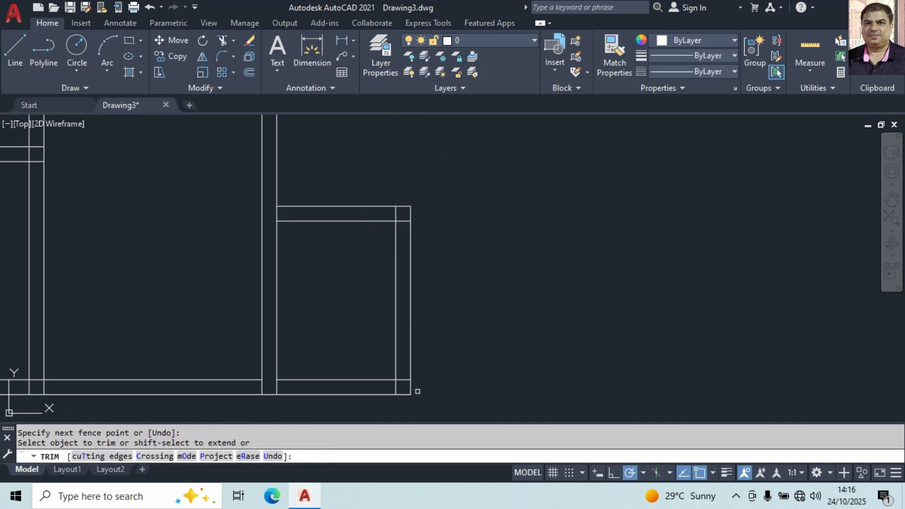
{"action": "mouse_move", "coordinate": [404, 374]}
{"action": "left_mouse_down"}
{"action": "mouse_move", "coordinate": [374, 384]}
{"action": "mouse_move", "coordinate": [254, 387]}
{"action": "left_mouse_up"}
{"action": "left_click", "coordinate": [409, 214]}
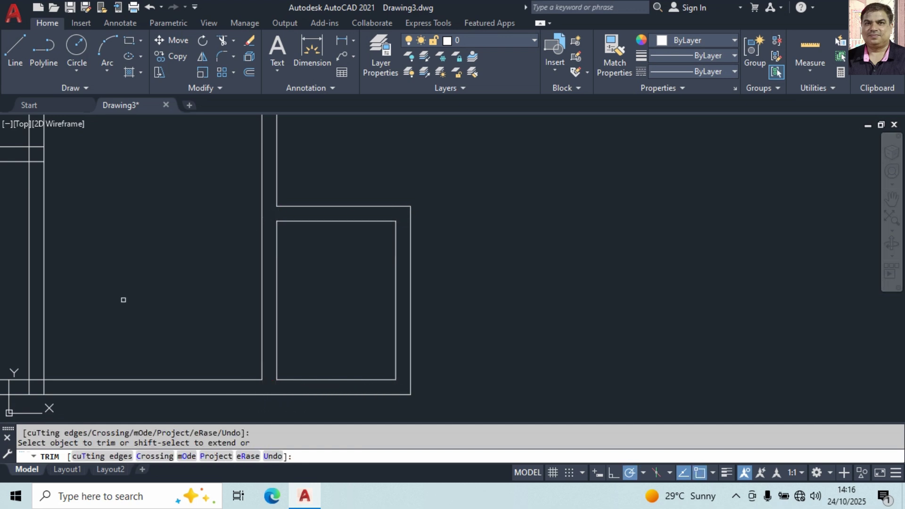
Step: Trim the overlapping wall lines at the lower left room's corners and at its junctions with the middle room
{"action": "middle_click_drag", "start_coordinate": [124, 299], "coordinate": [674, 211]}
{"action": "left_click_drag", "start_coordinate": [609, 300], "coordinate": [362, 300]}
{"action": "mouse_move", "coordinate": [592, 290]}
{"action": "middle_mouse_down"}
{"action": "mouse_move", "coordinate": [442, 270]}
{"action": "mouse_move", "coordinate": [426, 304]}
{"action": "middle_mouse_up"}
{"action": "left_click_drag", "start_coordinate": [414, 290], "coordinate": [413, 341]}
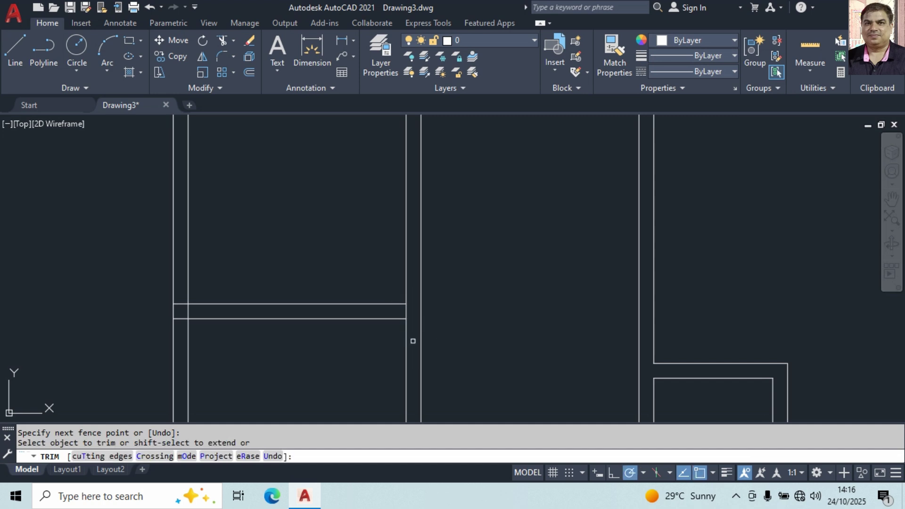
{"action": "mouse_move", "coordinate": [412, 310]}
{"action": "left_mouse_down"}
{"action": "mouse_move", "coordinate": [181, 312]}
{"action": "mouse_move", "coordinate": [177, 330]}
{"action": "left_mouse_up"}
Step: Trim the overlapping wall lines at the corners and junctions of the upper rooms and the middle room's top wall
{"action": "middle_click_drag", "start_coordinate": [354, 243], "coordinate": [383, 232]}
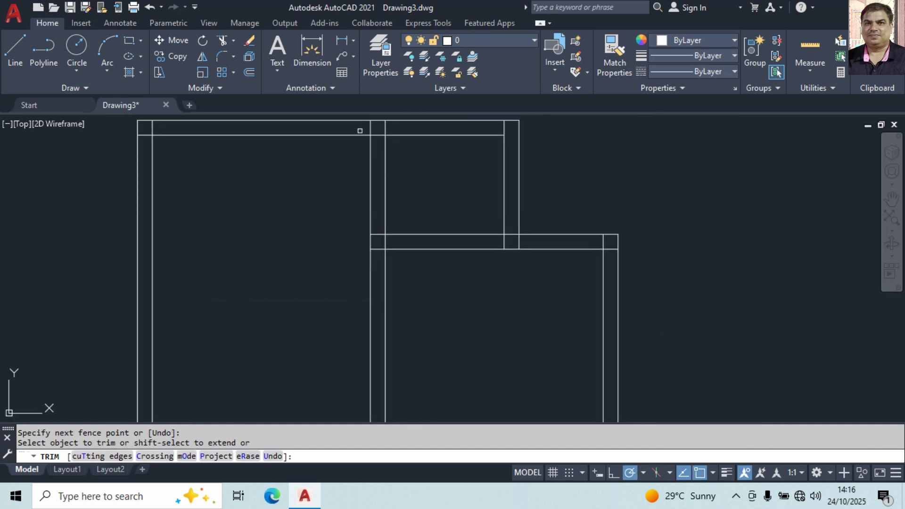
{"action": "left_click_drag", "start_coordinate": [144, 131], "coordinate": [517, 126]}
{"action": "mouse_move", "coordinate": [615, 243]}
{"action": "left_mouse_down"}
{"action": "mouse_move", "coordinate": [351, 238]}
{"action": "mouse_move", "coordinate": [379, 240]}
{"action": "mouse_move", "coordinate": [382, 264]}
{"action": "left_mouse_up"}
{"action": "left_click_drag", "start_coordinate": [376, 136], "coordinate": [377, 137]}
{"action": "left_click_drag", "start_coordinate": [517, 237], "coordinate": [607, 247]}
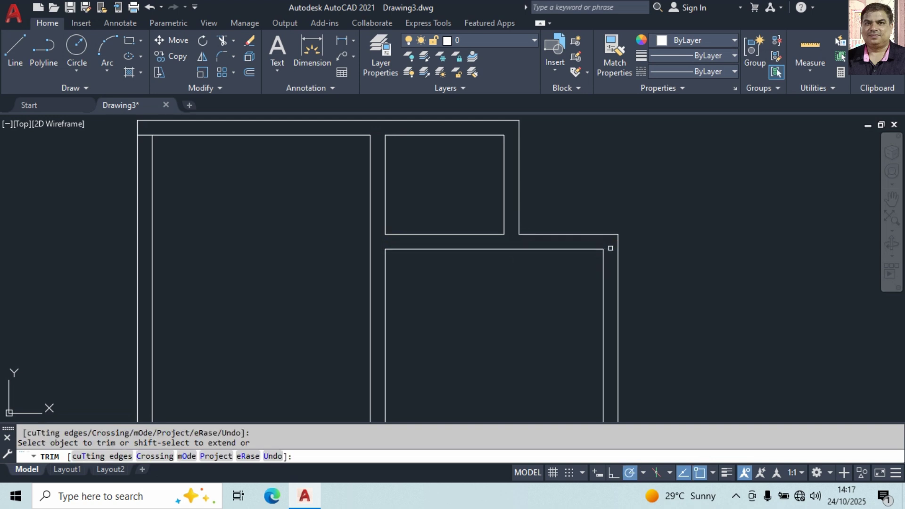
{"action": "key", "text": "Return"}
Step: Trim the leftover horizontal segment inside the wall at the plan's upper left corner and end the Trim command
{"action": "scroll", "coordinate": [497, 319], "scroll_direction": "up", "scroll_amount": 1}
{"action": "scroll", "coordinate": [473, 218], "scroll_direction": "down", "scroll_amount": 2}
{"action": "key", "text": "Return"}
{"action": "scroll", "coordinate": [337, 223], "scroll_direction": "up", "scroll_amount": 4}
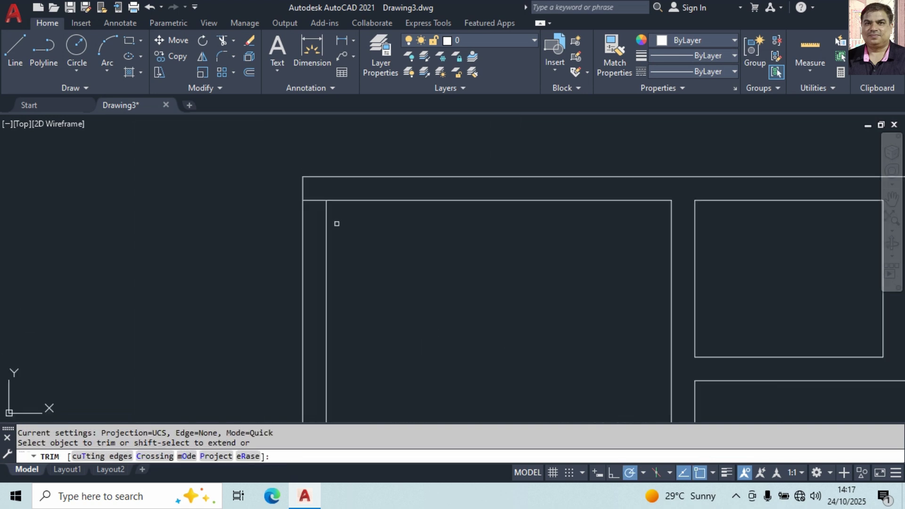
{"action": "left_click", "coordinate": [310, 202]}
{"action": "scroll", "coordinate": [432, 264], "scroll_direction": "down", "scroll_amount": 4}
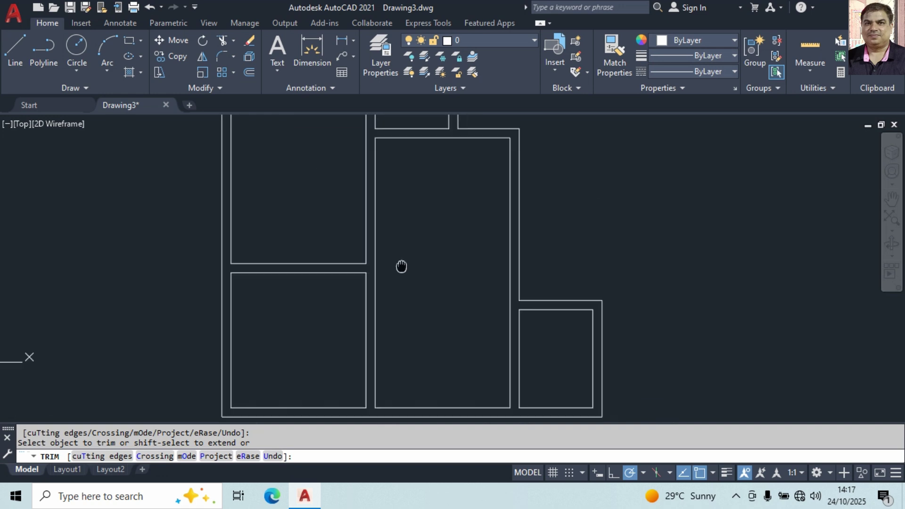
{"action": "key", "text": "Return"}
Step: Draw a vertical line across the bottom wall from the middle room's lower right inner corner to the outer wall line
{"action": "scroll", "coordinate": [437, 356], "scroll_direction": "up", "scroll_amount": 4}
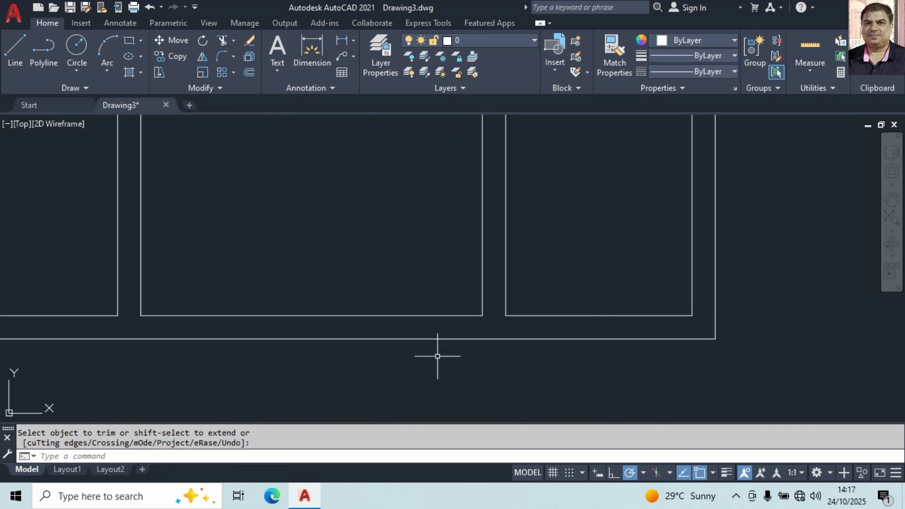
{"action": "type", "text": "o"}
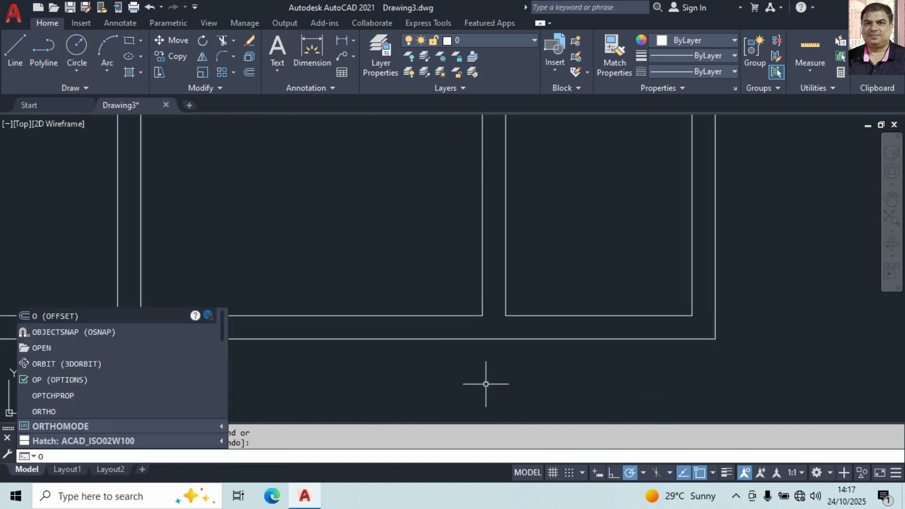
{"action": "key", "text": "BackSpace"}
{"action": "type", "text": "l"}
{"action": "key", "text": "Return"}
{"action": "left_click", "coordinate": [482, 315]}
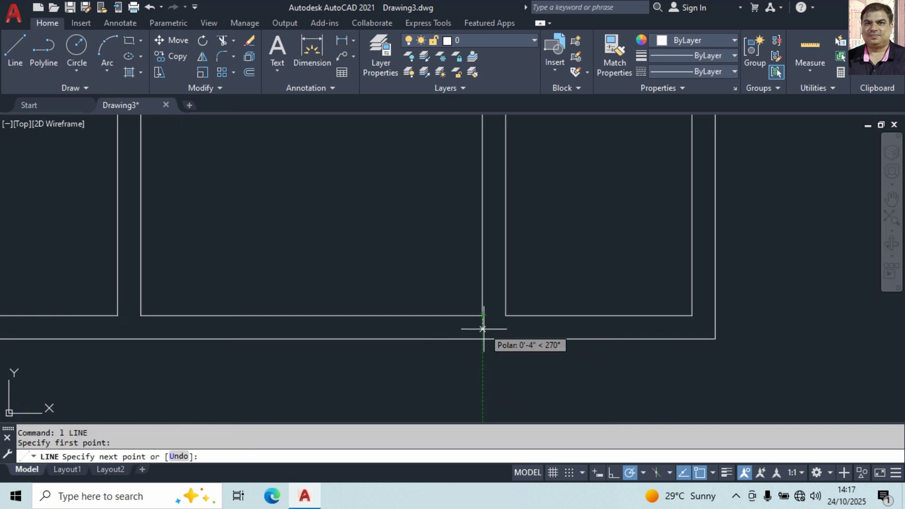
{"action": "left_click", "coordinate": [483, 339]}
{"action": "key", "text": "Return"}
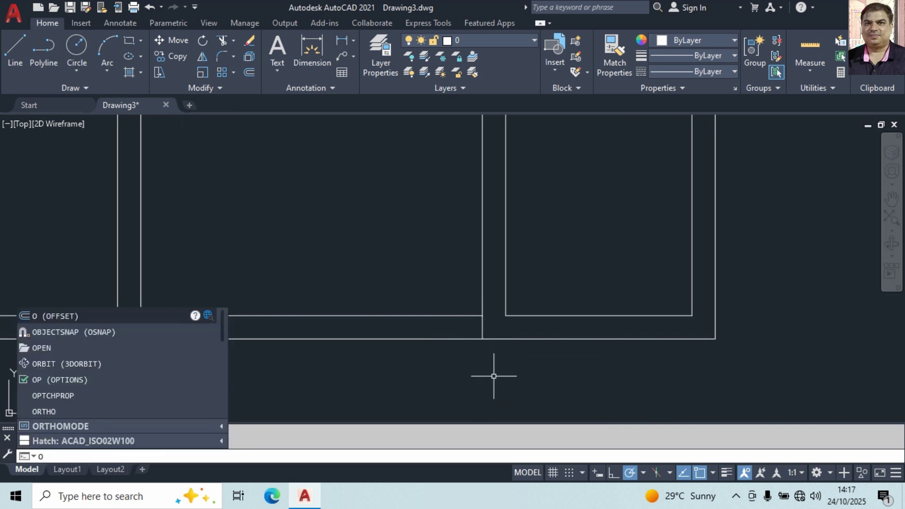
Step: Offset the short line across the bottom wall 9 inches to the left
{"action": "type", "text": "o"}
{"action": "key", "text": "Return"}
{"action": "type", "text": "9"}
{"action": "key", "text": "Return"}
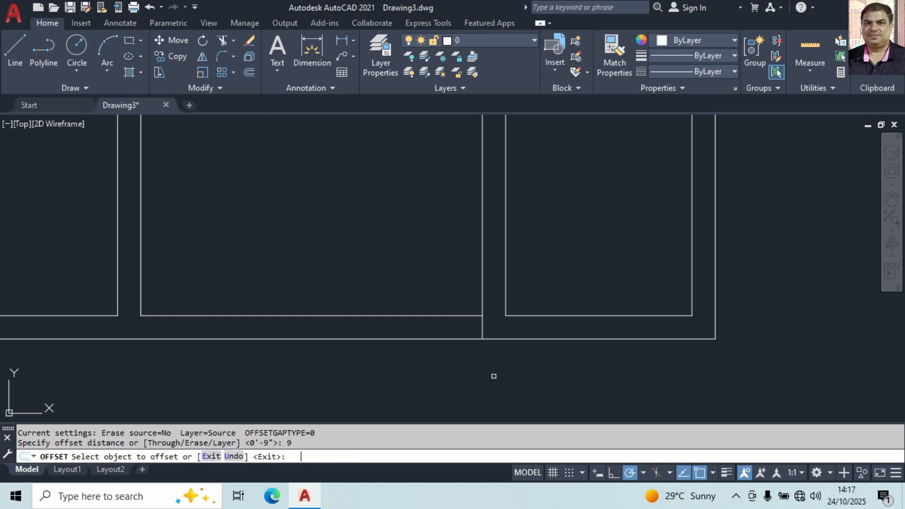
{"action": "left_click", "coordinate": [483, 327]}
{"action": "left_click", "coordinate": [450, 331]}
{"action": "key", "text": "Return"}
Step: Offset the new short line in the bottom wall 48 inches to the left to mark the door width
{"action": "key", "text": "Return"}
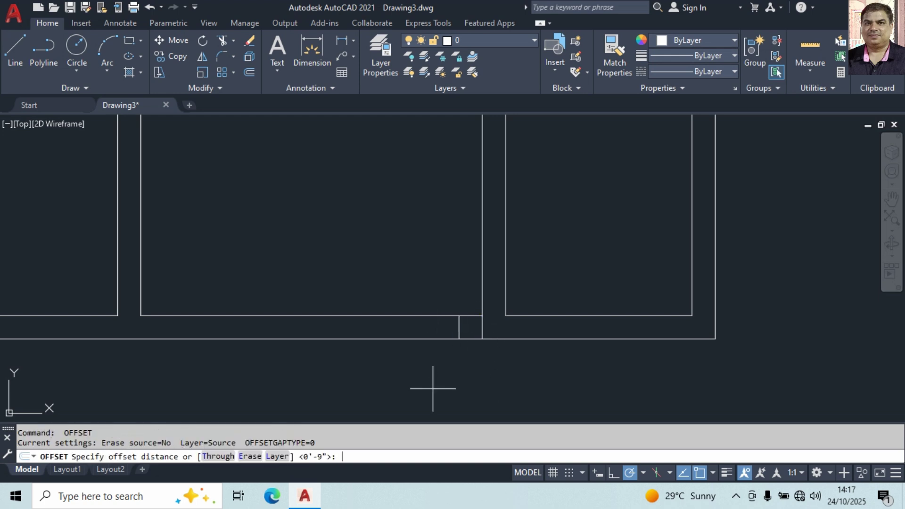
{"action": "type", "text": "48"}
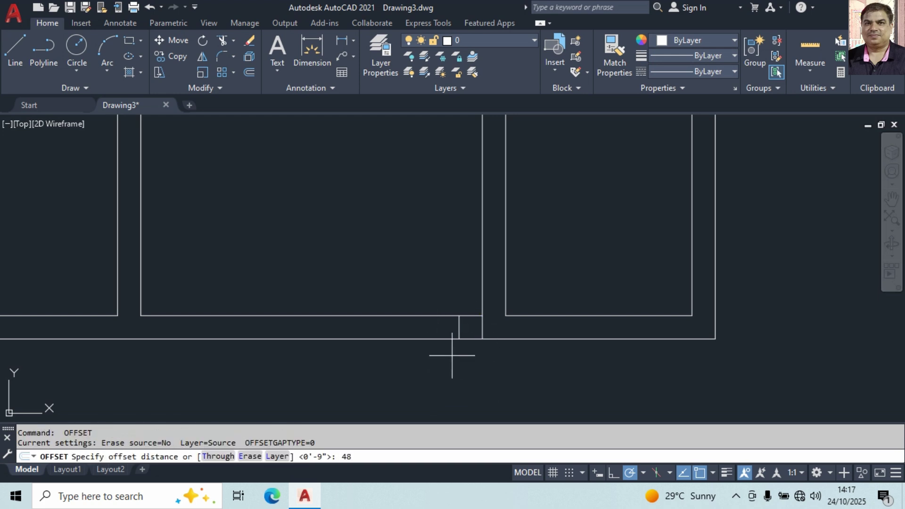
{"action": "key", "text": "Return"}
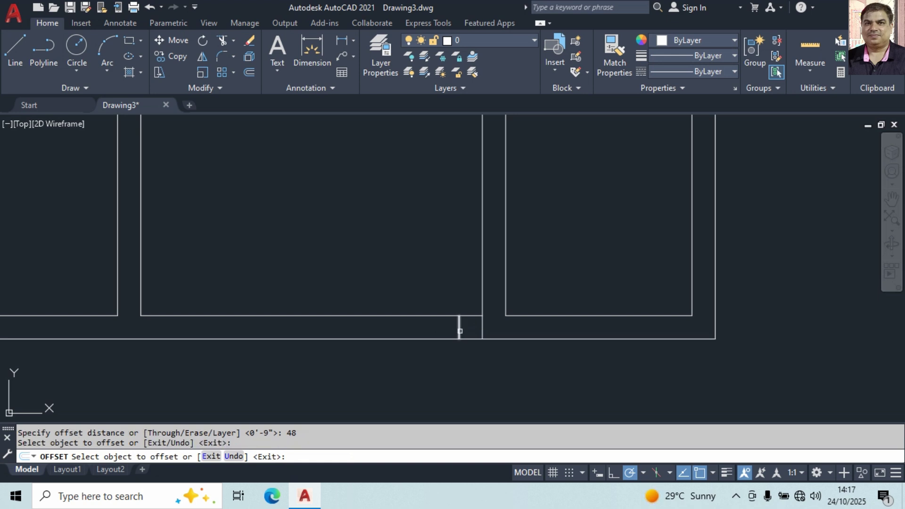
{"action": "left_click", "coordinate": [460, 331]}
{"action": "left_click", "coordinate": [431, 338]}
{"action": "key", "text": "Return"}
Step: Trim the bottom wall lines between the two door marks and remove the construction line at the middle room's corner
{"action": "type", "text": "tr"}
{"action": "key", "text": "Return"}
{"action": "left_click", "coordinate": [414, 404]}
{"action": "left_click", "coordinate": [404, 267]}
{"action": "key", "text": "Return"}
{"action": "left_click", "coordinate": [493, 334]}
{"action": "left_click", "coordinate": [469, 323]}
{"action": "key", "text": "Return"}
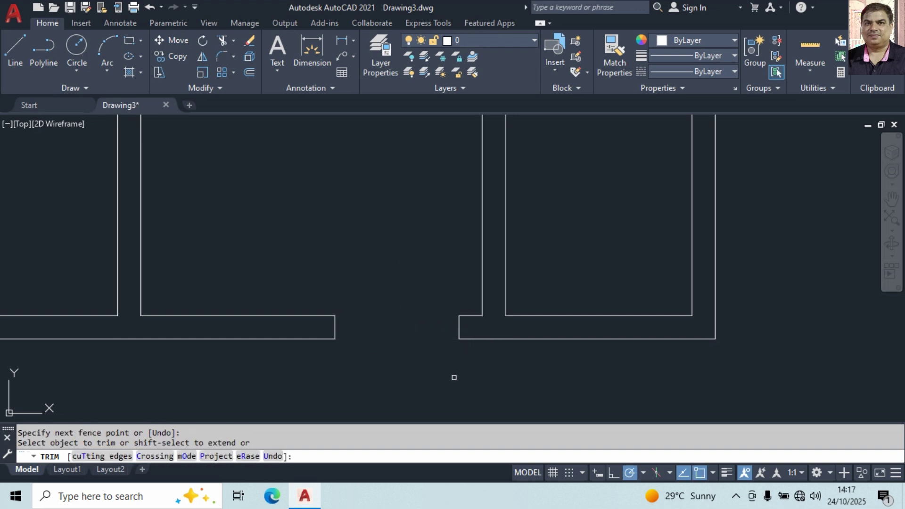
{"action": "key", "text": "Return"}
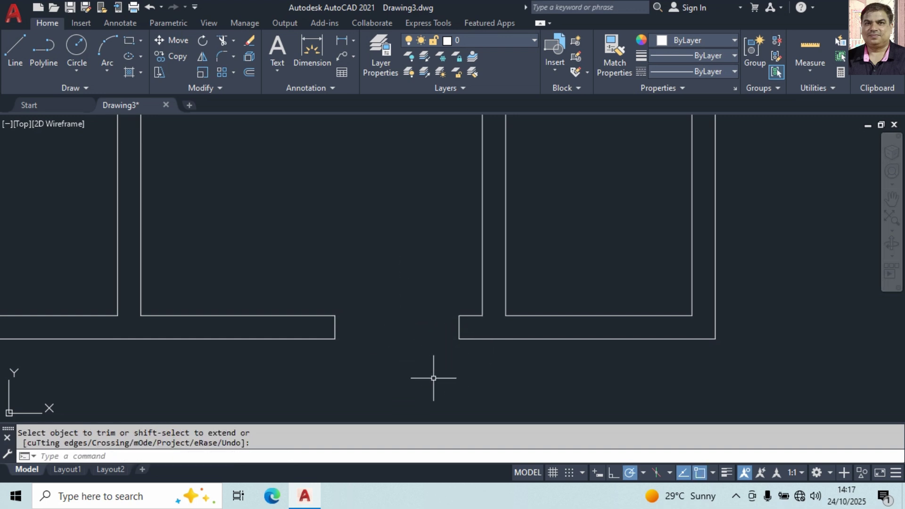
Step: Draw a horizontal line across the wall from the lower left room's upper right inner corner to the middle room's side
{"action": "scroll", "coordinate": [368, 347], "scroll_direction": "down", "scroll_amount": 2}
{"action": "mouse_move", "coordinate": [367, 279]}
{"action": "middle_mouse_down"}
{"action": "mouse_move", "coordinate": [449, 295]}
{"action": "mouse_move", "coordinate": [435, 273]}
{"action": "middle_mouse_up"}
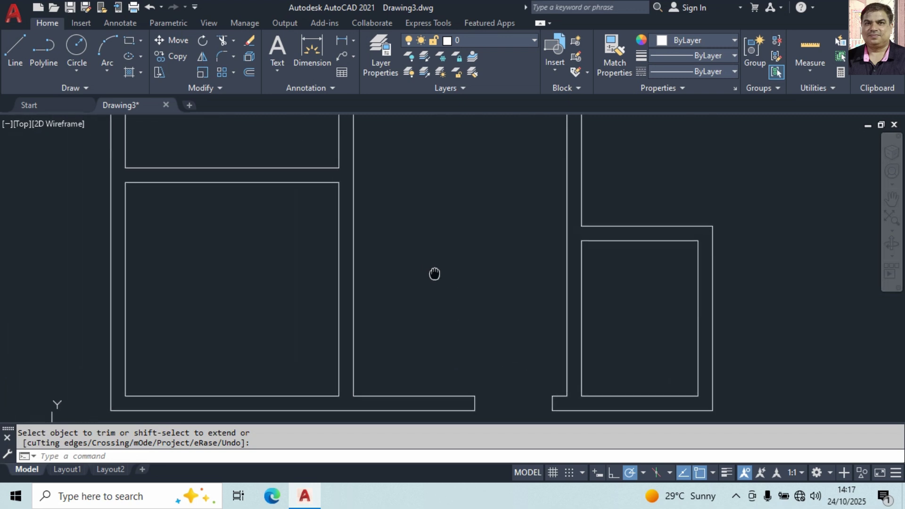
{"action": "type", "text": "l"}
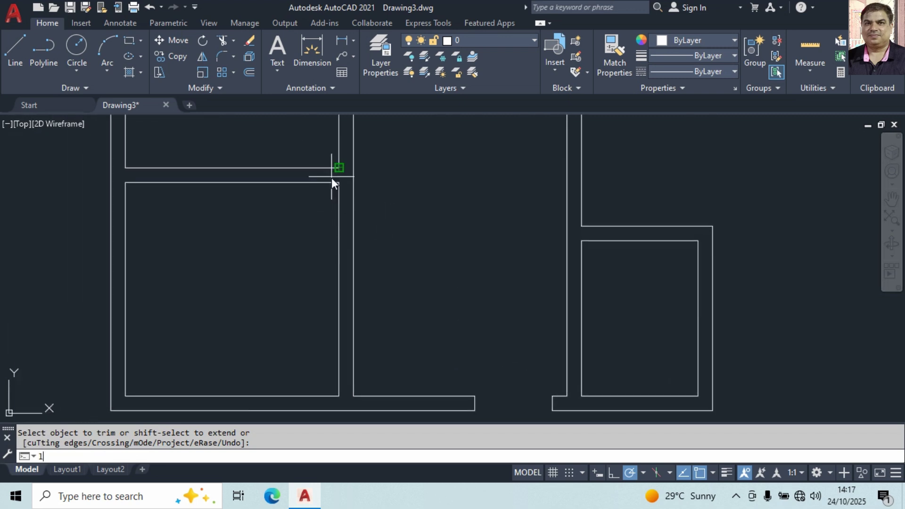
{"action": "key", "text": "Return"}
{"action": "left_click", "coordinate": [353, 182]}
{"action": "key", "text": "Escape"}
Step: Offset the short line across the lower left room's right wall 9 inches downward
{"action": "type", "text": "o"}
{"action": "key", "text": "Return"}
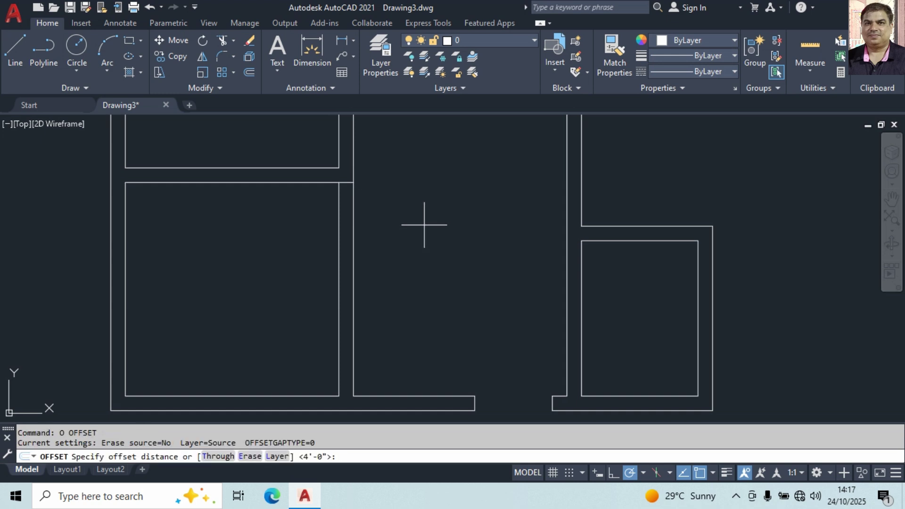
{"action": "type", "text": "9"}
{"action": "key", "text": "Return"}
{"action": "left_click", "coordinate": [346, 182]}
{"action": "left_click", "coordinate": [354, 208]}
{"action": "key", "text": "Return"}
Step: Offset the new short line in the lower left room's right wall 36 inches downward to mark the door width
{"action": "key", "text": "Return"}
{"action": "type", "text": "3"}
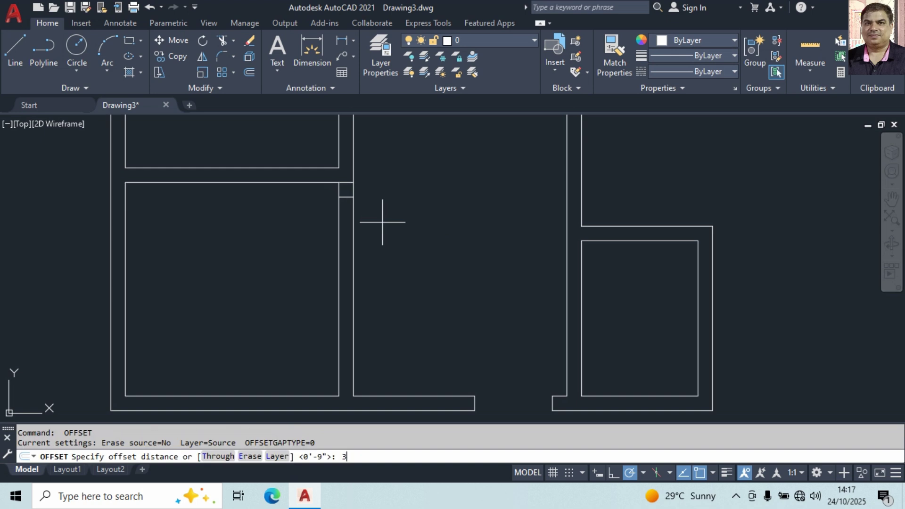
{"action": "type", "text": "6"}
{"action": "key", "text": "Return"}
{"action": "left_click", "coordinate": [346, 196]}
{"action": "left_click", "coordinate": [423, 245]}
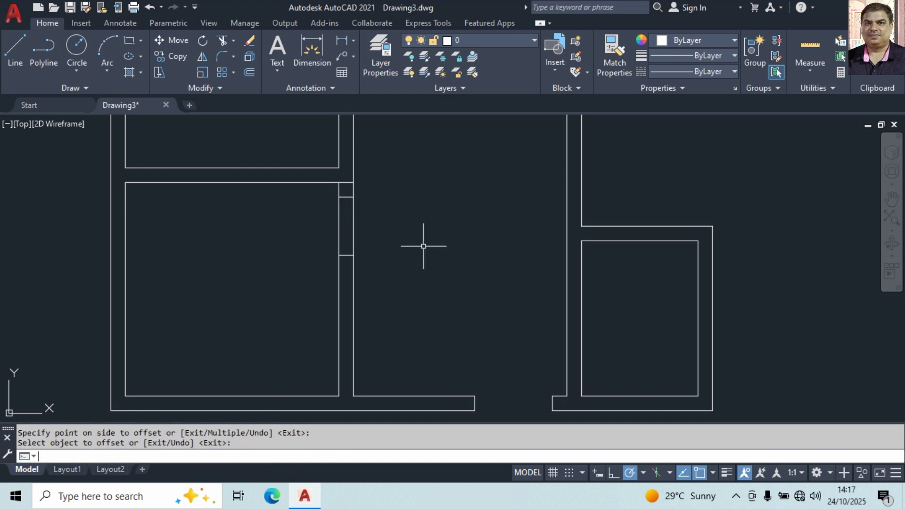
Step: Trim the lower left room's right wall lines between the two door marks and remove the leftover line at its corner
{"action": "type", "text": "tr"}
{"action": "key", "text": "Return"}
{"action": "left_click_drag", "start_coordinate": [398, 218], "coordinate": [280, 226]}
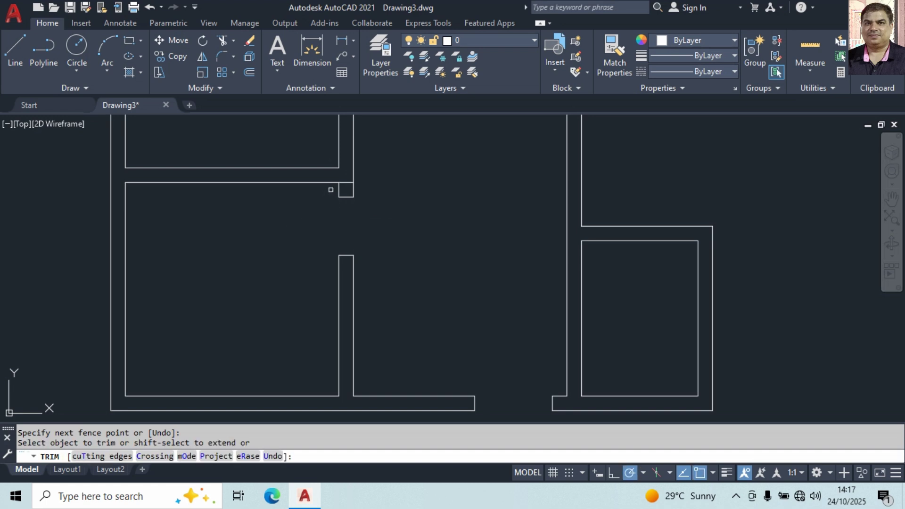
{"action": "key", "text": "Return"}
Step: Draw a short horizontal line across the wall from the upper left room's lower right inner corner to the middle room's side
{"action": "middle_click_drag", "start_coordinate": [408, 248], "coordinate": [438, 355]}
{"action": "scroll", "coordinate": [372, 274], "scroll_direction": "down", "scroll_amount": 2}
{"action": "scroll", "coordinate": [398, 297], "scroll_direction": "up", "scroll_amount": 3}
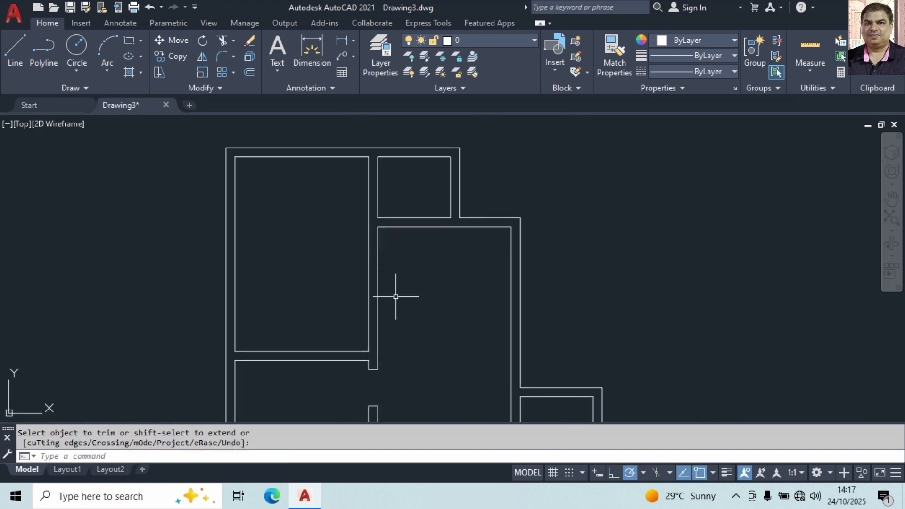
{"action": "scroll", "coordinate": [420, 339], "scroll_direction": "up", "scroll_amount": 4}
{"action": "type", "text": "l"}
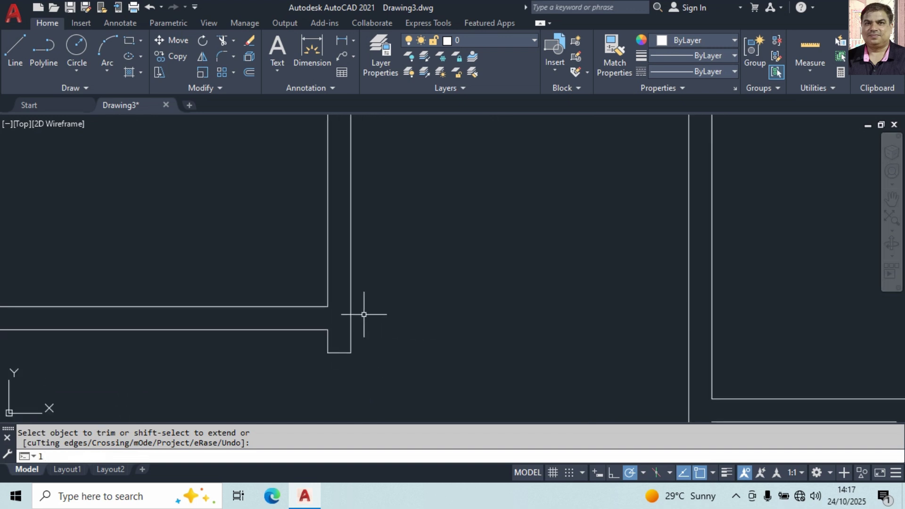
{"action": "key", "text": "Return"}
{"action": "left_click", "coordinate": [328, 307]}
{"action": "left_click", "coordinate": [351, 306]}
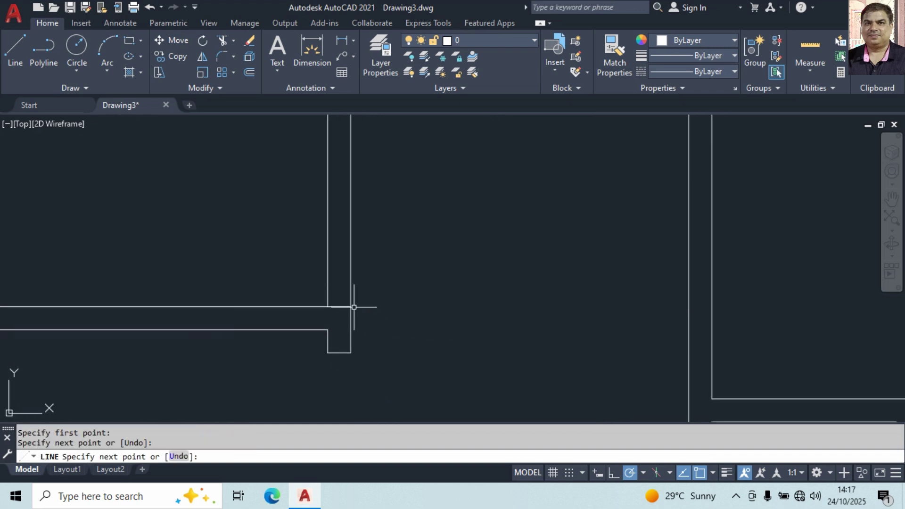
{"action": "key", "text": "Return"}
Step: Offset the short line across the upper left room's right wall 9 inches upward
{"action": "type", "text": "o"}
{"action": "key", "text": "Return"}
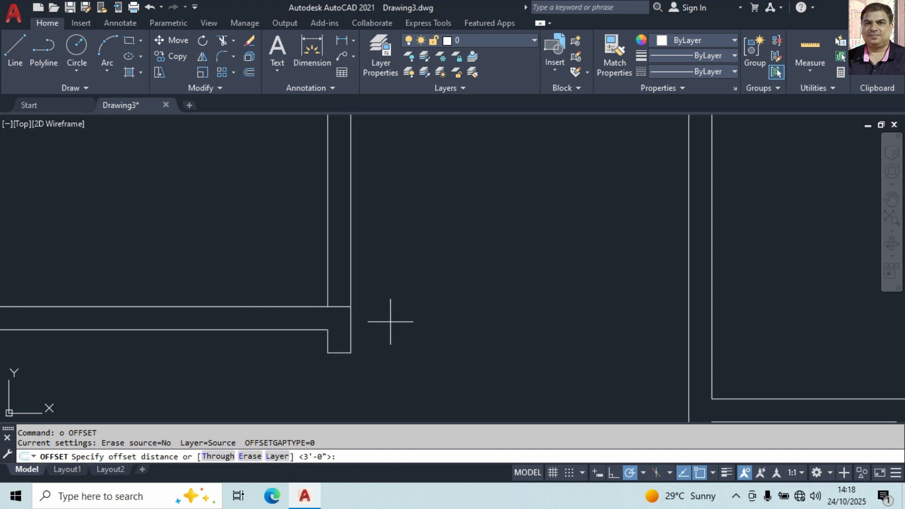
{"action": "type", "text": "6"}
{"action": "key", "text": "Return"}
{"action": "left_click", "coordinate": [343, 309]}
{"action": "left_click", "coordinate": [342, 302]}
{"action": "left_click", "coordinate": [338, 307]}
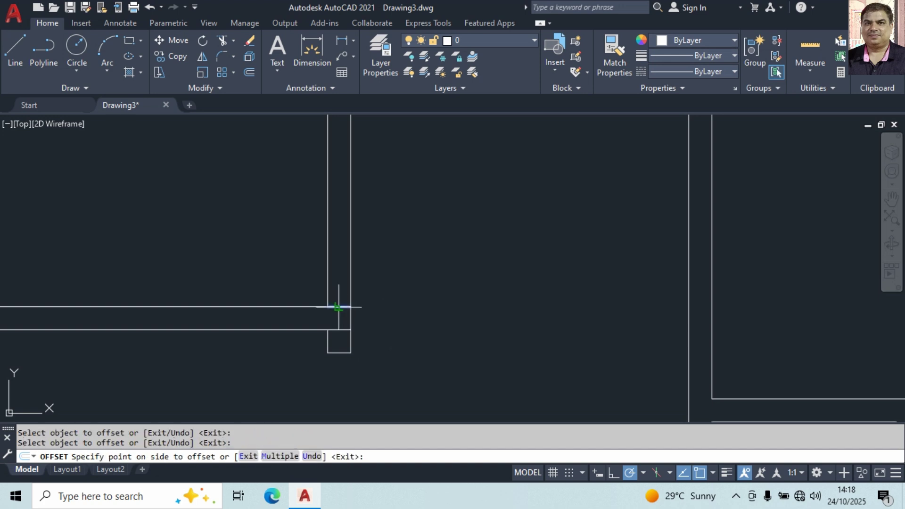
{"action": "left_click", "coordinate": [341, 271]}
{"action": "key", "text": "Return"}
Step: Offset the new short line in the upper left room's right wall 3'-6" upward to mark the door width
{"action": "key", "text": "Return"}
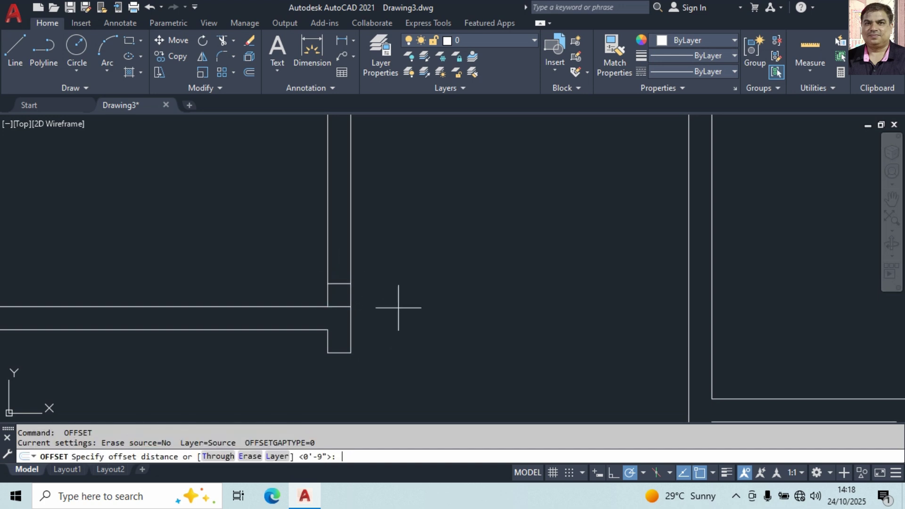
{"action": "type", "text": "3'"}
{"action": "key", "text": "Return"}
{"action": "left_click", "coordinate": [341, 284]}
{"action": "left_click", "coordinate": [346, 253]}
{"action": "key", "text": "Return"}
Step: Trim the upper left room's right wall lines between the two door marks
{"action": "type", "text": "tr"}
{"action": "key", "text": "Return"}
{"action": "left_click_drag", "start_coordinate": [426, 258], "coordinate": [282, 239]}
{"action": "key", "text": "Return"}
Step: Draw a short horizontal line across the wall from the small top room's lower left inner corner to the upper left room's side
{"action": "scroll", "coordinate": [413, 324], "scroll_direction": "down", "scroll_amount": 3}
{"action": "middle_click_drag", "start_coordinate": [330, 233], "coordinate": [335, 319]}
{"action": "scroll", "coordinate": [368, 195], "scroll_direction": "up", "scroll_amount": 4}
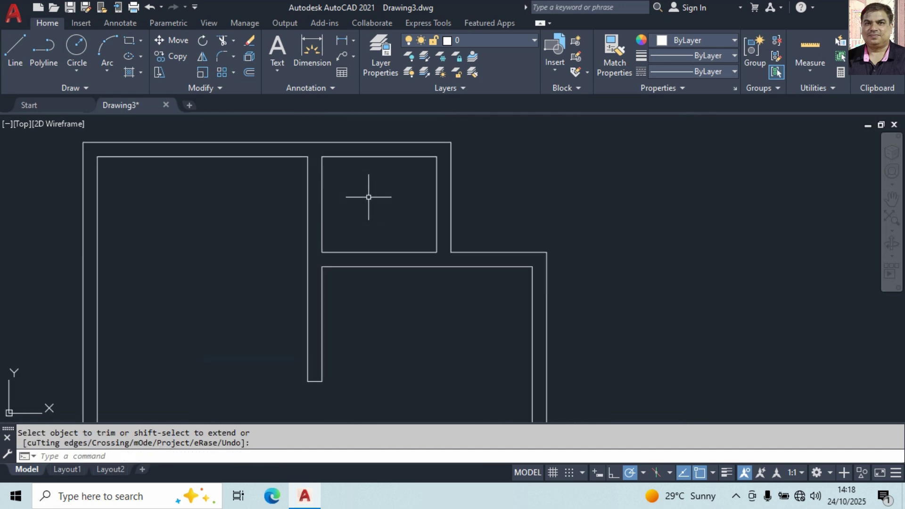
{"action": "type", "text": "l"}
{"action": "key", "text": "Return"}
{"action": "left_click", "coordinate": [293, 285]}
{"action": "left_click", "coordinate": [270, 285]}
{"action": "key", "text": "Return"}
Step: Offset the short line at the small top room's lower left corner 2'-6" upward
{"action": "type", "text": "o"}
{"action": "key", "text": "Return"}
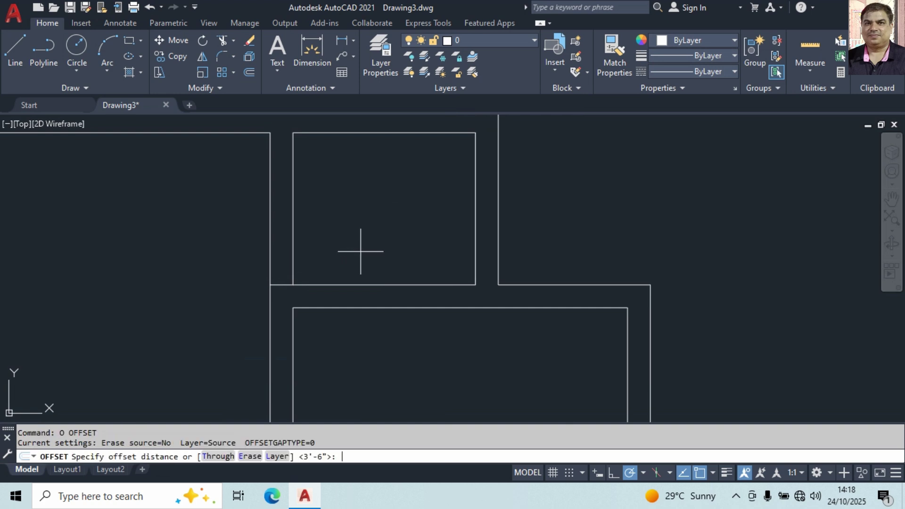
{"action": "type", "text": "2'6"}
{"action": "key", "text": "Return"}
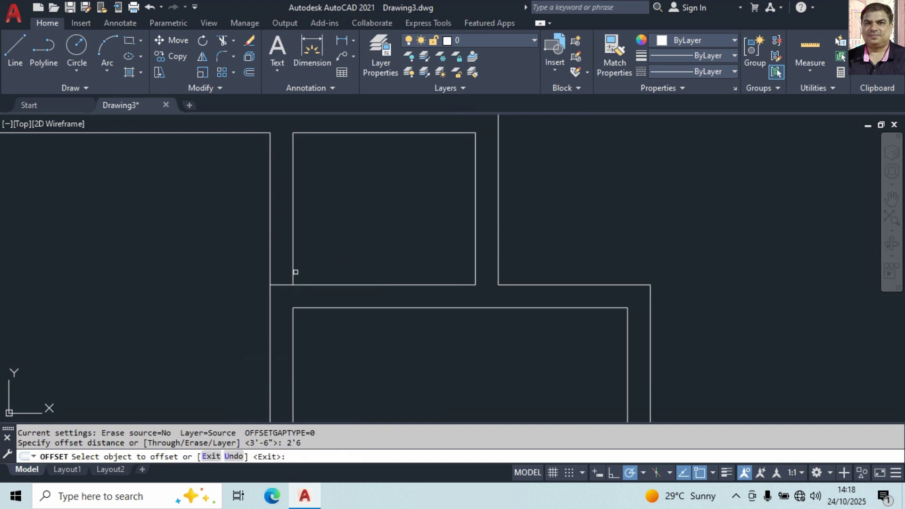
{"action": "left_click", "coordinate": [282, 285]}
{"action": "left_click", "coordinate": [283, 238]}
{"action": "key", "text": "Return"}
Step: Trim the wall lines between the small top room and the upper left room to open the 2'-6" doorway
{"action": "left_click", "coordinate": [222, 44]}
{"action": "left_click_drag", "start_coordinate": [266, 249], "coordinate": [311, 236]}
{"action": "scroll", "coordinate": [342, 299], "scroll_direction": "down", "scroll_amount": 4}
{"action": "middle_click_drag", "start_coordinate": [341, 299], "coordinate": [359, 230]}
{"action": "scroll", "coordinate": [350, 269], "scroll_direction": "up", "scroll_amount": 3}
{"action": "middle_click_drag", "start_coordinate": [382, 336], "coordinate": [370, 319]}
{"action": "scroll", "coordinate": [359, 249], "scroll_direction": "up", "scroll_amount": 2}
{"action": "scroll", "coordinate": [326, 248], "scroll_direction": "up", "scroll_amount": 3}
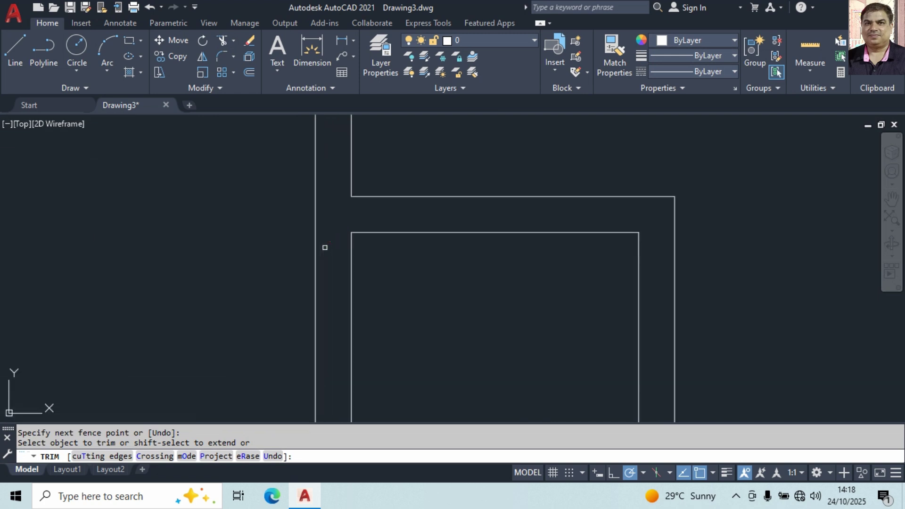
{"action": "key", "text": "Return"}
Step: Draw a short horizontal line across the wall from the lower right room's upper left inner corner to the middle room's side
{"action": "type", "text": "l"}
{"action": "key", "text": "Return"}
{"action": "left_click", "coordinate": [351, 232]}
{"action": "left_click", "coordinate": [315, 232]}
{"action": "key", "text": "Return"}
{"action": "key", "text": "Return"}
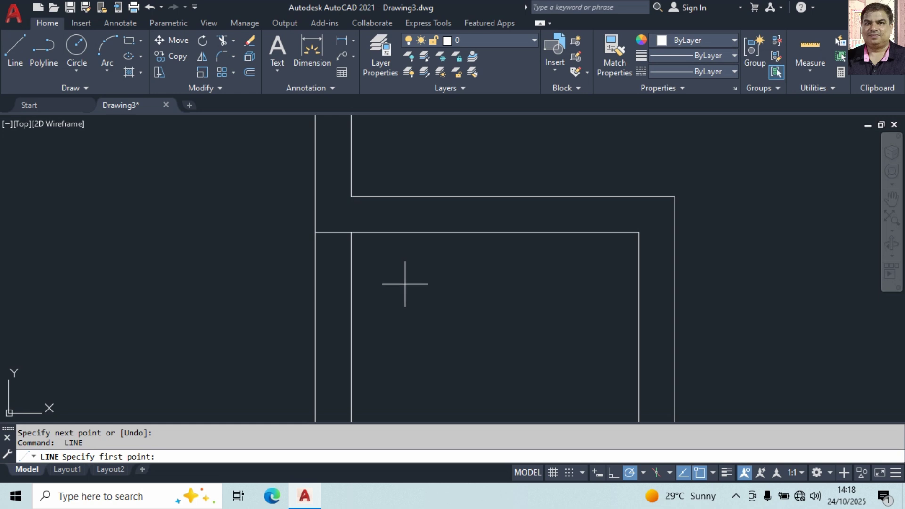
{"action": "key", "text": "Escape"}
Step: Offset the short line across the lower right room's left wall 9 inches downward
{"action": "type", "text": "o"}
{"action": "key", "text": "Return"}
{"action": "type", "text": "9"}
{"action": "key", "text": "Return"}
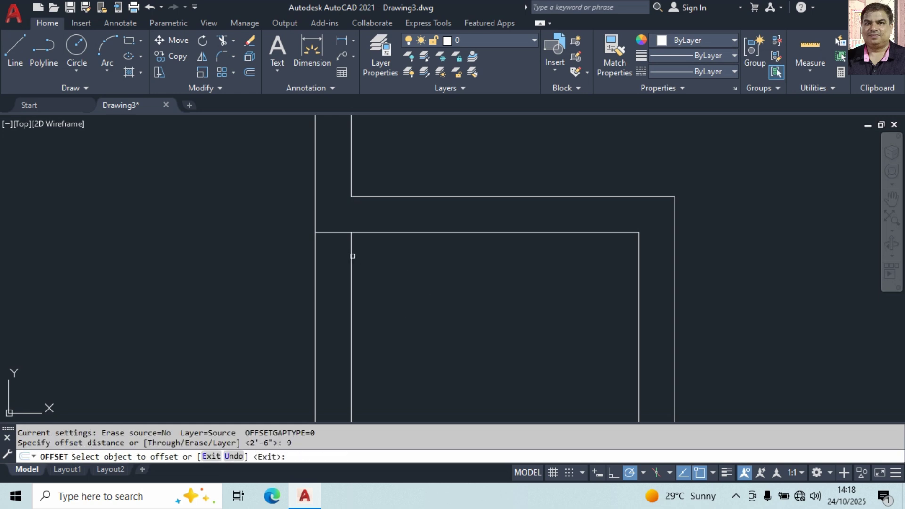
{"action": "left_click", "coordinate": [342, 234]}
{"action": "left_click", "coordinate": [339, 261]}
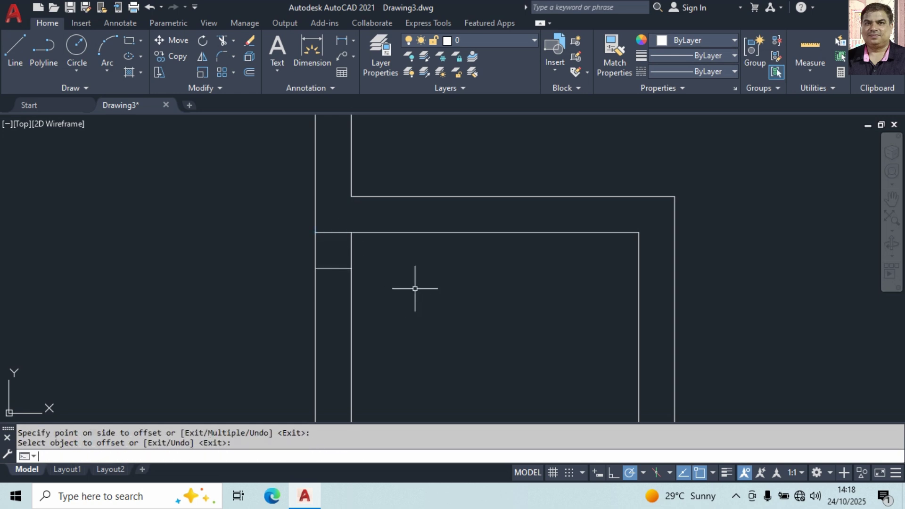
{"action": "key", "text": "Return"}
Step: Offset the new short line in the lower right room's left wall 2'-6" downward to mark the door width
{"action": "type", "text": "o"}
{"action": "key", "text": "Return"}
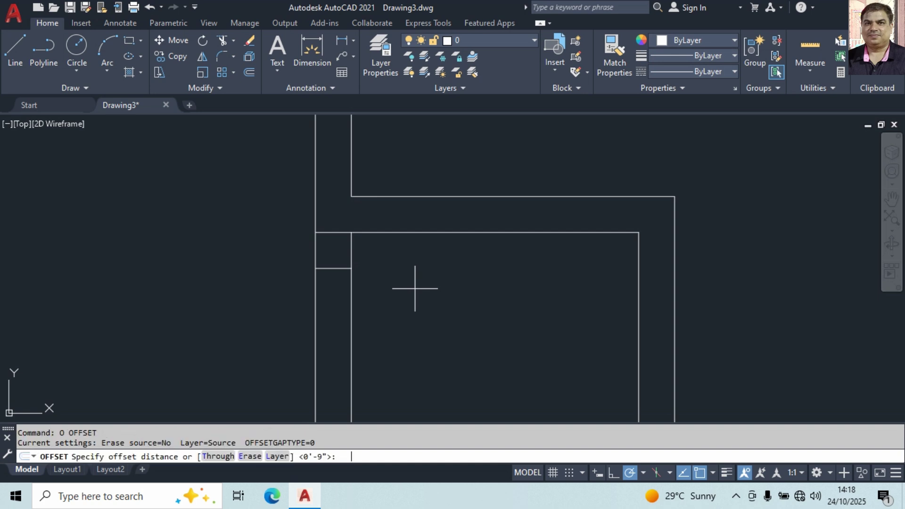
{"action": "type", "text": "2'6"}
{"action": "key", "text": "Return"}
{"action": "left_click", "coordinate": [331, 268]}
{"action": "left_click", "coordinate": [337, 309]}
{"action": "key", "text": "Return"}
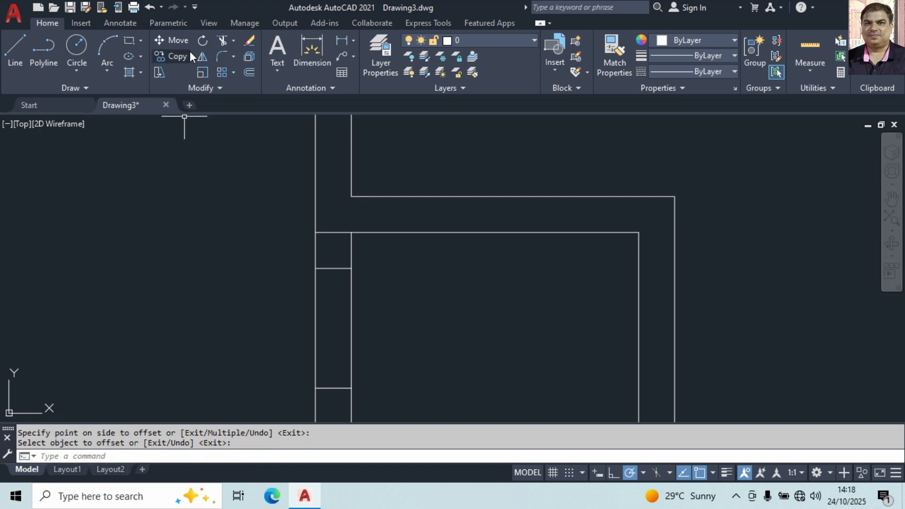
Step: Trim the lower right room's left wall lines between the door marks and remove the short construction line at its upper corner
{"action": "left_click", "coordinate": [222, 40]}
{"action": "left_click", "coordinate": [445, 309]}
{"action": "left_click", "coordinate": [297, 289]}
{"action": "left_click", "coordinate": [337, 214]}
{"action": "left_click", "coordinate": [334, 246]}
{"action": "scroll", "coordinate": [484, 332], "scroll_direction": "down", "scroll_amount": 4}
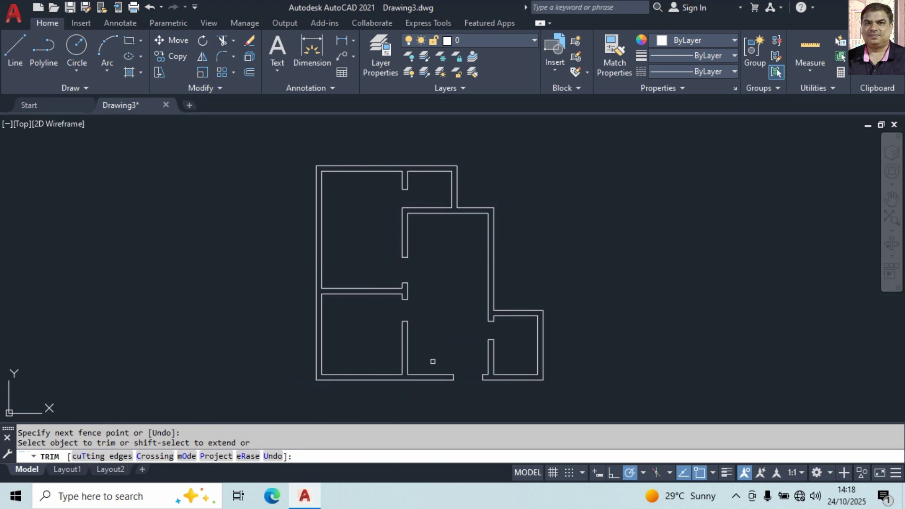
{"action": "scroll", "coordinate": [525, 403], "scroll_direction": "up", "scroll_amount": 4}
{"action": "middle_click_drag", "start_coordinate": [329, 348], "coordinate": [420, 336]}
{"action": "key", "text": "Return"}
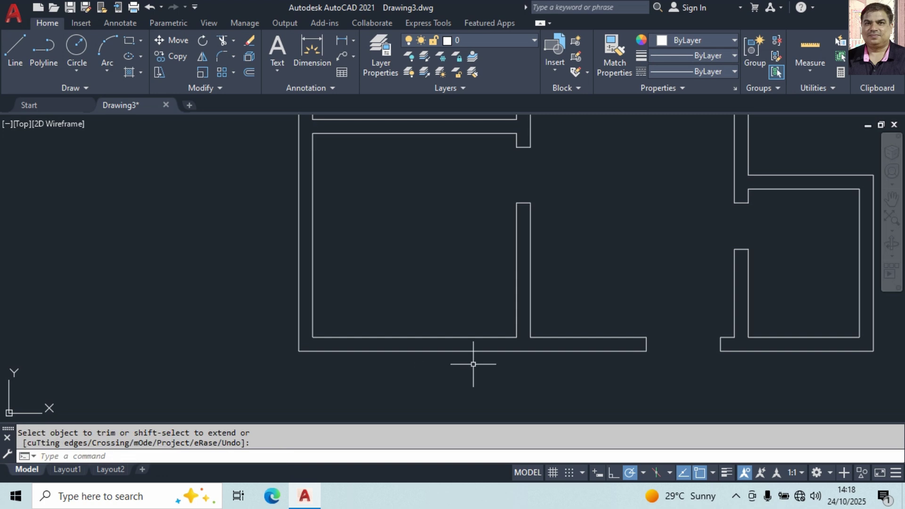
Step: Draw a short vertical line across the lower left room's bottom wall at the middle of the room's width
{"action": "type", "text": "l"}
{"action": "key", "text": "Return"}
{"action": "left_click", "coordinate": [415, 351]}
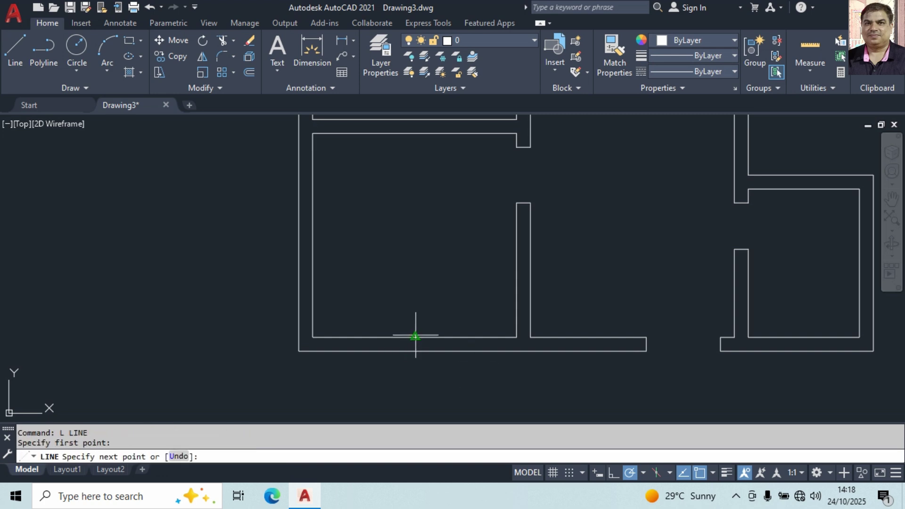
{"action": "left_click", "coordinate": [415, 377]}
{"action": "key", "text": "Return"}
Step: Offset the short vertical line in the lower left room's bottom wall 24 inches to both sides to mark the window
{"action": "scroll", "coordinate": [430, 379], "scroll_direction": "up", "scroll_amount": 2}
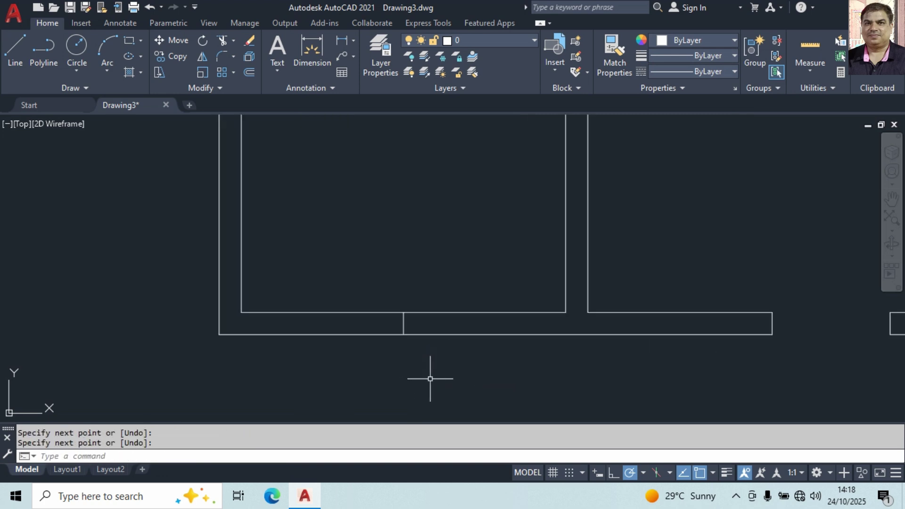
{"action": "type", "text": "o"}
{"action": "key", "text": "Return"}
{"action": "type", "text": "24"}
{"action": "key", "text": "Return"}
{"action": "left_click", "coordinate": [404, 324]}
{"action": "left_click", "coordinate": [395, 324]}
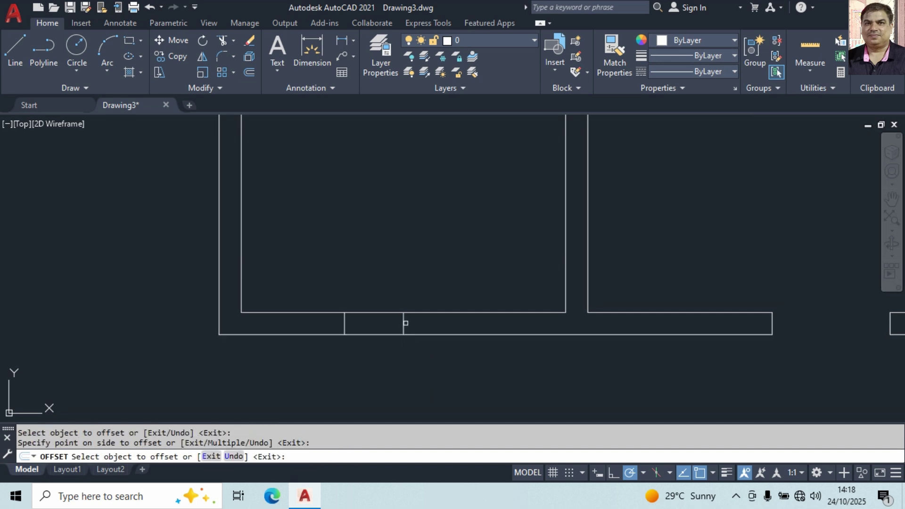
{"action": "left_click", "coordinate": [402, 325]}
{"action": "left_click", "coordinate": [437, 324]}
Step: Erase the middle construction line between the two window marks in the lower left room's bottom wall
{"action": "left_click", "coordinate": [408, 325]}
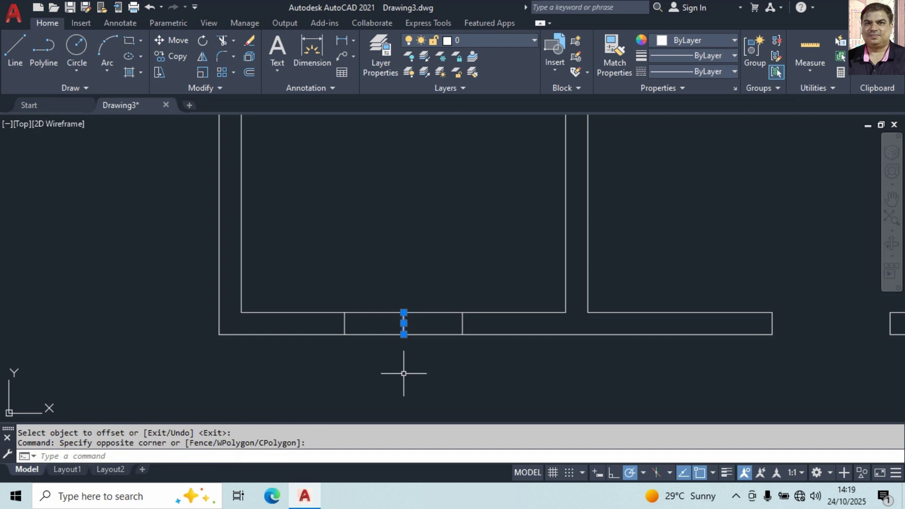
{"action": "type", "text": "e"}
{"action": "key", "text": "Return"}
Step: Draw a horizontal line joining the midpoints of the two window marks in the lower left room's bottom wall
{"action": "type", "text": "l"}
{"action": "key", "text": "Return"}
{"action": "scroll", "coordinate": [368, 349], "scroll_direction": "up", "scroll_amount": 6}
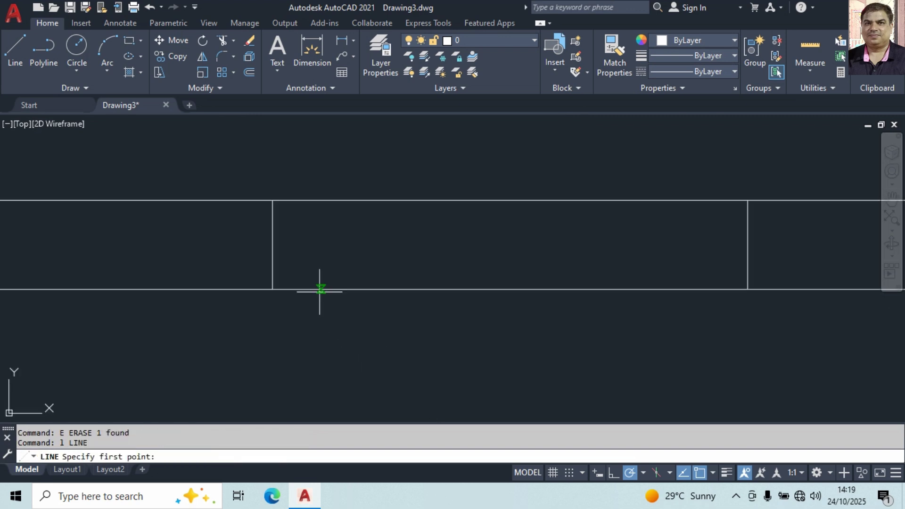
{"action": "left_click", "coordinate": [273, 244]}
{"action": "left_click", "coordinate": [748, 244]}
{"action": "key", "text": "Return"}
Step: Copy the horizontal window line a short distance below itself to form a double glass line
{"action": "left_click", "coordinate": [701, 247]}
{"action": "left_click", "coordinate": [638, 236]}
{"action": "right_click", "coordinate": [639, 236]}
{"action": "left_click", "coordinate": [687, 269]}
{"action": "left_click", "coordinate": [748, 244]}
{"action": "left_click", "coordinate": [749, 254]}
{"action": "key", "text": "Return"}
Step: Move both horizontal window lines slightly up by half their spacing to centre them in the wall thickness
{"action": "left_click", "coordinate": [704, 262]}
{"action": "left_click", "coordinate": [693, 239]}
{"action": "right_click", "coordinate": [693, 238]}
{"action": "left_click", "coordinate": [729, 259]}
{"action": "scroll", "coordinate": [749, 245], "scroll_direction": "up", "scroll_amount": 4}
{"action": "left_click", "coordinate": [748, 256]}
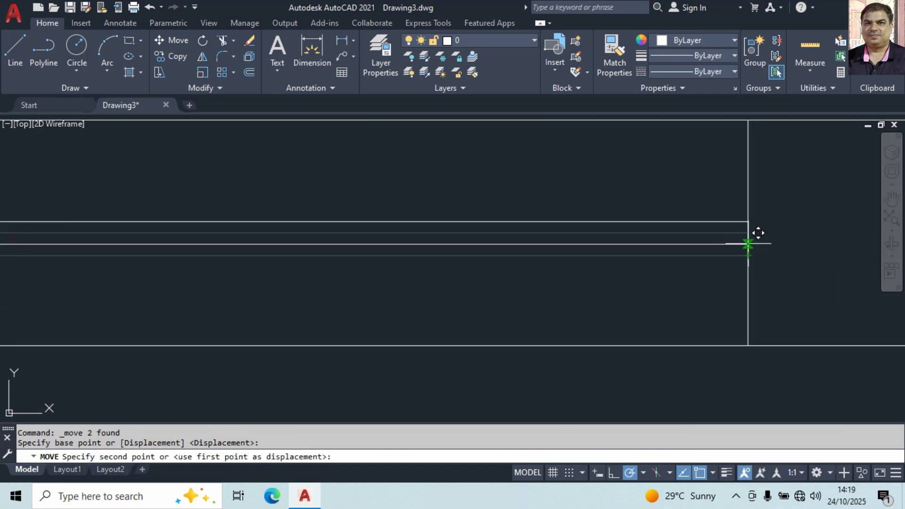
{"action": "left_click", "coordinate": [745, 248]}
Step: Copy the complete window to the middle room's bottom wall, starting at the room's lower left inner corner
{"action": "scroll", "coordinate": [562, 291], "scroll_direction": "down", "scroll_amount": 5}
{"action": "left_click", "coordinate": [247, 236]}
{"action": "left_click", "coordinate": [455, 297]}
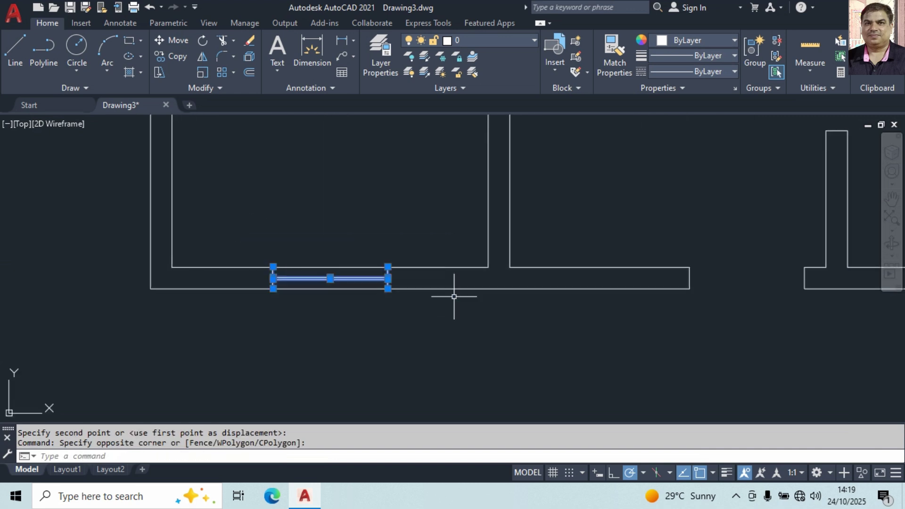
{"action": "right_click", "coordinate": [452, 297]}
{"action": "left_click", "coordinate": [495, 289]}
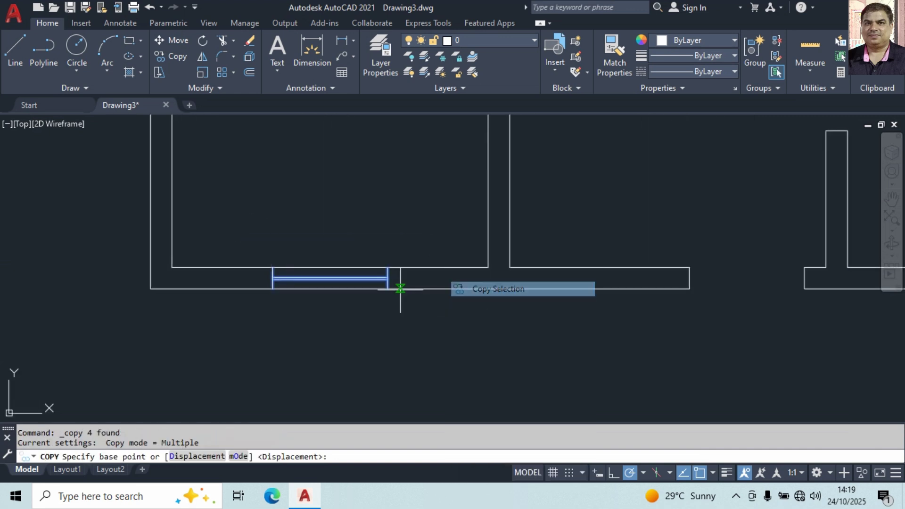
{"action": "left_click", "coordinate": [273, 267]}
{"action": "left_click", "coordinate": [516, 260]}
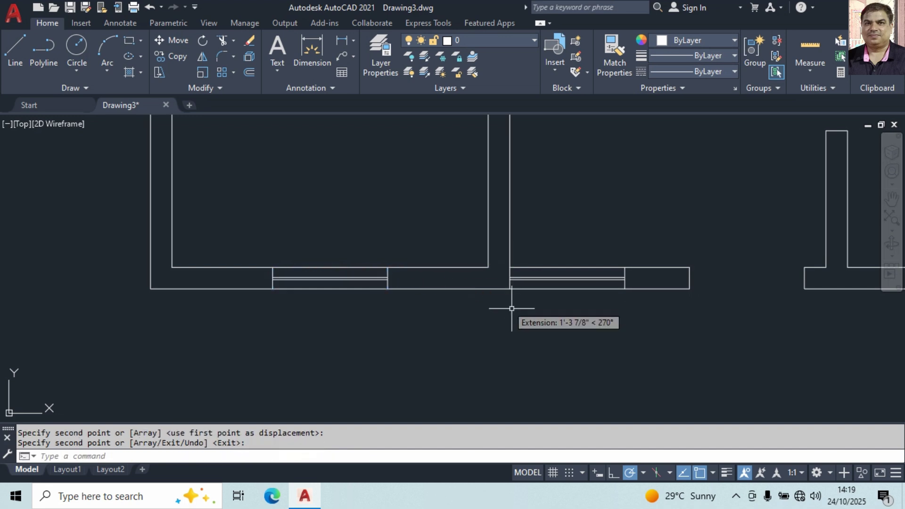
{"action": "key", "text": "Escape"}
Step: Draw a short vertical line across the lower right room's bottom wall at the middle of the room's width
{"action": "scroll", "coordinate": [578, 320], "scroll_direction": "down", "scroll_amount": 2}
{"action": "middle_click_drag", "start_coordinate": [579, 319], "coordinate": [436, 359]}
{"action": "scroll", "coordinate": [583, 307], "scroll_direction": "up", "scroll_amount": 4}
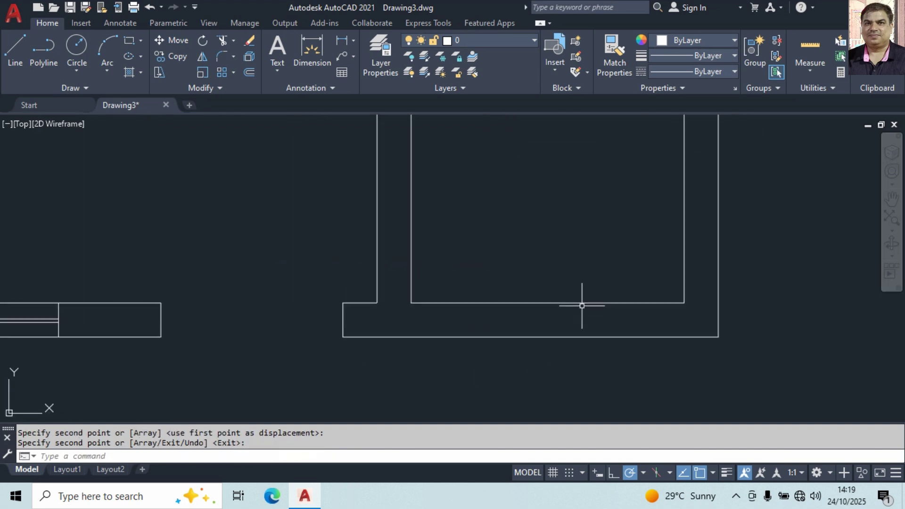
{"action": "type", "text": "L"}
{"action": "key", "text": "Return"}
{"action": "left_click", "coordinate": [548, 303]}
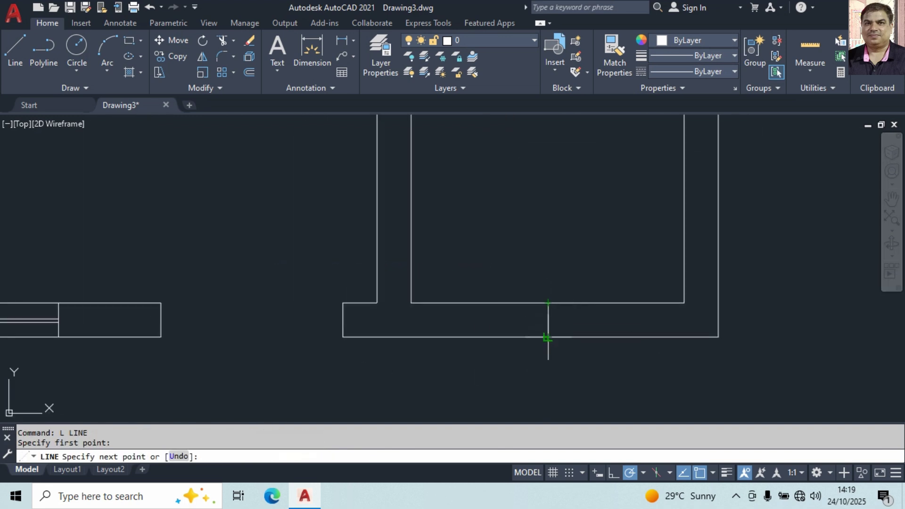
{"action": "left_click", "coordinate": [546, 335]}
{"action": "key", "text": "Return"}
Step: Offset the short vertical line in the lower right room's bottom wall 1'-6" to both sides to mark the window
{"action": "type", "text": "O"}
{"action": "key", "text": "Return"}
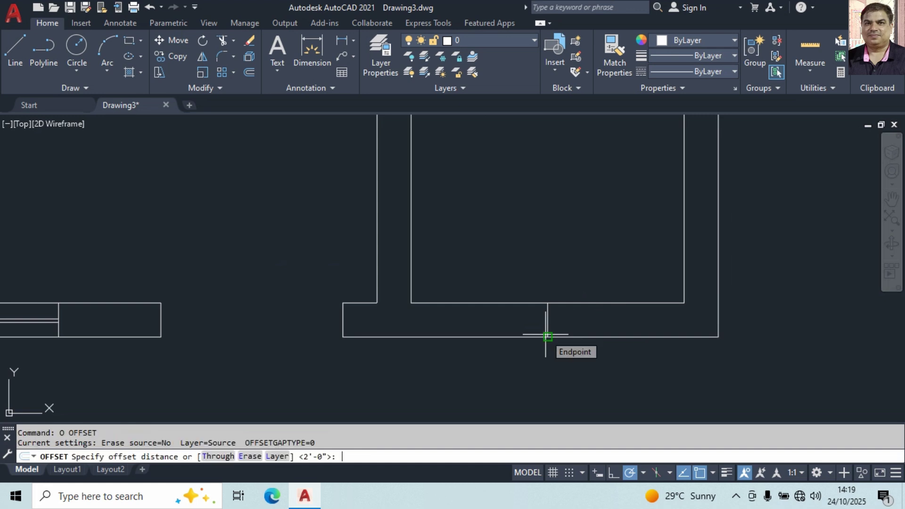
{"action": "type", "text": "1'"}
{"action": "key", "text": "Return"}
{"action": "left_click", "coordinate": [546, 319]}
{"action": "left_click", "coordinate": [540, 319]}
{"action": "left_click", "coordinate": [547, 319]}
{"action": "left_click", "coordinate": [556, 320]}
{"action": "key", "text": "Return"}
Step: Erase the middle construction line between the two window marks in the lower right room's bottom wall
{"action": "left_click", "coordinate": [528, 279]}
{"action": "left_click", "coordinate": [562, 355]}
{"action": "type", "text": "E"}
{"action": "key", "text": "Return"}
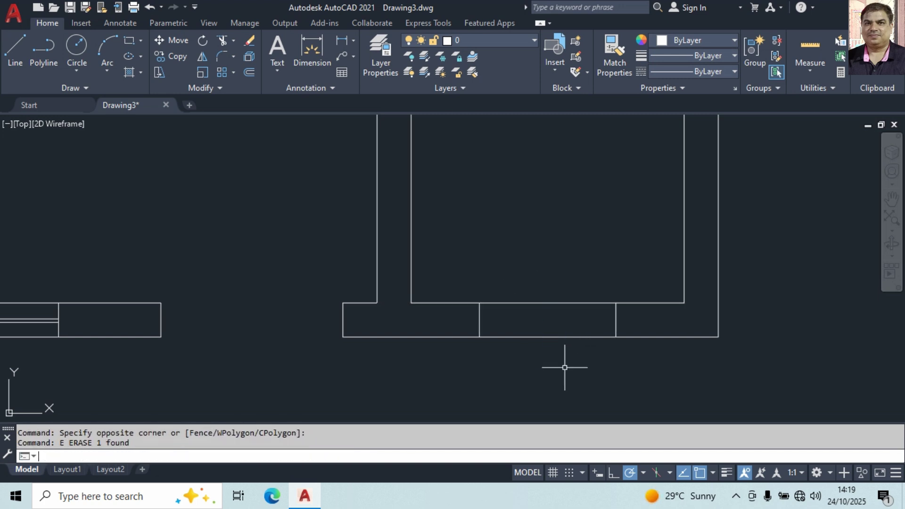
Step: Draw a horizontal line between the two window marks inside the lower right room's bottom wall
{"action": "type", "text": "l"}
{"action": "key", "text": "Return"}
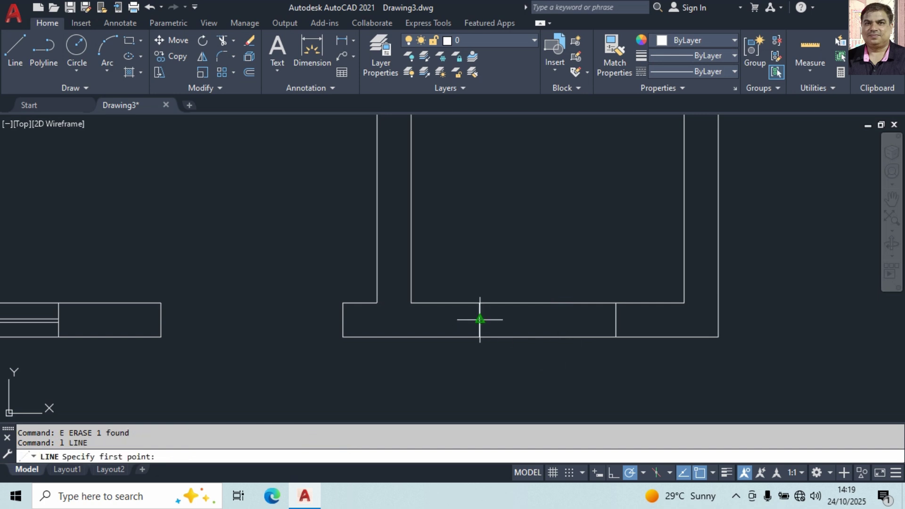
{"action": "scroll", "coordinate": [480, 320], "scroll_direction": "up", "scroll_amount": 5}
{"action": "left_click", "coordinate": [480, 313]}
{"action": "scroll", "coordinate": [517, 310], "scroll_direction": "down", "scroll_amount": 2}
{"action": "left_click", "coordinate": [651, 310]}
{"action": "key", "text": "Return"}
Step: Mirror the horizontal window line in the lower right room's bottom wall about the wall's centre axis, keeping the source line
{"action": "left_click", "coordinate": [623, 313]}
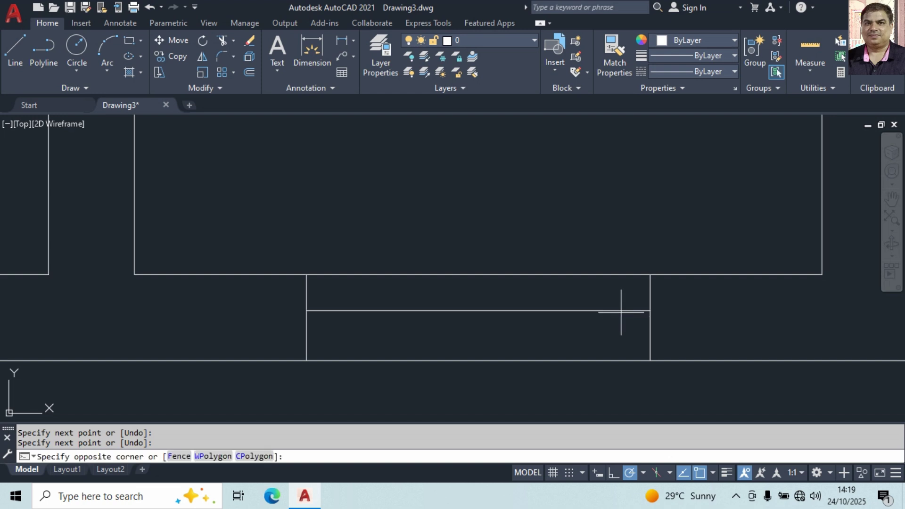
{"action": "left_click", "coordinate": [613, 300]}
{"action": "type", "text": "mi"}
{"action": "key", "text": "Return"}
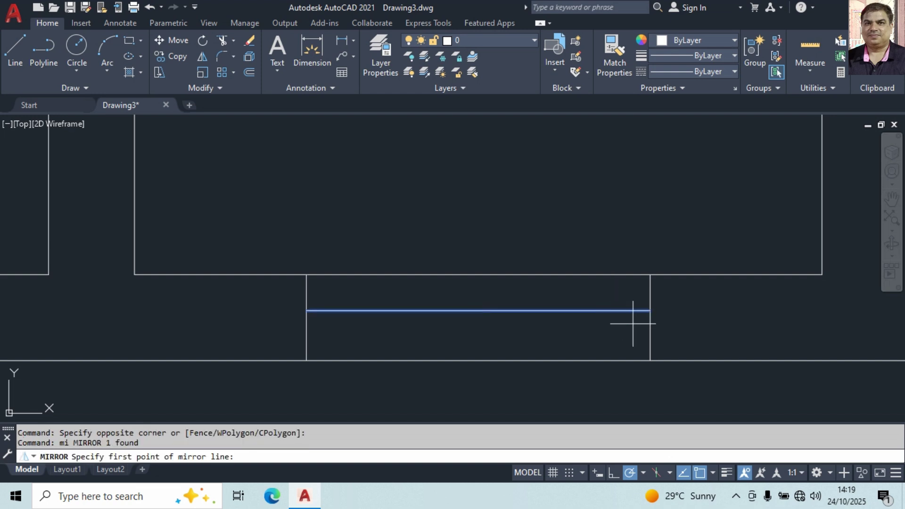
{"action": "left_click", "coordinate": [650, 312]}
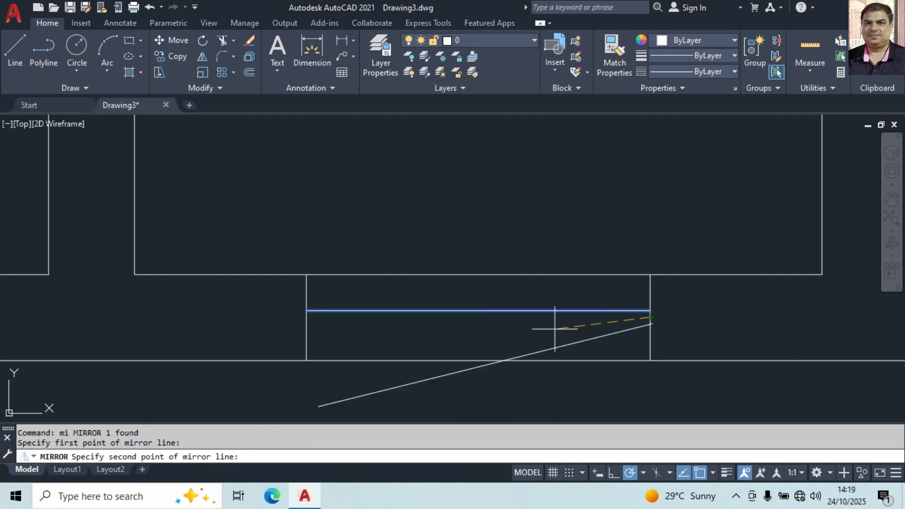
{"action": "left_click", "coordinate": [309, 312]}
{"action": "key", "text": "Return"}
Step: Draw a short horizontal line across the upper left room's outer wall at the middle of the room's height
{"action": "scroll", "coordinate": [551, 326], "scroll_direction": "down", "scroll_amount": 3}
{"action": "scroll", "coordinate": [551, 325], "scroll_direction": "down", "scroll_amount": 3}
{"action": "scroll", "coordinate": [542, 303], "scroll_direction": "up", "scroll_amount": 2}
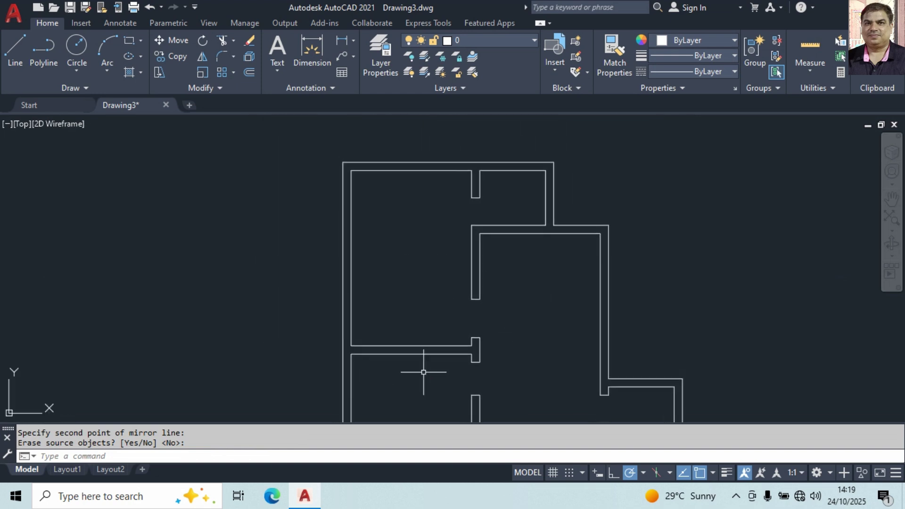
{"action": "scroll", "coordinate": [353, 230], "scroll_direction": "up", "scroll_amount": 2}
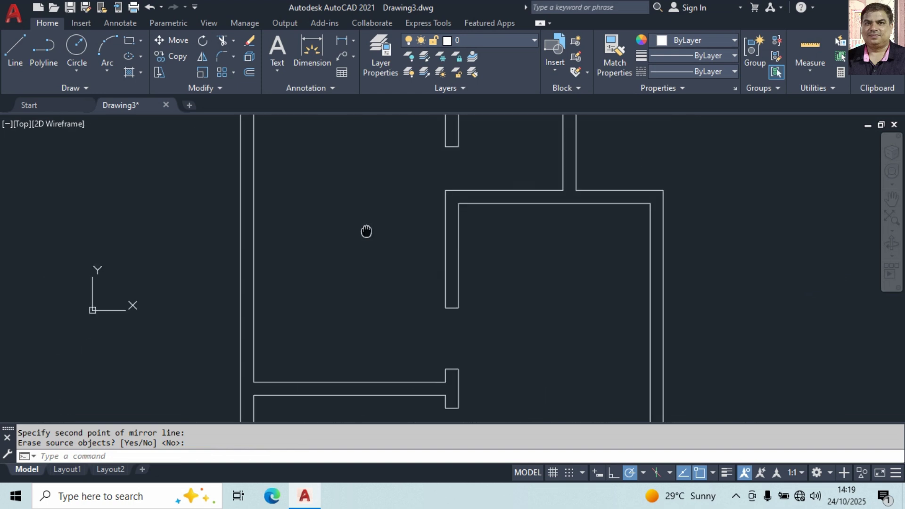
{"action": "middle_click_drag", "start_coordinate": [318, 210], "coordinate": [316, 359]}
{"action": "type", "text": "l"}
{"action": "key", "text": "Return"}
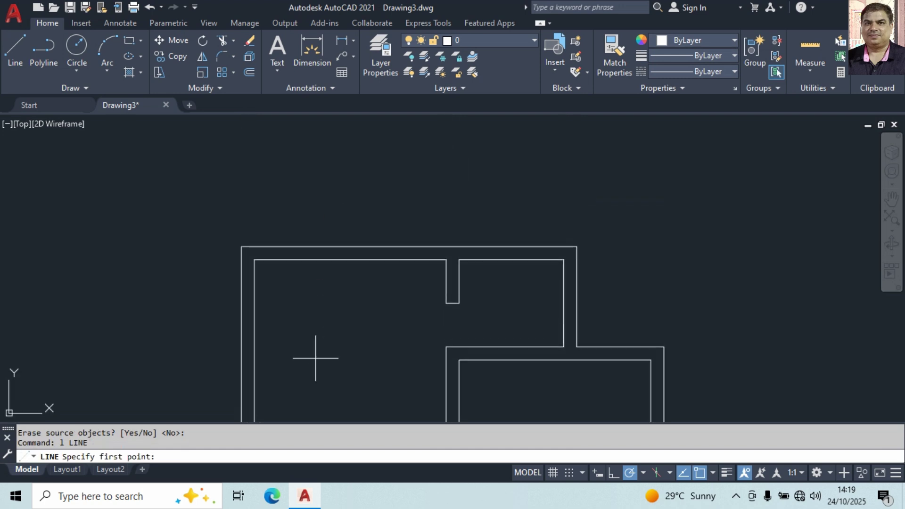
{"action": "middle_click_drag", "start_coordinate": [286, 318], "coordinate": [289, 220]}
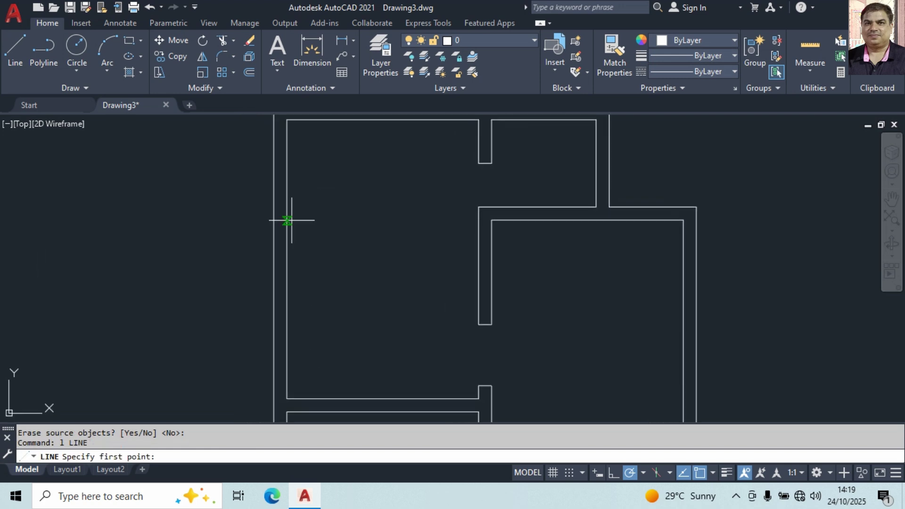
{"action": "left_click", "coordinate": [288, 259]}
{"action": "left_click", "coordinate": [274, 259]}
{"action": "key", "text": "Escape"}
Step: Offset the short horizontal line in the upper left room's outer wall 24 inches to both sides to mark the window
{"action": "type", "text": "o"}
{"action": "key", "text": "Return"}
{"action": "type", "text": "24"}
{"action": "key", "text": "Return"}
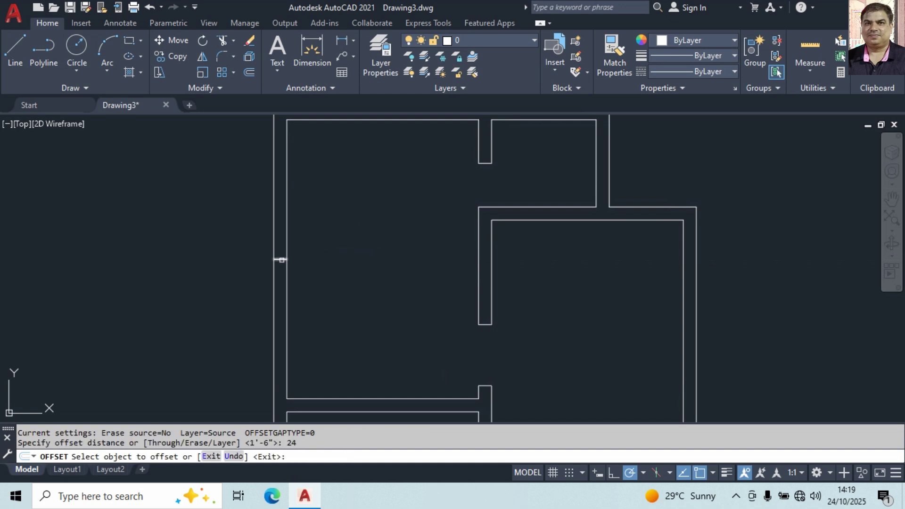
{"action": "left_click", "coordinate": [282, 260]}
{"action": "left_click", "coordinate": [282, 259]}
{"action": "left_click", "coordinate": [301, 266]}
{"action": "key", "text": "Escape"}
Step: Erase the middle construction line between the two window marks in the upper left room's outer wall
{"action": "left_click", "coordinate": [241, 247]}
{"action": "left_click", "coordinate": [344, 274]}
{"action": "type", "text": "e"}
{"action": "key", "text": "Return"}
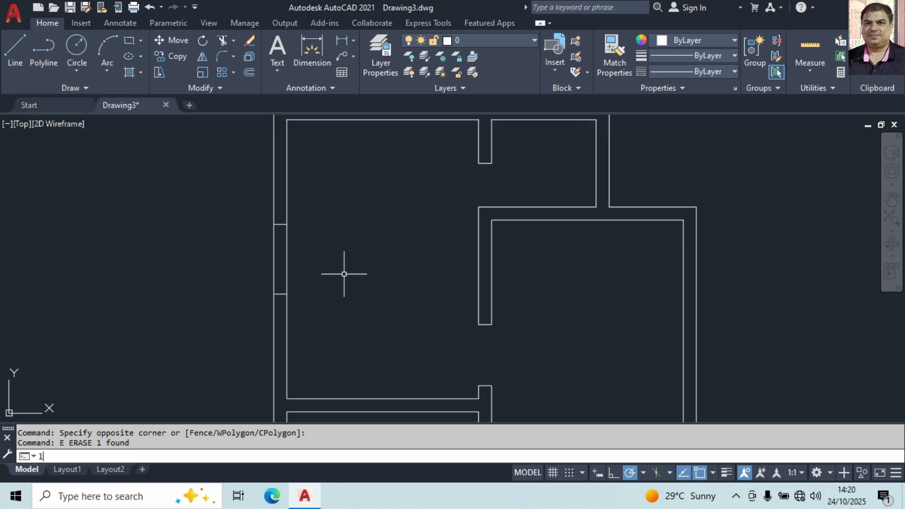
Step: Draw a vertical line between the midpoints of the two window marks in the upper left room's outer wall
{"action": "type", "text": "l"}
{"action": "key", "text": "Return"}
{"action": "left_click", "coordinate": [280, 226]}
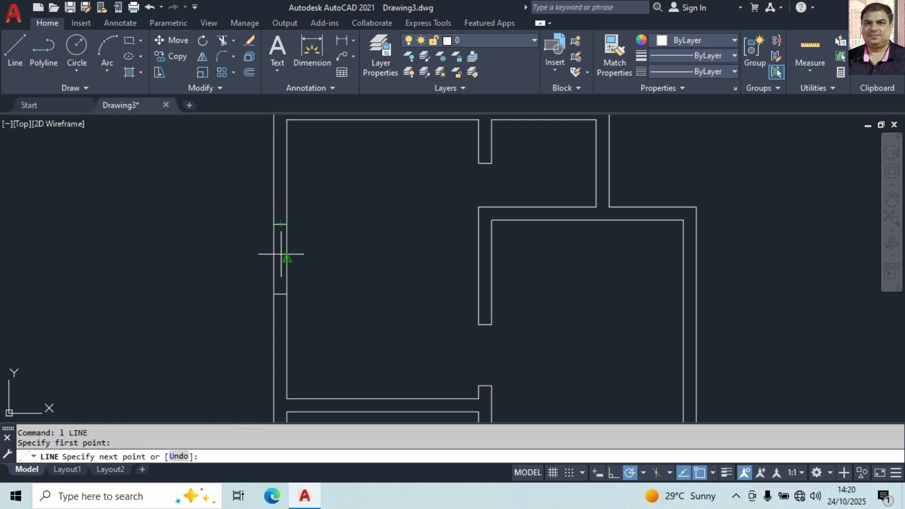
{"action": "left_click", "coordinate": [283, 296]}
{"action": "key", "text": "Return"}
Step: Draw a short horizontal line across the small upper room's right wall at the midpoint of its inner edge
{"action": "mouse_move", "coordinate": [541, 305]}
{"action": "middle_mouse_down"}
{"action": "mouse_move", "coordinate": [449, 327]}
{"action": "mouse_move", "coordinate": [446, 265]}
{"action": "mouse_move", "coordinate": [467, 260]}
{"action": "mouse_move", "coordinate": [469, 312]}
{"action": "middle_mouse_up"}
{"action": "scroll", "coordinate": [413, 272], "scroll_direction": "up", "scroll_amount": 4}
{"action": "type", "text": "l"}
{"action": "key", "text": "Return"}
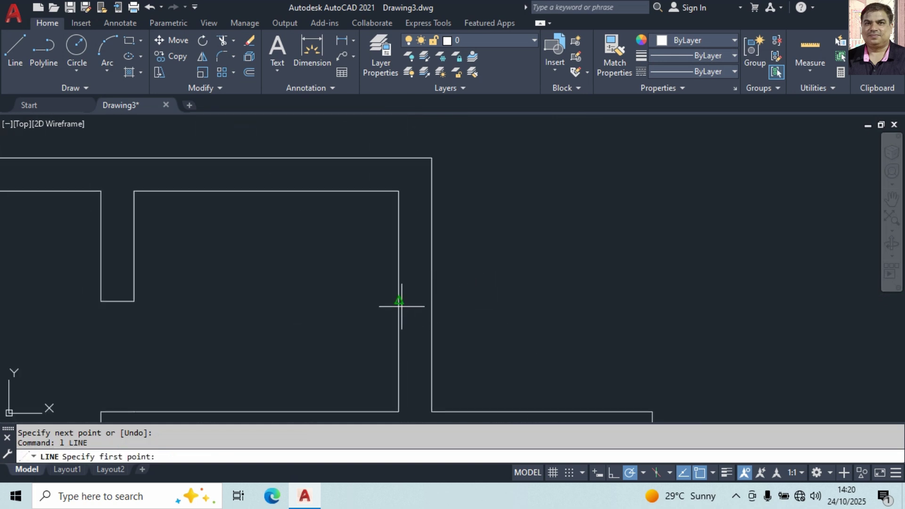
{"action": "left_click", "coordinate": [399, 302]}
{"action": "left_click", "coordinate": [431, 301]}
{"action": "key", "text": "Return"}
Step: Offset the short line in the small upper room's right wall 12 inches to both sides to mark the window
{"action": "type", "text": "o"}
{"action": "key", "text": "Return"}
{"action": "type", "text": "12"}
{"action": "key", "text": "Return"}
{"action": "left_click", "coordinate": [415, 302]}
{"action": "left_click", "coordinate": [415, 278]}
{"action": "left_click", "coordinate": [415, 302]}
{"action": "left_click", "coordinate": [421, 325]}
{"action": "key", "text": "Return"}
Step: Erase the middle construction line between the window marks in the small upper room's right wall
{"action": "left_click", "coordinate": [420, 301]}
{"action": "type", "text": "E"}
{"action": "key", "text": "Return"}
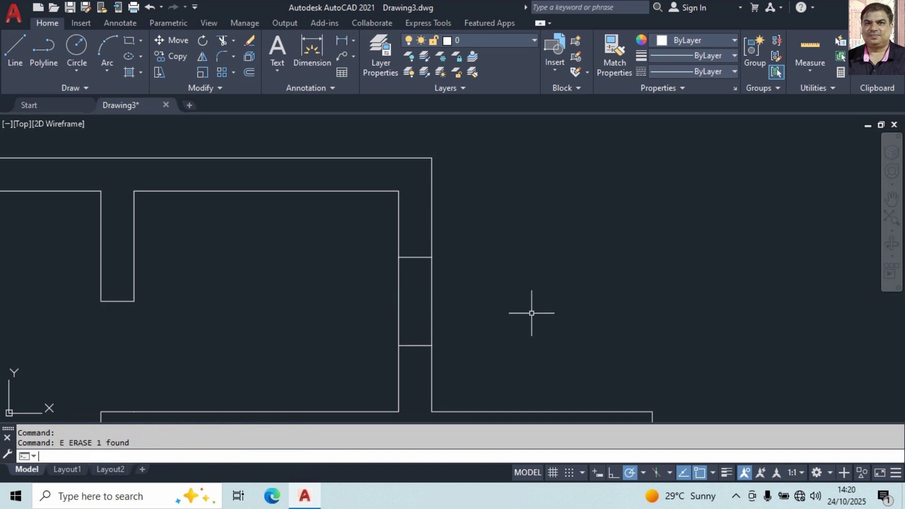
Step: Draw a vertical line between the midpoints of the two window marks in the small upper room's right wall
{"action": "type", "text": "l"}
{"action": "key", "text": "Return"}
{"action": "left_click", "coordinate": [416, 257]}
{"action": "left_click", "coordinate": [415, 346]}
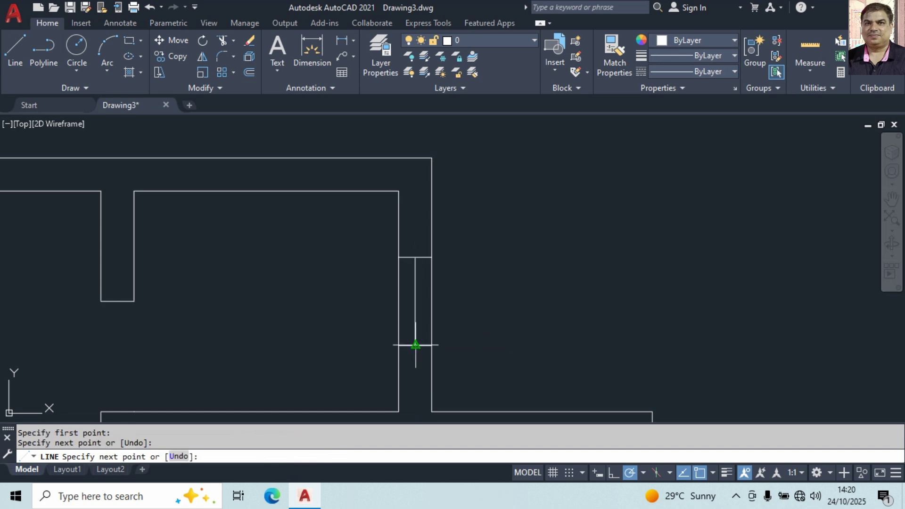
{"action": "key", "text": "Return"}
Step: Trim the wall edges between the two window marks in the small upper room's right wall
{"action": "type", "text": "t or"}
{"action": "key", "text": "Return"}
{"action": "left_click", "coordinate": [470, 215]}
{"action": "left_click", "coordinate": [407, 292]}
{"action": "left_click", "coordinate": [365, 307]}
{"action": "key", "text": "Return"}
{"action": "key", "text": "Escape"}
Step: Copy the small upper room's window centre line to just beside itself and onto the wall edges
{"action": "left_click", "coordinate": [427, 330]}
{"action": "left_click", "coordinate": [364, 303]}
{"action": "right_click", "coordinate": [363, 303]}
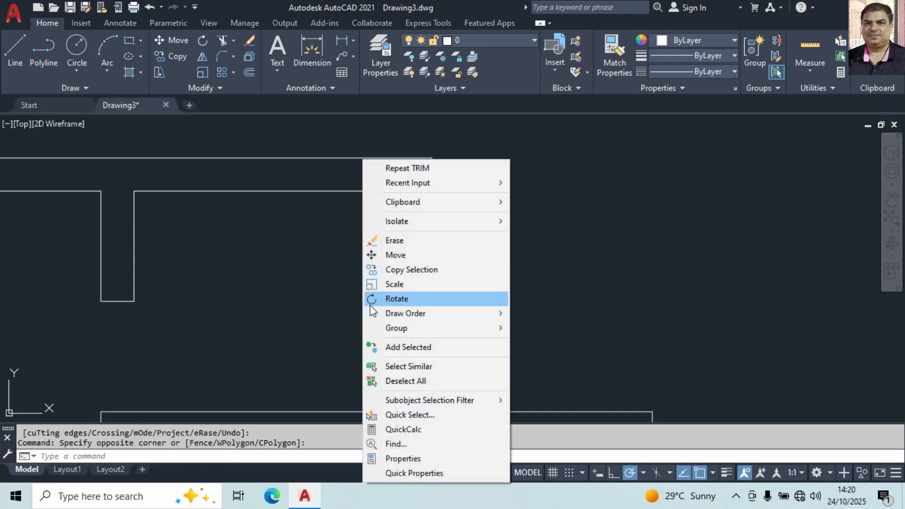
{"action": "left_click", "coordinate": [412, 269]}
{"action": "scroll", "coordinate": [419, 256], "scroll_direction": "up", "scroll_amount": 2}
{"action": "left_click", "coordinate": [401, 256]}
{"action": "left_click", "coordinate": [416, 256]}
{"action": "left_click", "coordinate": [442, 256]}
{"action": "key", "text": "Return"}
Step: Move the two inner window lines horizontally to the left so the pair sits centred in the small upper room's wall
{"action": "left_click", "coordinate": [430, 290]}
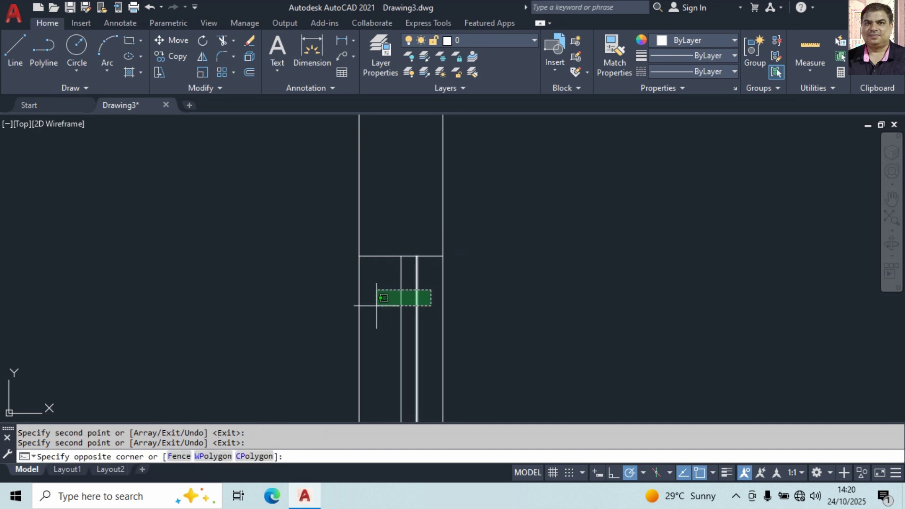
{"action": "left_click", "coordinate": [377, 303]}
{"action": "right_click", "coordinate": [499, 290]}
{"action": "left_click", "coordinate": [534, 277]}
{"action": "left_click", "coordinate": [560, 285]}
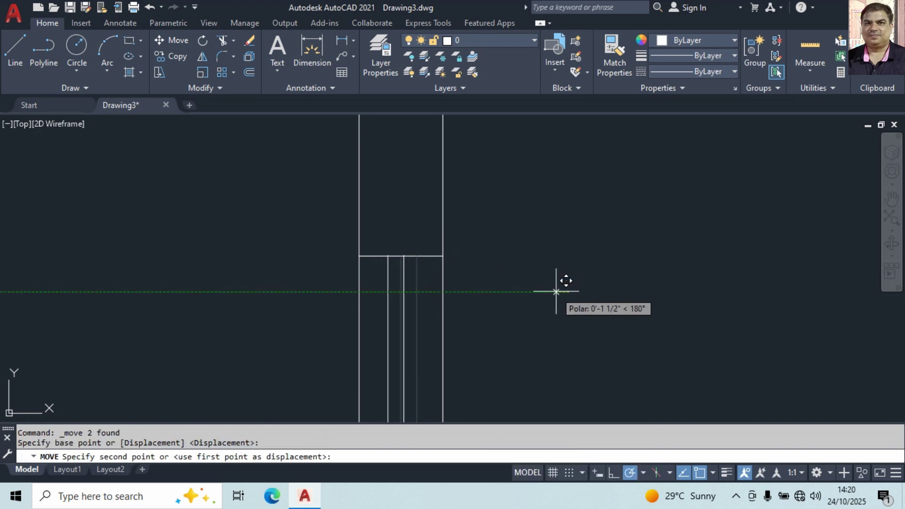
Step: Load all available linetypes into the drawing through the Linetype Manager
{"action": "scroll", "coordinate": [550, 300], "scroll_direction": "down", "scroll_amount": 5}
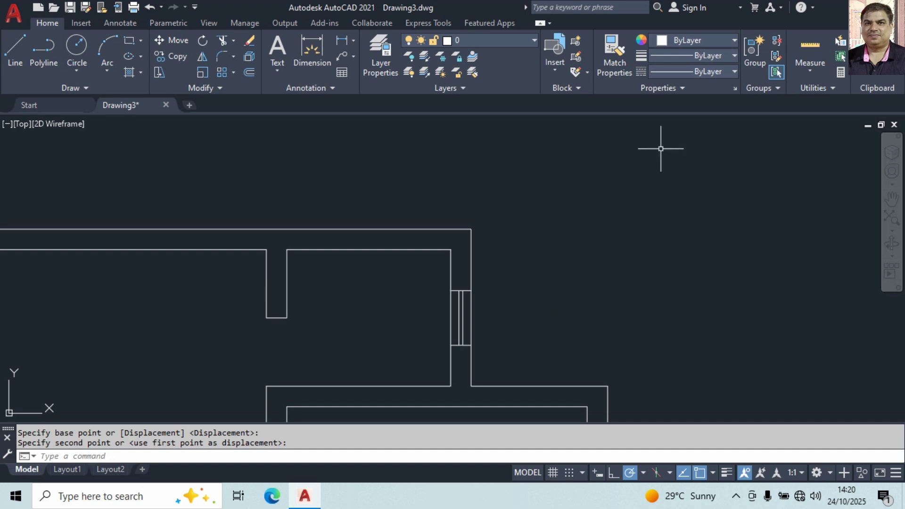
{"action": "left_click", "coordinate": [692, 72]}
{"action": "left_click", "coordinate": [702, 136]}
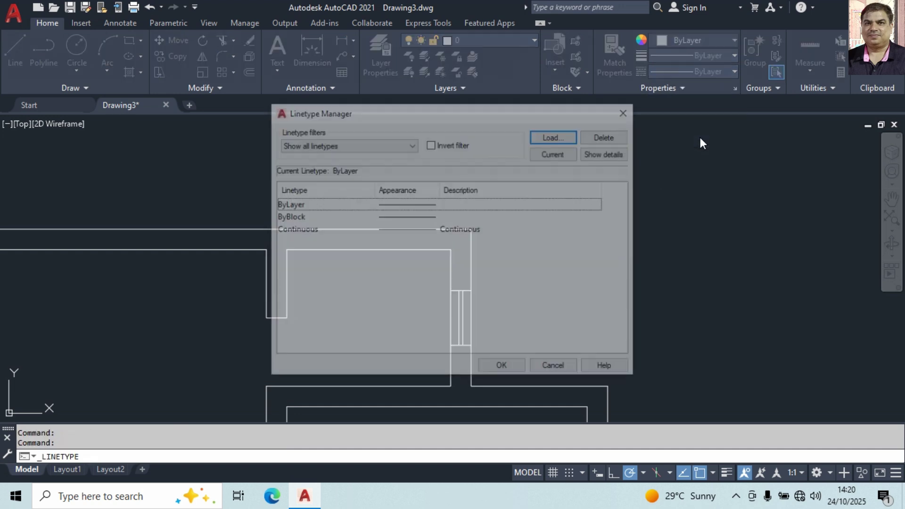
{"action": "left_click", "coordinate": [553, 137]}
{"action": "right_click", "coordinate": [442, 247]}
{"action": "left_click", "coordinate": [478, 254]}
{"action": "left_click", "coordinate": [393, 333]}
{"action": "left_click", "coordinate": [503, 368]}
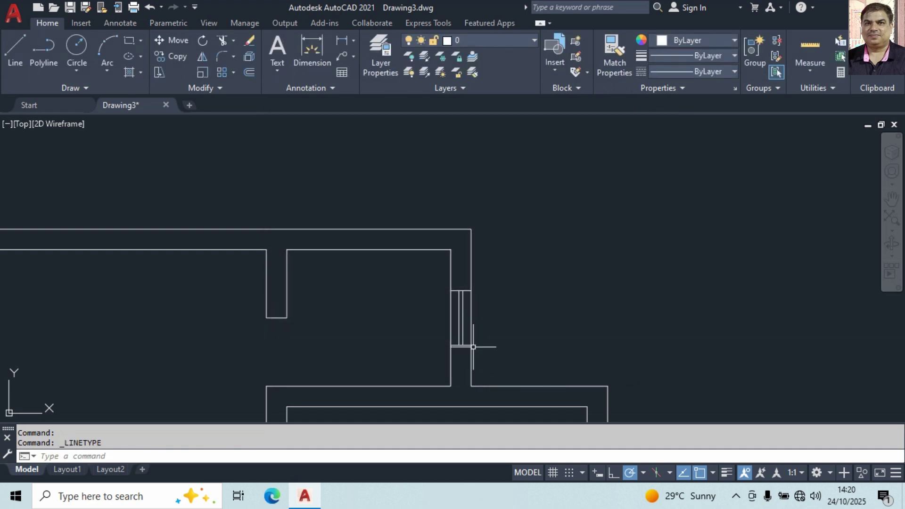
Step: Assign the DASHED linetype to all lines of the window in the small upper room's right wall
{"action": "left_click", "coordinate": [429, 279]}
{"action": "left_click", "coordinate": [533, 375]}
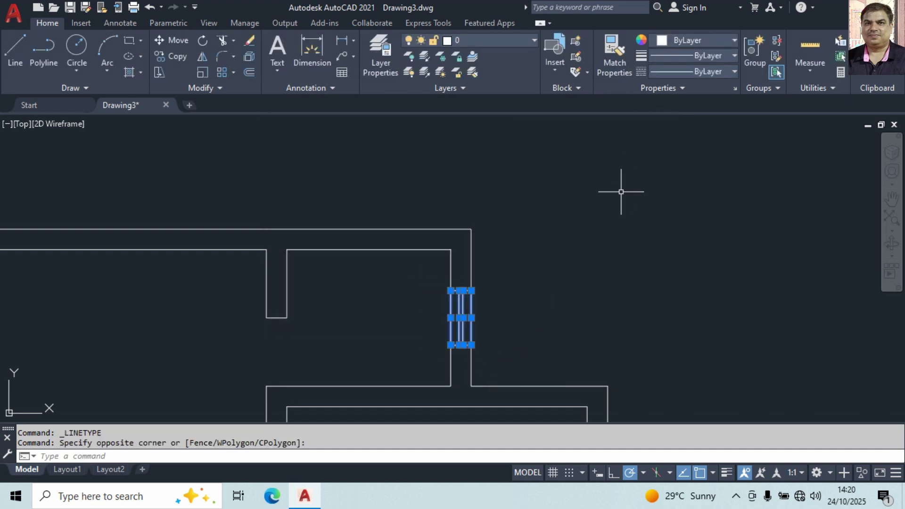
{"action": "left_click", "coordinate": [682, 72]}
{"action": "scroll", "coordinate": [694, 183], "scroll_direction": "down", "scroll_amount": 5}
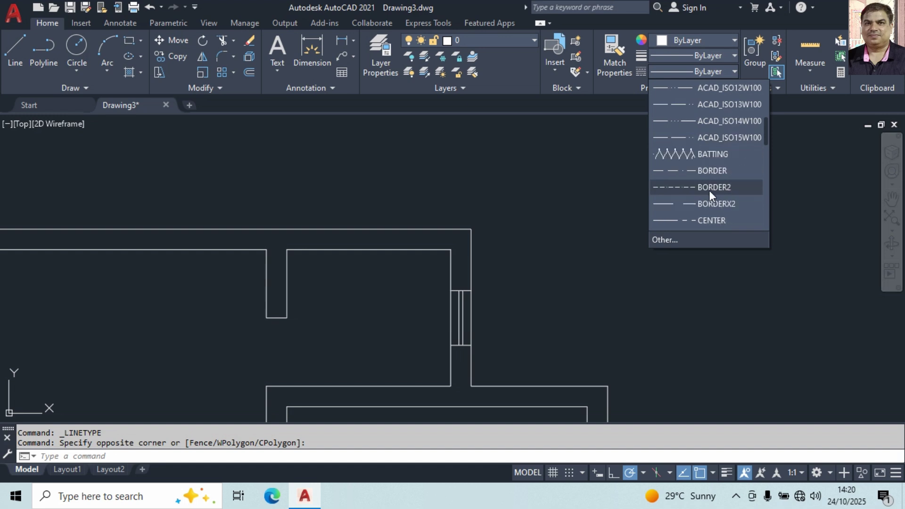
{"action": "scroll", "coordinate": [709, 190], "scroll_direction": "down", "scroll_amount": 2}
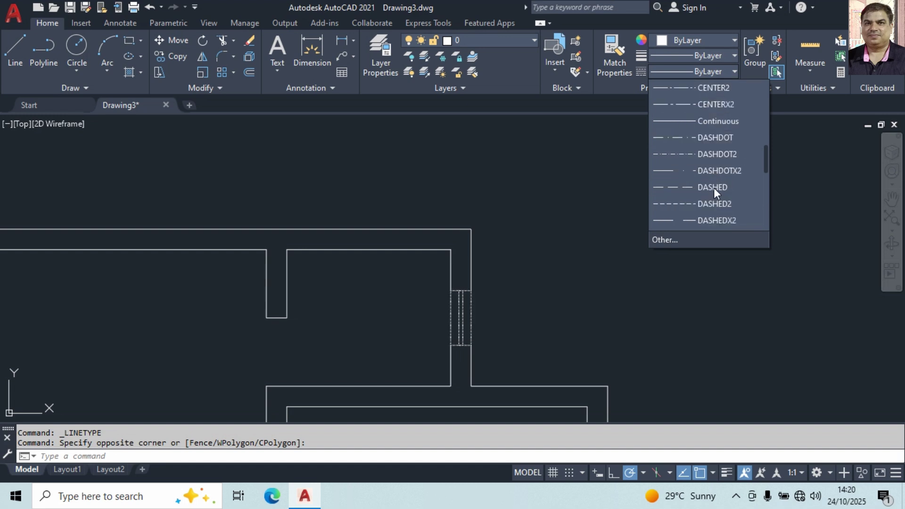
{"action": "left_click", "coordinate": [714, 188]}
{"action": "key", "text": "Escape"}
{"action": "scroll", "coordinate": [444, 327], "scroll_direction": "up", "scroll_amount": 4}
{"action": "scroll", "coordinate": [518, 277], "scroll_direction": "down", "scroll_amount": 4}
{"action": "scroll", "coordinate": [457, 259], "scroll_direction": "up", "scroll_amount": 1}
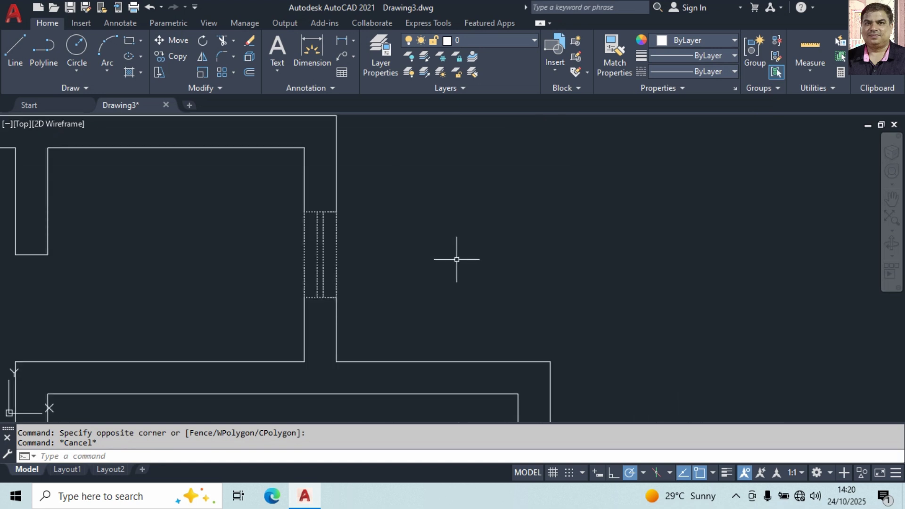
Step: Try a global linetype scale factor of 5 and set the final factor to 10
{"action": "type", "text": "lts"}
{"action": "key", "text": "Return"}
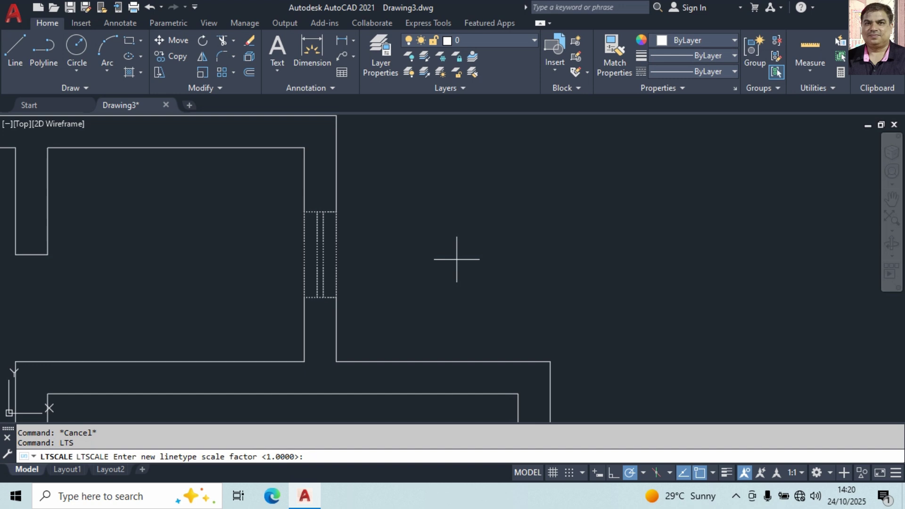
{"action": "key", "text": "Return"}
{"action": "key", "text": "Return"}
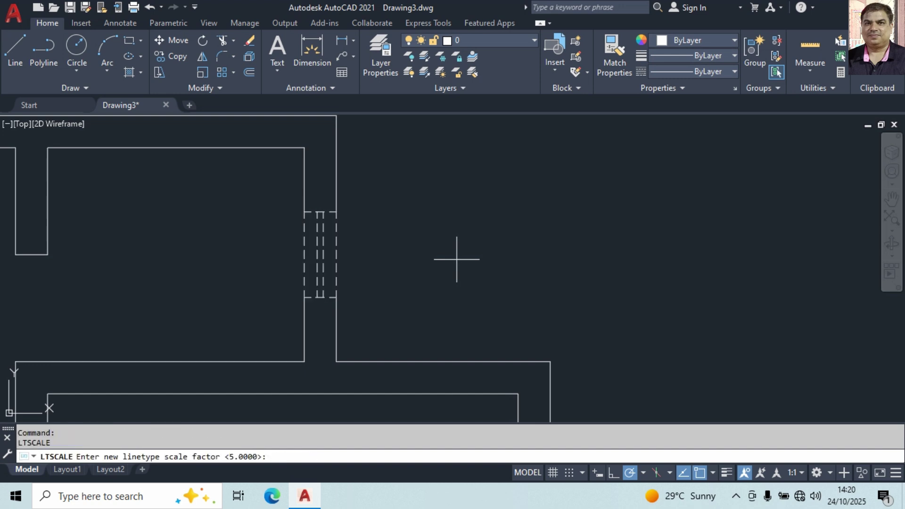
{"action": "type", "text": "10"}
{"action": "key", "text": "Return"}
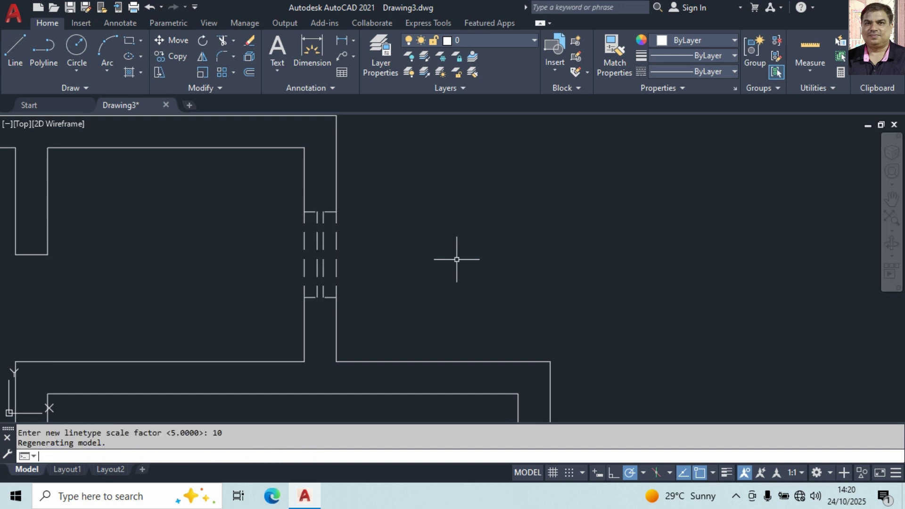
Step: Add single-line text BED ROOM with 11'X16' beneath it in the upper left room, with height 6 and rotation 0
{"action": "scroll", "coordinate": [457, 260], "scroll_direction": "down", "scroll_amount": 3}
{"action": "scroll", "coordinate": [521, 205], "scroll_direction": "down", "scroll_amount": 1}
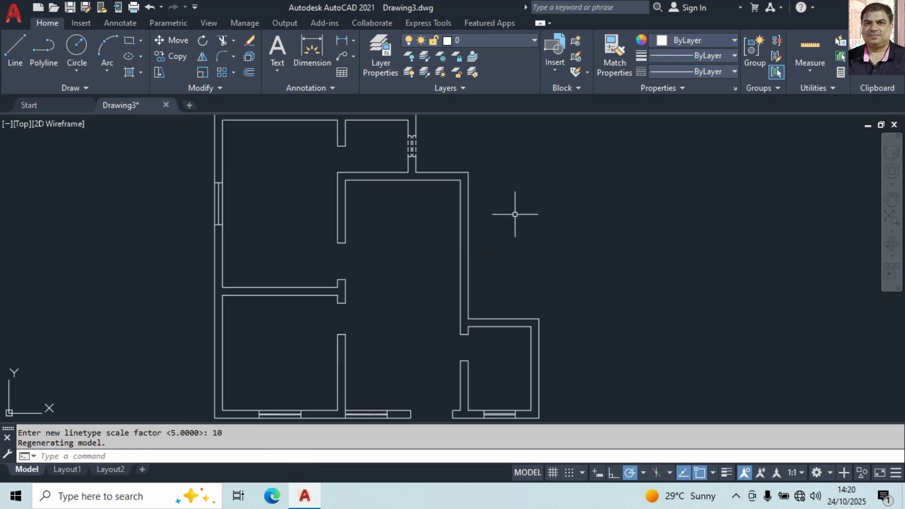
{"action": "middle_click_drag", "start_coordinate": [521, 204], "coordinate": [734, 311]}
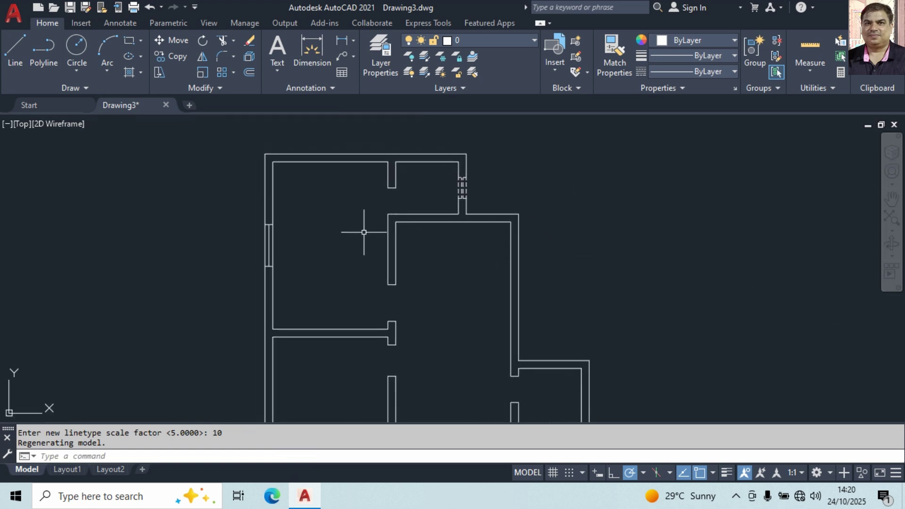
{"action": "type", "text": "dt"}
{"action": "key", "text": "Return"}
{"action": "scroll", "coordinate": [309, 219], "scroll_direction": "up", "scroll_amount": 2}
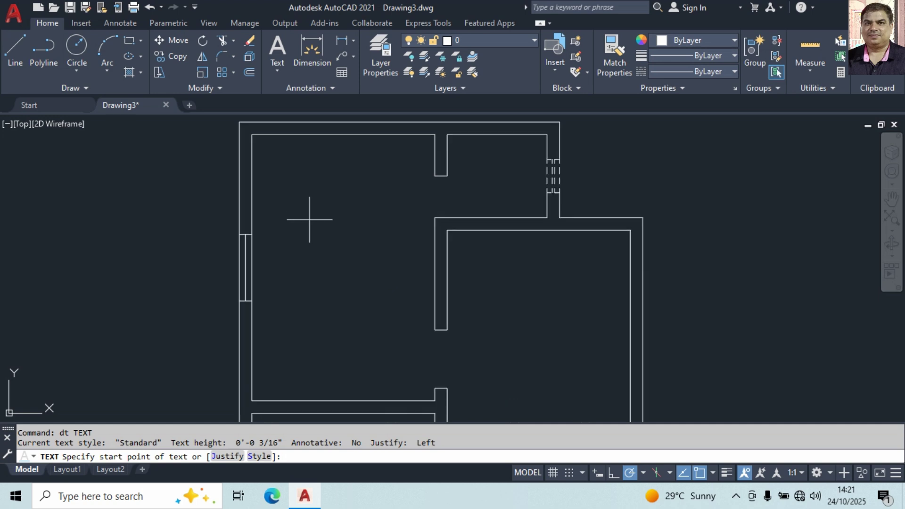
{"action": "left_click", "coordinate": [298, 230]}
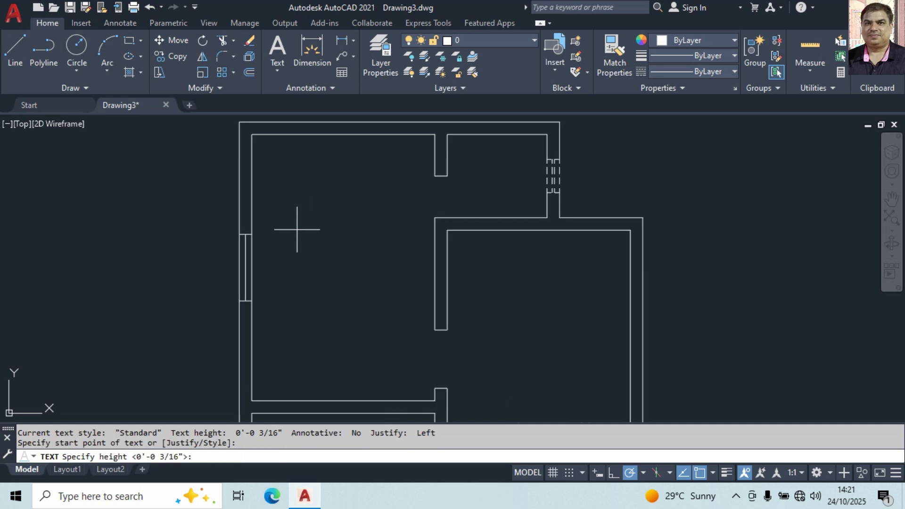
{"action": "key", "text": "Return"}
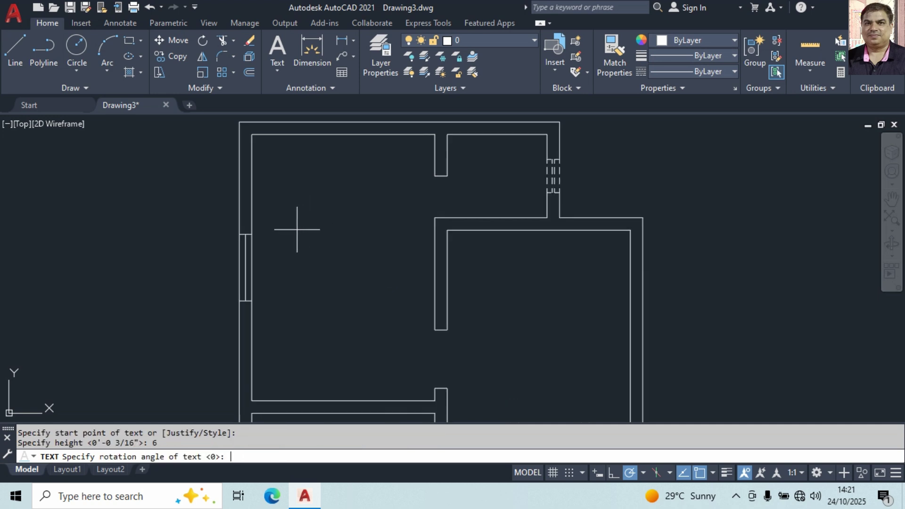
{"action": "key", "text": "Return"}
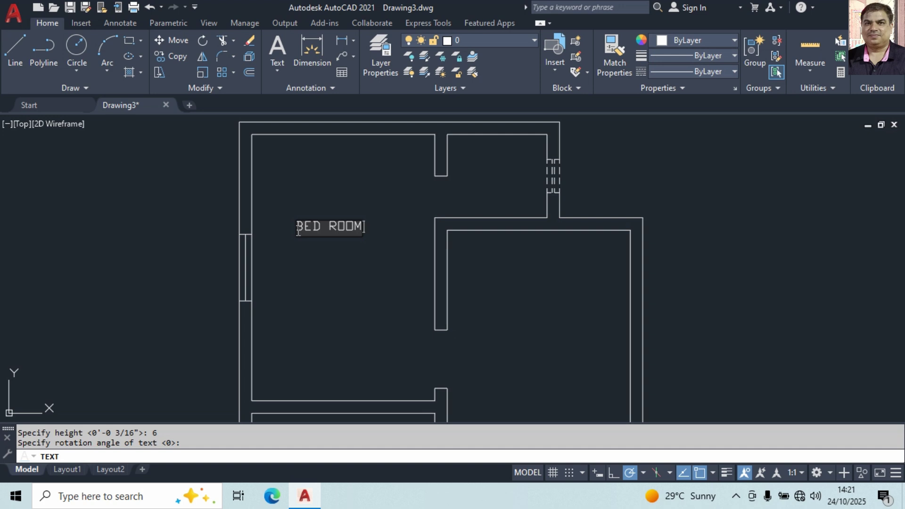
{"action": "type", "text": "BED ROOM"}
{"action": "key", "text": "Return"}
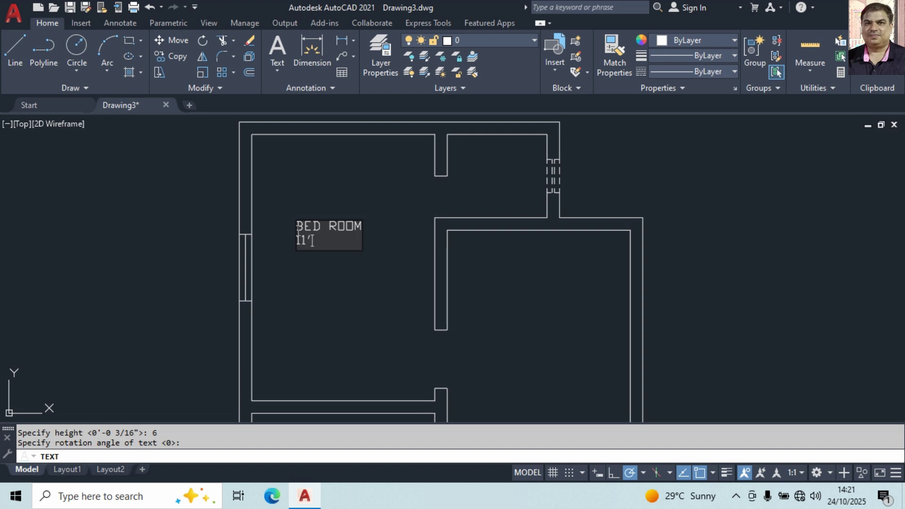
{"action": "type", "text": "11'X16'"}
{"action": "key", "text": "Return"}
{"action": "key", "text": "Return"}
Step: Move the 11'X16' text horizontally to centre it beneath BED ROOM in the upper left room
{"action": "scroll", "coordinate": [308, 223], "scroll_direction": "up", "scroll_amount": 4}
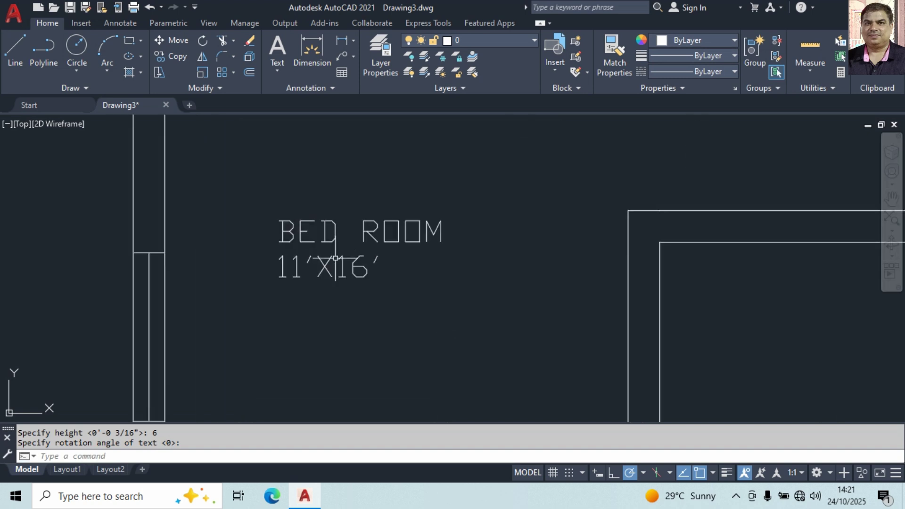
{"action": "left_click", "coordinate": [336, 259]}
{"action": "right_click", "coordinate": [315, 264]}
{"action": "left_click", "coordinate": [344, 253]}
{"action": "left_click", "coordinate": [347, 315]}
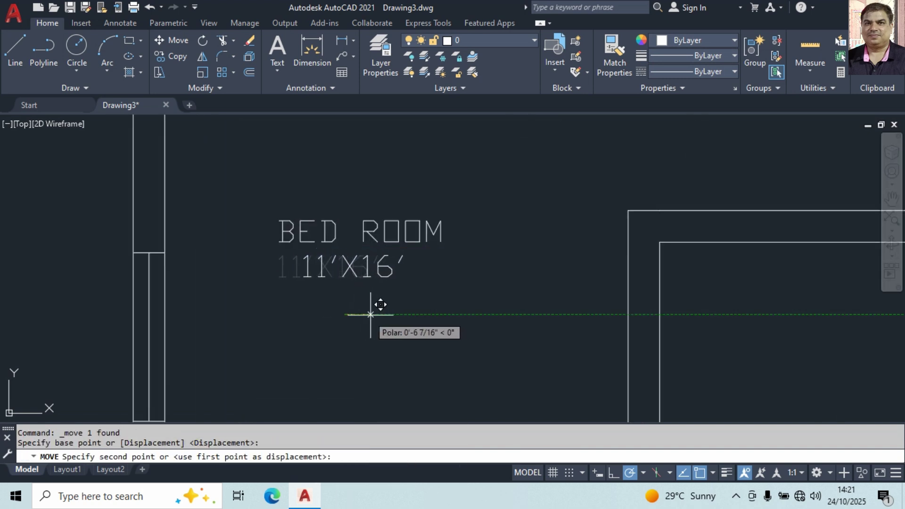
{"action": "left_click", "coordinate": [376, 315]}
Step: Copy the BED ROOM and 11'X16' label into the lower left room, the large middle room, the lower right room and the small upper room
{"action": "left_click", "coordinate": [426, 319]}
{"action": "left_click", "coordinate": [335, 181]}
{"action": "right_click", "coordinate": [334, 179]}
{"action": "left_click", "coordinate": [383, 289]}
{"action": "left_click", "coordinate": [309, 276]}
{"action": "scroll", "coordinate": [359, 283], "scroll_direction": "down", "scroll_amount": 5}
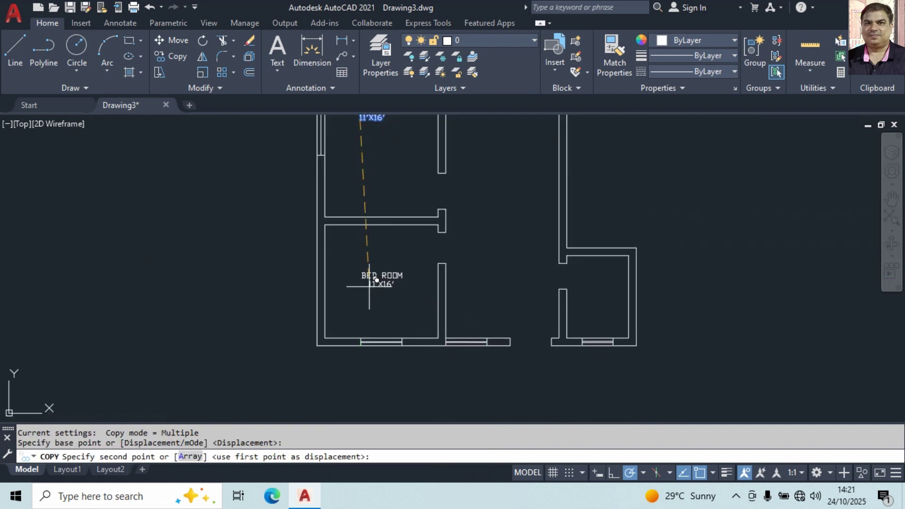
{"action": "left_click", "coordinate": [361, 286]}
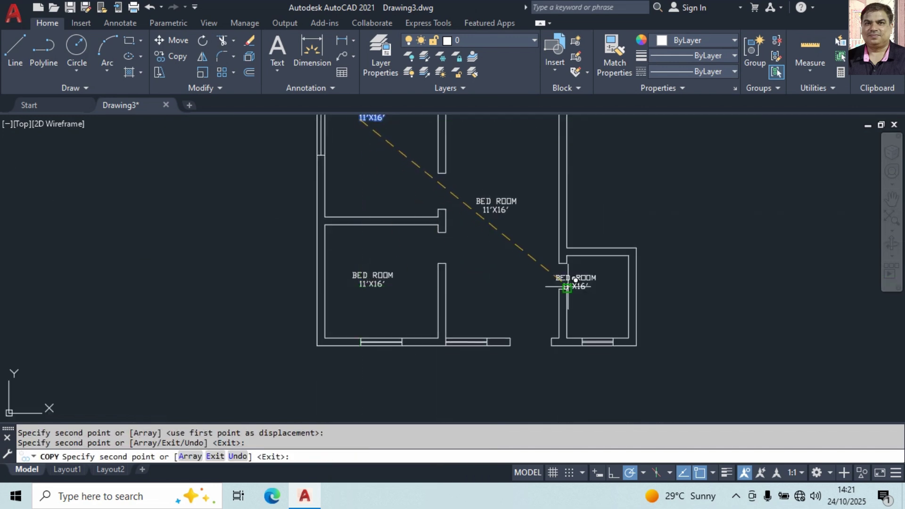
{"action": "left_click", "coordinate": [585, 302]}
{"action": "middle_click_drag", "start_coordinate": [490, 208], "coordinate": [514, 369]}
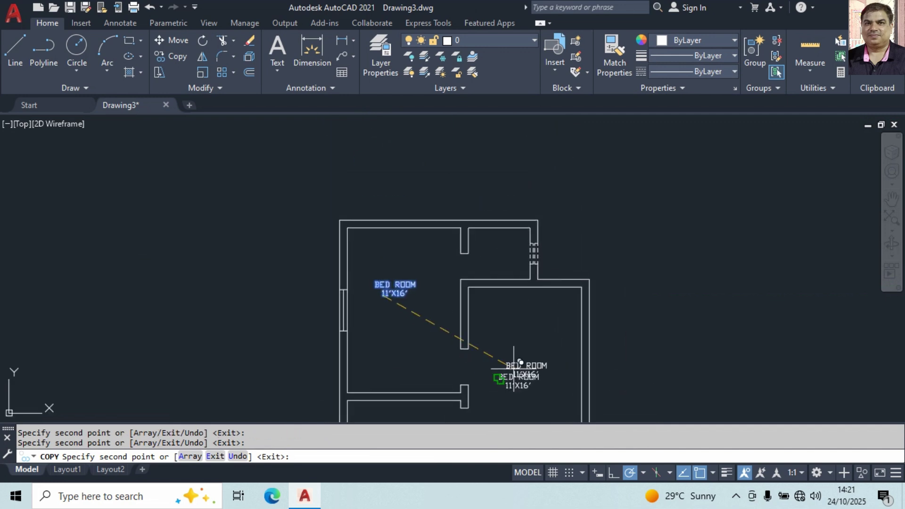
{"action": "left_click", "coordinate": [491, 251]}
{"action": "key", "text": "Return"}
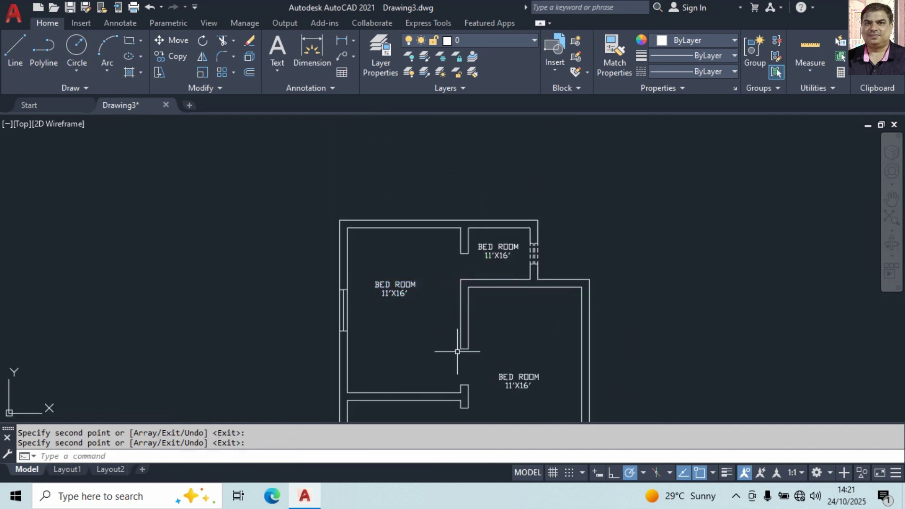
Step: Change the lower left room's label to KITCHEN and edit the second number of its size text
{"action": "middle_click_drag", "start_coordinate": [461, 347], "coordinate": [410, 289]}
{"action": "scroll", "coordinate": [410, 288], "scroll_direction": "up", "scroll_amount": 5}
{"action": "left_click", "coordinate": [412, 284]}
{"action": "left_click", "coordinate": [411, 280]}
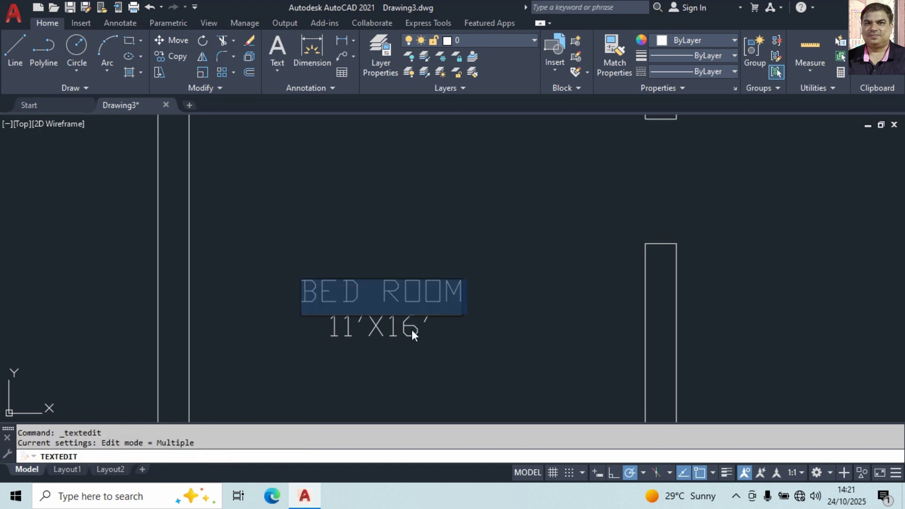
{"action": "type", "text": "KIT"}
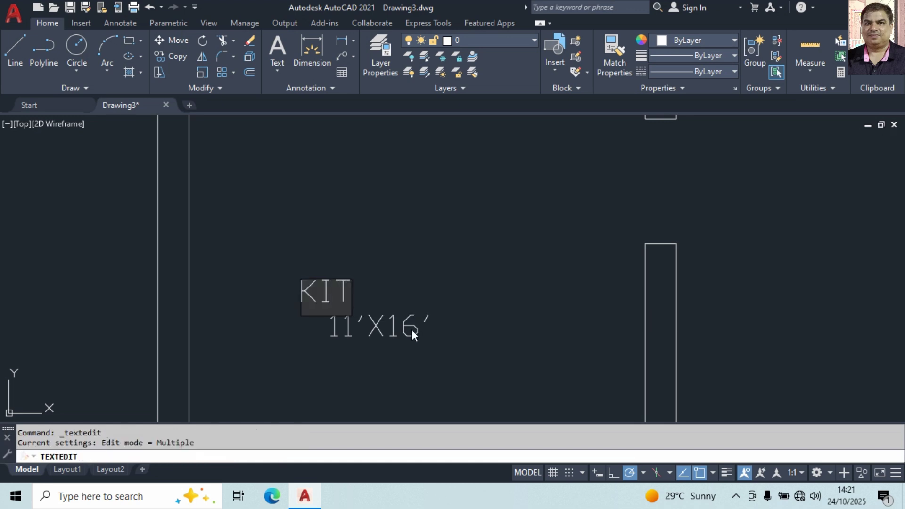
{"action": "type", "text": "CHEN"}
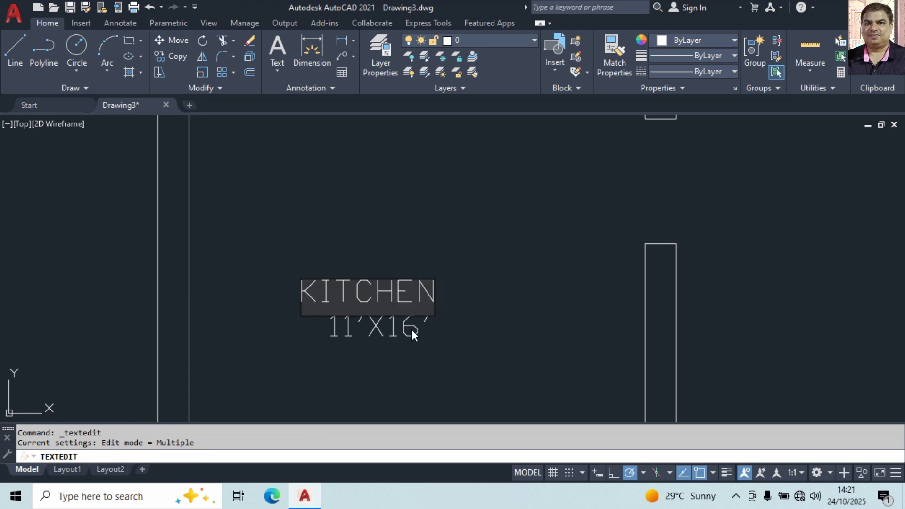
{"action": "key", "text": "Return"}
{"action": "left_click", "coordinate": [412, 330]}
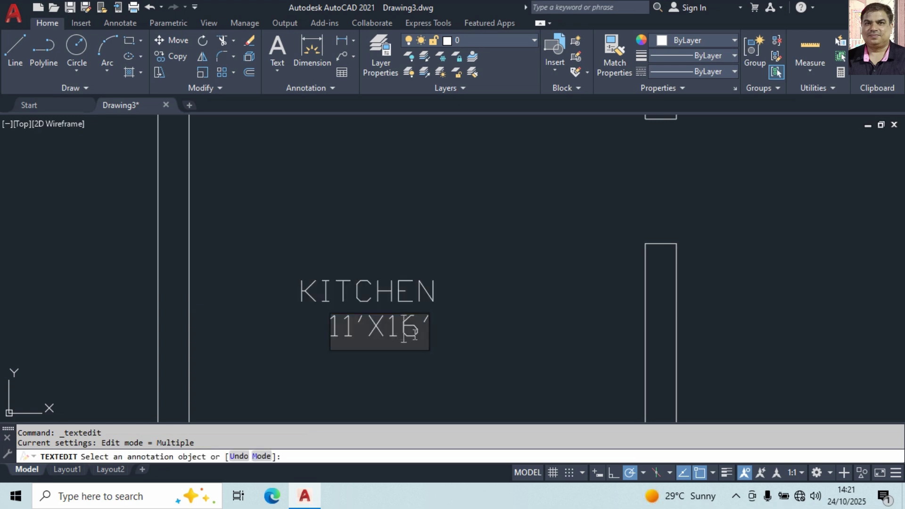
{"action": "type", "text": "1"}
{"action": "key", "text": "Return"}
Step: Change the large middle room's label to HALL and its size text to 11'X22'
{"action": "scroll", "coordinate": [560, 284], "scroll_direction": "down", "scroll_amount": 2}
{"action": "middle_click_drag", "start_coordinate": [560, 285], "coordinate": [340, 395]}
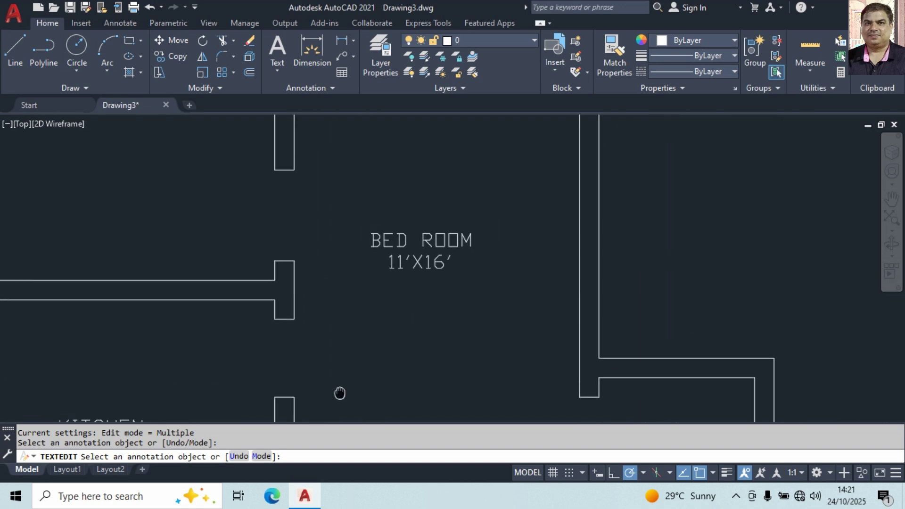
{"action": "scroll", "coordinate": [418, 253], "scroll_direction": "up", "scroll_amount": 3}
{"action": "left_click", "coordinate": [426, 265]}
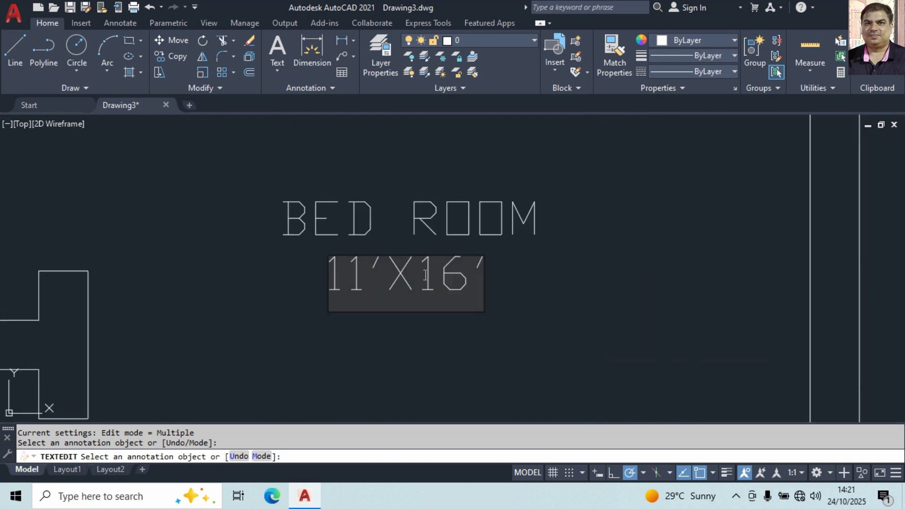
{"action": "type", "text": "22"}
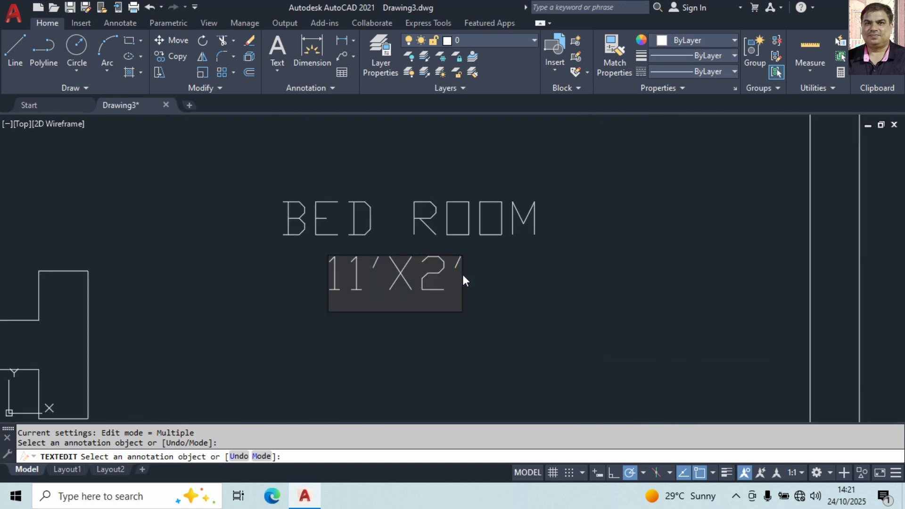
{"action": "key", "text": "Return"}
{"action": "key", "text": "Escape"}
{"action": "double_click", "coordinate": [447, 228]}
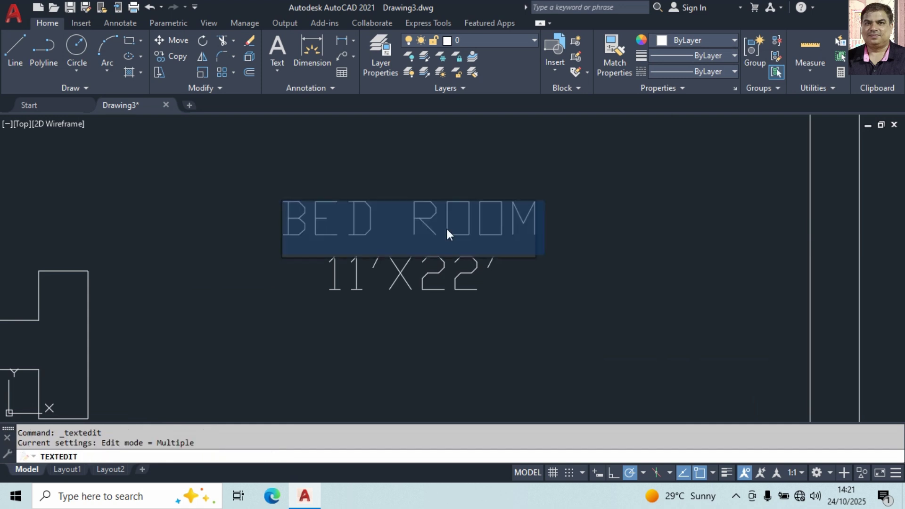
{"action": "type", "text": "HALL"}
{"action": "key", "text": "Return"}
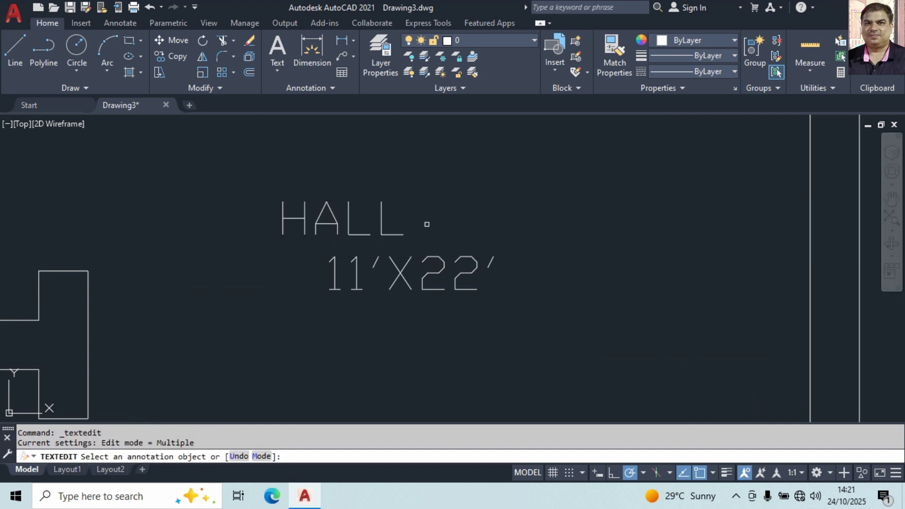
{"action": "key", "text": "Escape"}
Step: Copy the HALL text horizontally to centre it above 11'X22' and erase the original
{"action": "left_click", "coordinate": [364, 219]}
{"action": "left_click", "coordinate": [321, 255]}
{"action": "right_click", "coordinate": [322, 255]}
{"action": "left_click", "coordinate": [371, 270]}
{"action": "left_click", "coordinate": [375, 349]}
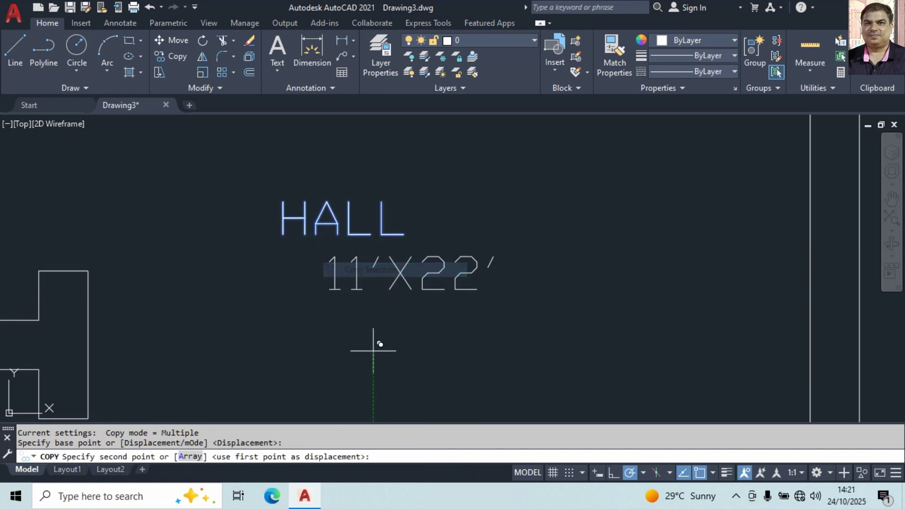
{"action": "scroll", "coordinate": [446, 350], "scroll_direction": "down", "scroll_amount": 3}
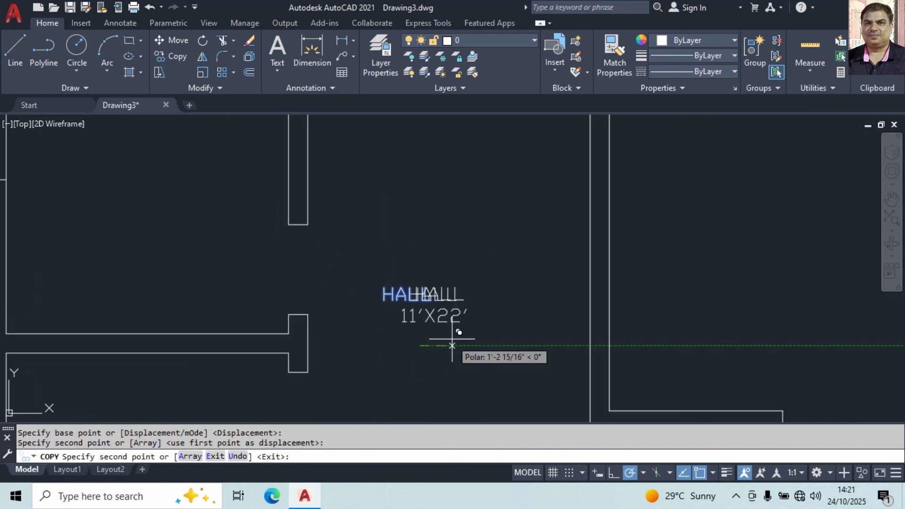
{"action": "left_click", "coordinate": [446, 350]}
{"action": "key", "text": "Return"}
{"action": "type", "text": "e"}
{"action": "key", "text": "Return"}
Step: Change the lower right room's label to PUJA ROOM and its size text to 6'X8'
{"action": "scroll", "coordinate": [485, 247], "scroll_direction": "down", "scroll_amount": 3}
{"action": "scroll", "coordinate": [493, 259], "scroll_direction": "up", "scroll_amount": 6}
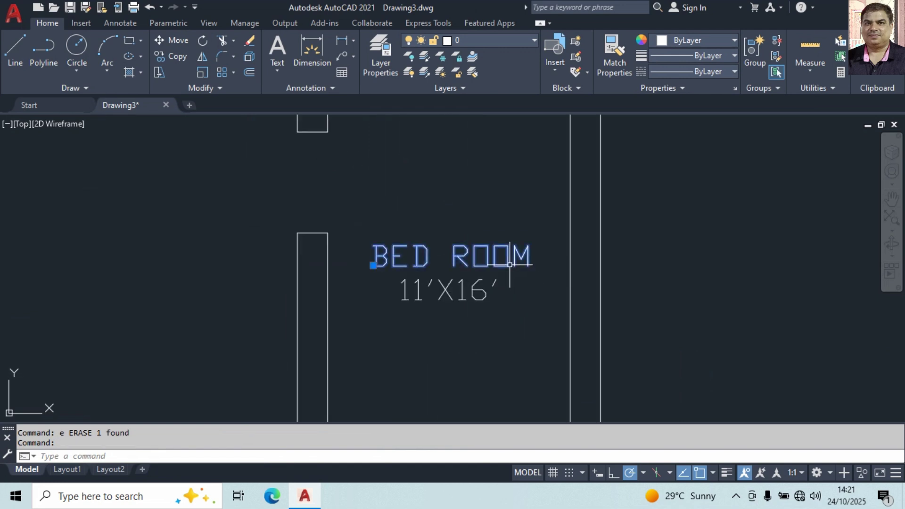
{"action": "double_click", "coordinate": [441, 264]}
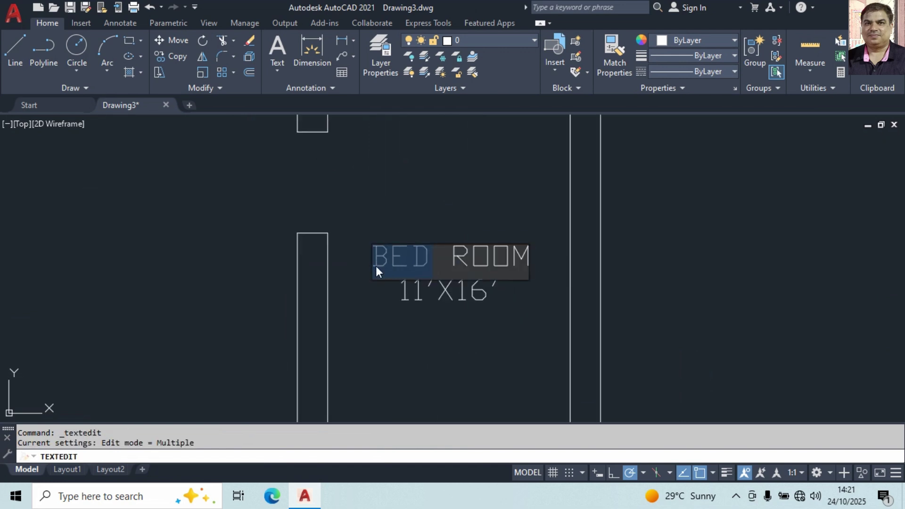
{"action": "type", "text": "PUJA"}
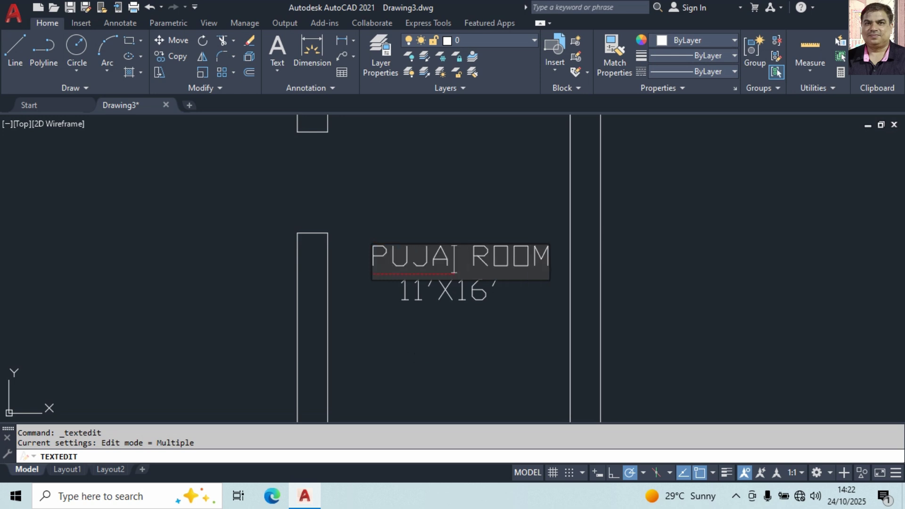
{"action": "left_click", "coordinate": [456, 296]}
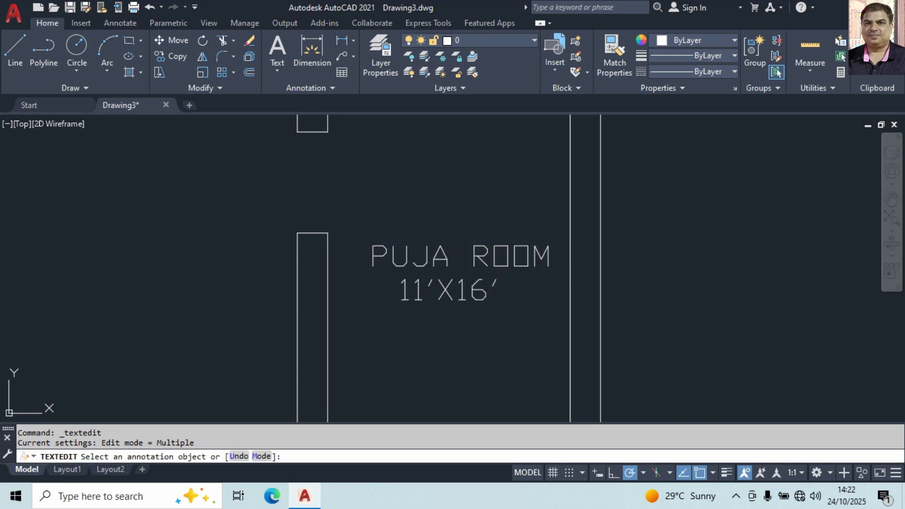
{"action": "left_click", "coordinate": [461, 293]}
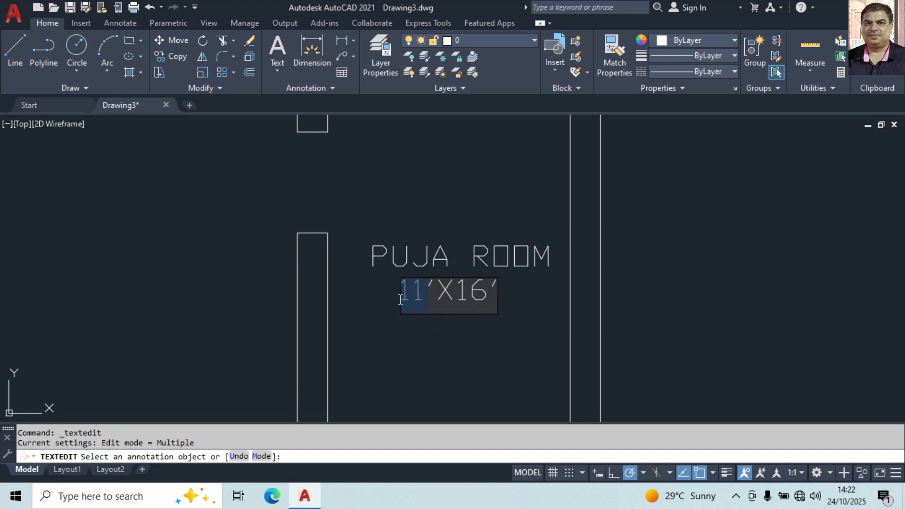
{"action": "type", "text": "6"}
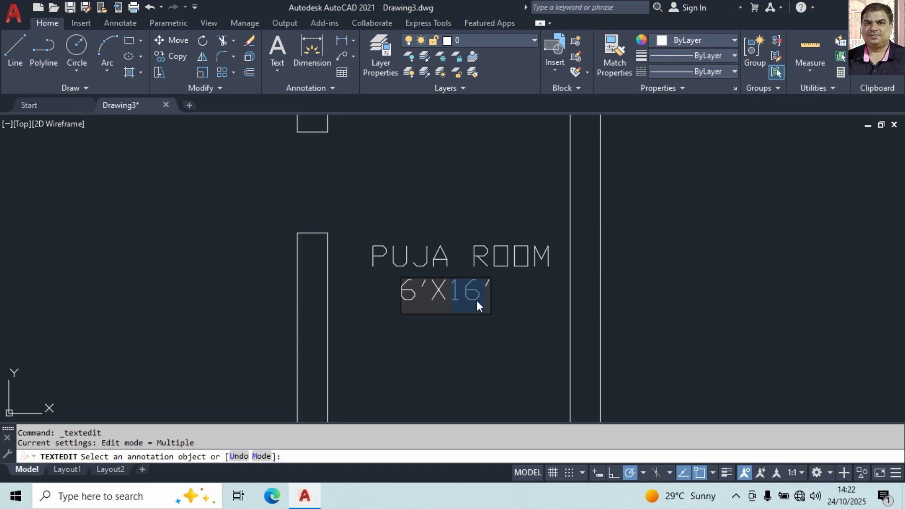
{"action": "left_click", "coordinate": [496, 369]}
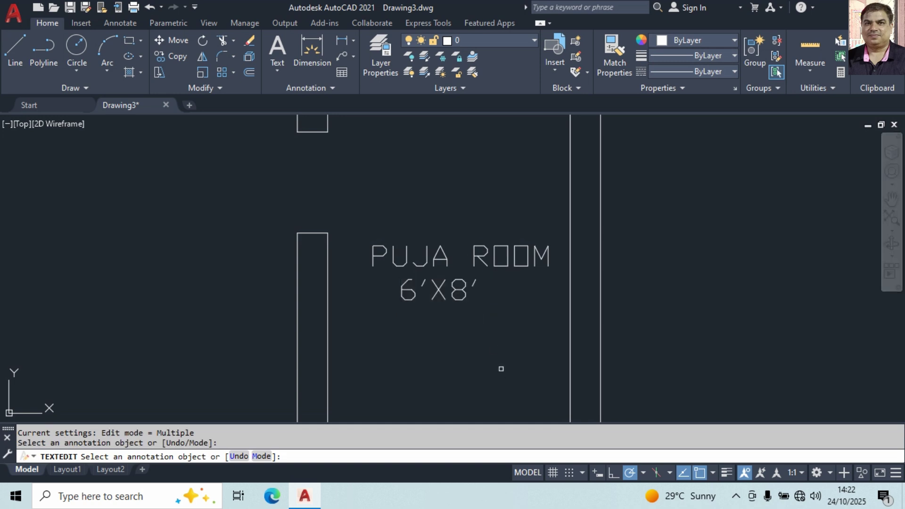
{"action": "key", "text": "Return"}
Step: Check the puja room's inner width and length with the quick measure tool
{"action": "left_click", "coordinate": [812, 52]}
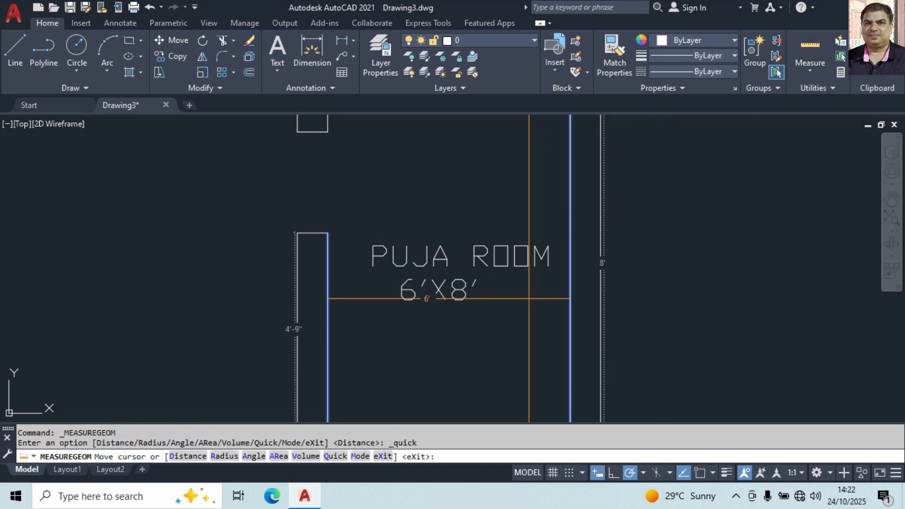
{"action": "scroll", "coordinate": [530, 301], "scroll_direction": "down", "scroll_amount": 2}
{"action": "scroll", "coordinate": [513, 320], "scroll_direction": "up", "scroll_amount": 2}
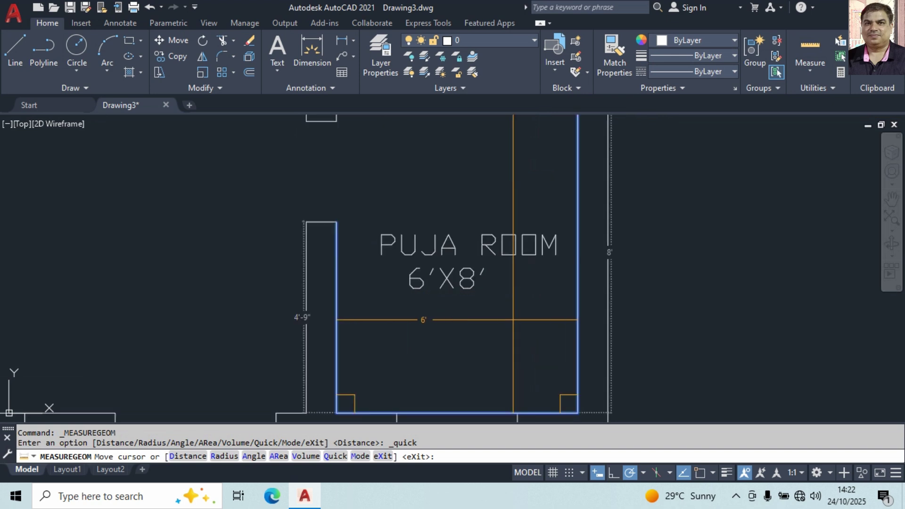
{"action": "scroll", "coordinate": [514, 319], "scroll_direction": "down", "scroll_amount": 2}
{"action": "key", "text": "Escape"}
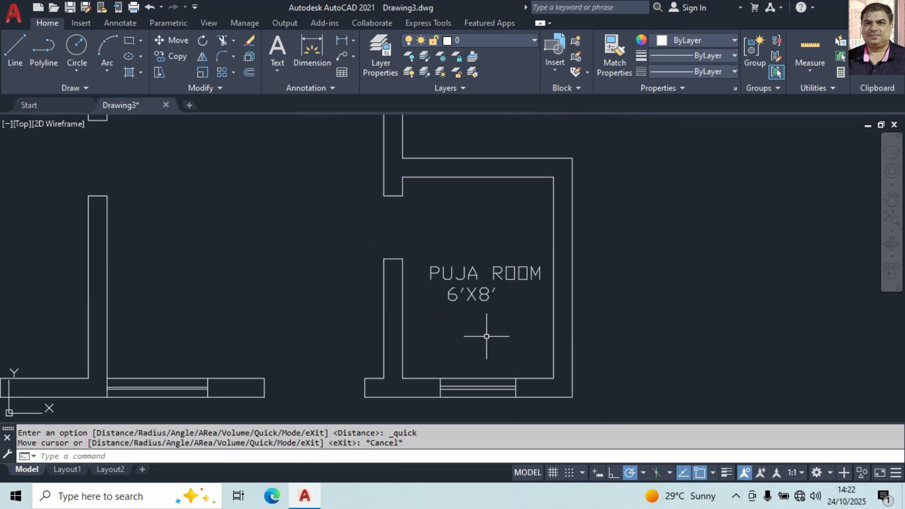
Step: Replace the BED ROOM text in the small upper room with TOILET/BATH
{"action": "scroll", "coordinate": [485, 334], "scroll_direction": "down", "scroll_amount": 2}
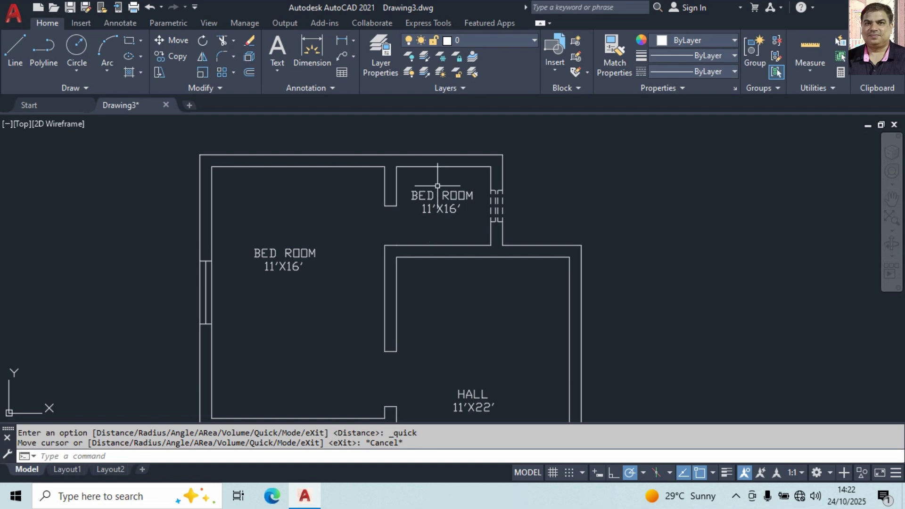
{"action": "scroll", "coordinate": [437, 174], "scroll_direction": "up", "scroll_amount": 4}
{"action": "double_click", "coordinate": [427, 224]}
{"action": "left_click_drag", "start_coordinate": [429, 228], "coordinate": [375, 233]}
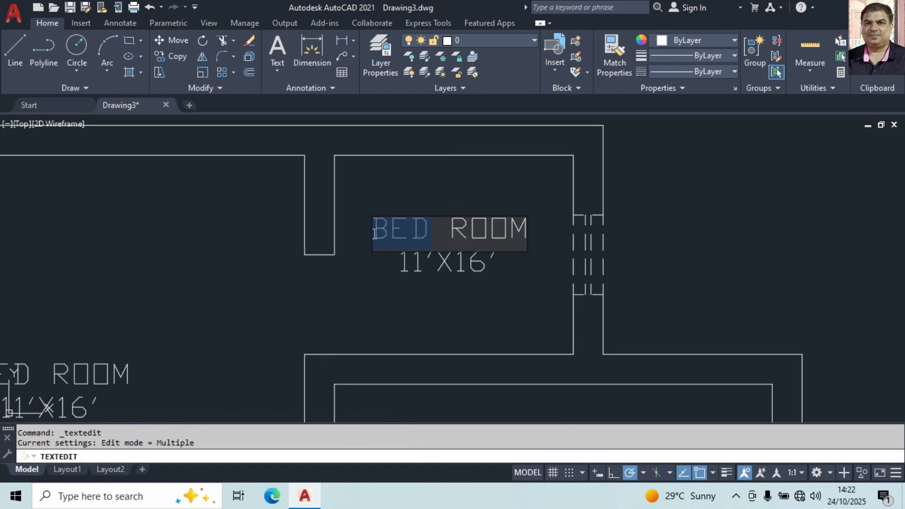
{"action": "key", "text": "Delete"}
{"action": "key", "text": "Delete"}
{"action": "key", "text": "Delete"}
{"action": "key", "text": "Delete"}
{"action": "key", "text": "Delete"}
{"action": "key", "text": "Delete"}
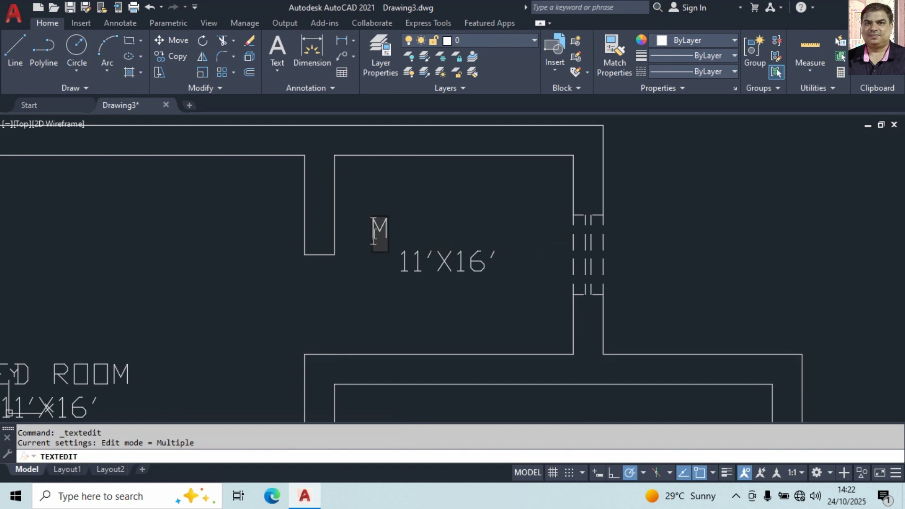
{"action": "type", "text": "TOILET"}
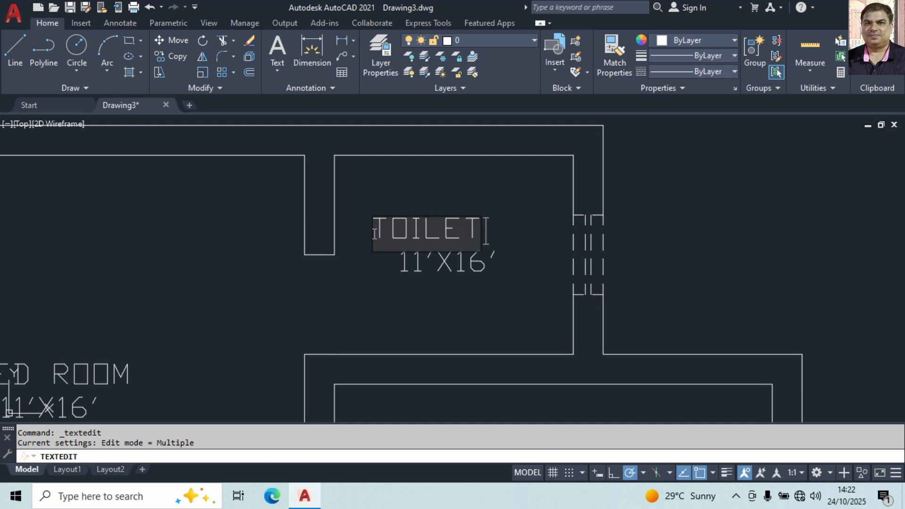
{"action": "type", "text": "/BATH"}
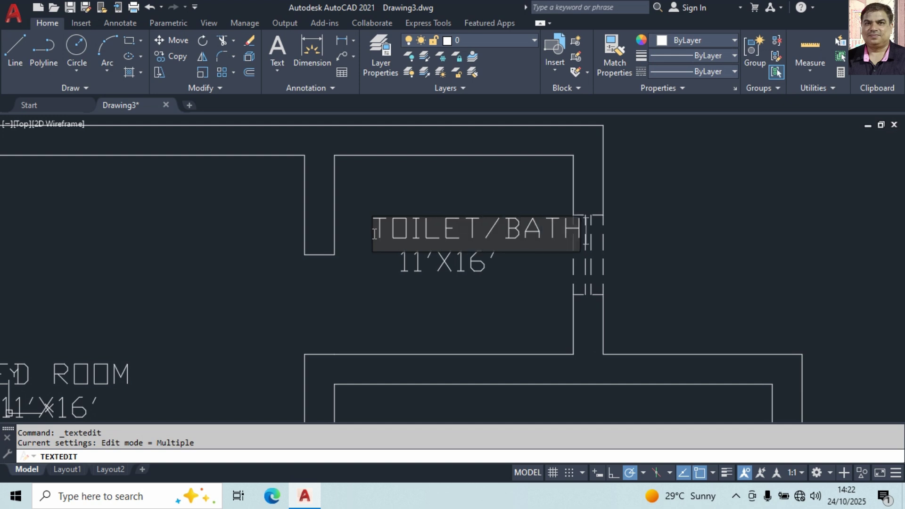
{"action": "left_click", "coordinate": [398, 300]}
{"action": "key", "text": "Escape"}
Step: Move the TOILET/BATH text horizontally to the left so it sits inside the room, clear of the dashed window
{"action": "left_click", "coordinate": [475, 227]}
{"action": "right_click", "coordinate": [468, 200]}
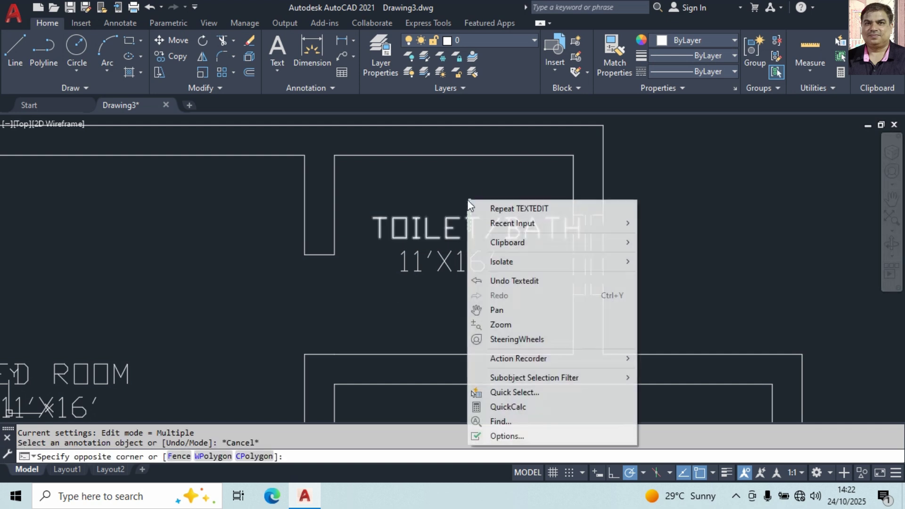
{"action": "left_click", "coordinate": [419, 188]}
{"action": "right_click", "coordinate": [397, 188]}
{"action": "left_click", "coordinate": [438, 253]}
{"action": "left_click", "coordinate": [475, 310]}
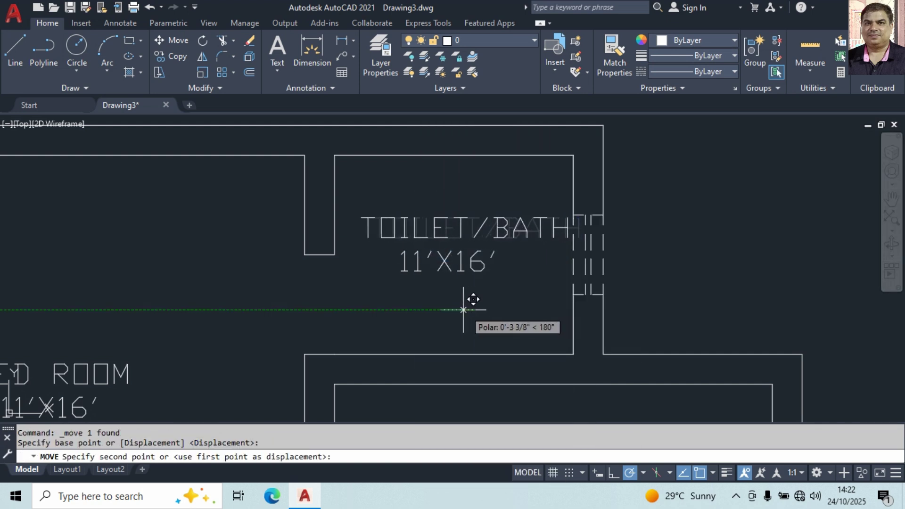
{"action": "left_click", "coordinate": [458, 310]}
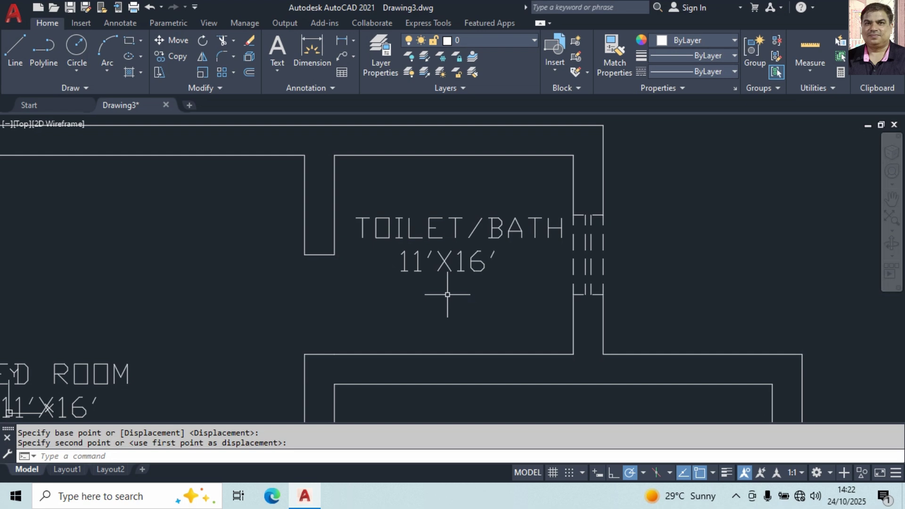
Step: Measure the toilet/bath's inner width and length with the quick measure tool, checking the length again with the Distance command
{"action": "left_click", "coordinate": [810, 47]}
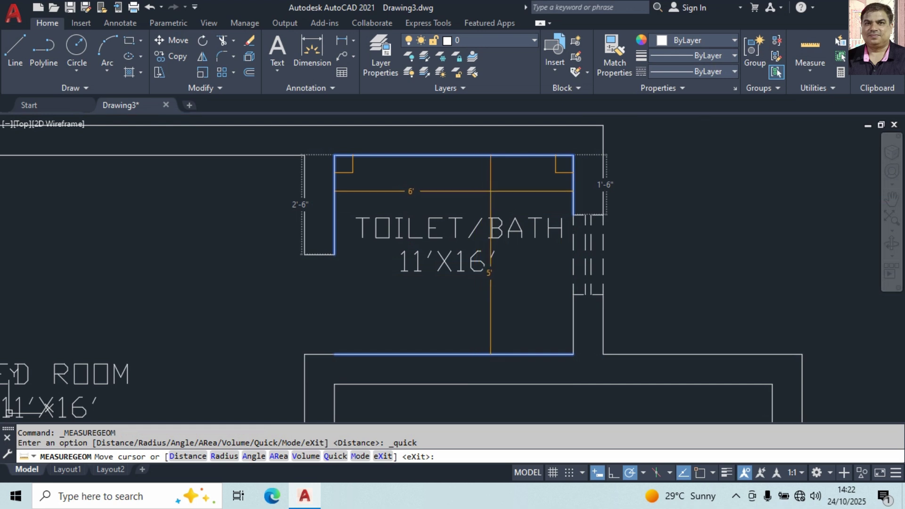
{"action": "scroll", "coordinate": [495, 191], "scroll_direction": "up", "scroll_amount": 2}
{"action": "scroll", "coordinate": [502, 198], "scroll_direction": "down", "scroll_amount": 2}
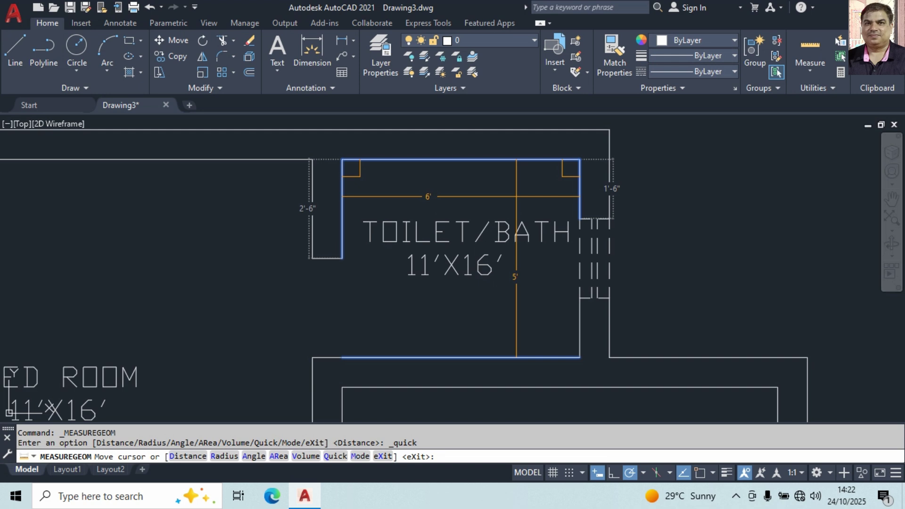
{"action": "key", "text": "Return"}
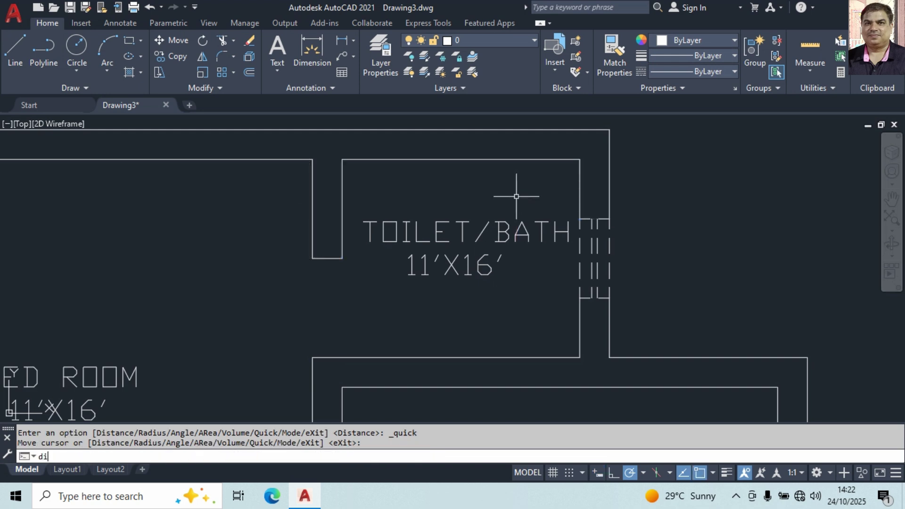
{"action": "type", "text": "di"}
{"action": "key", "text": "Return"}
{"action": "left_click", "coordinate": [421, 160]}
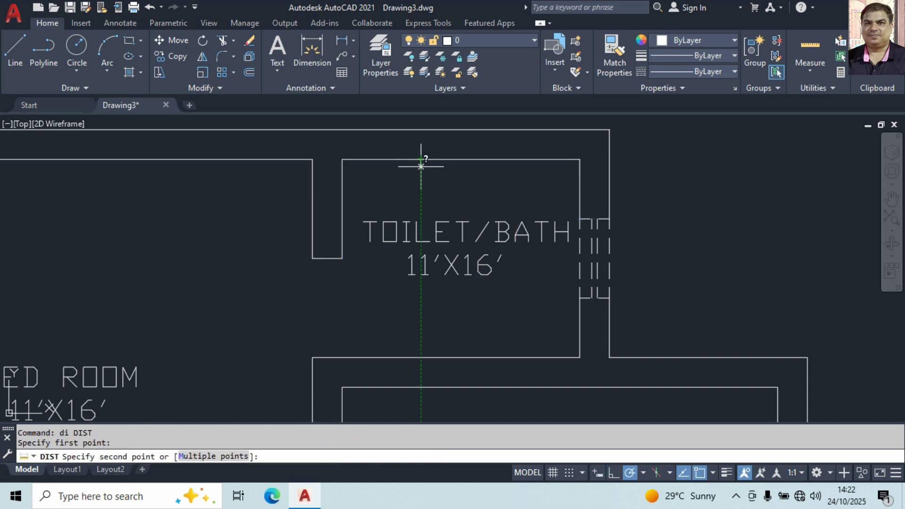
{"action": "left_click", "coordinate": [421, 357]}
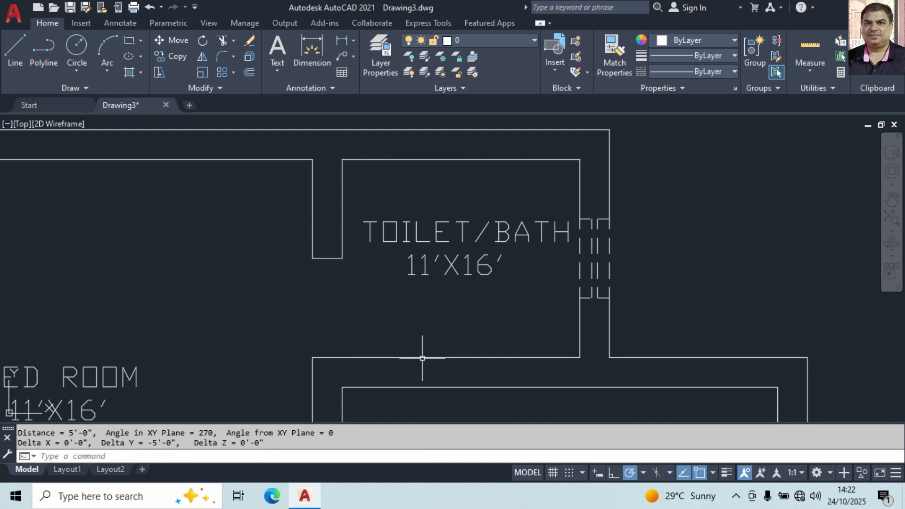
Step: Change the size text under the TOILET/BATH label to 6'X5'
{"action": "double_click", "coordinate": [449, 262]}
{"action": "left_click", "coordinate": [412, 270]}
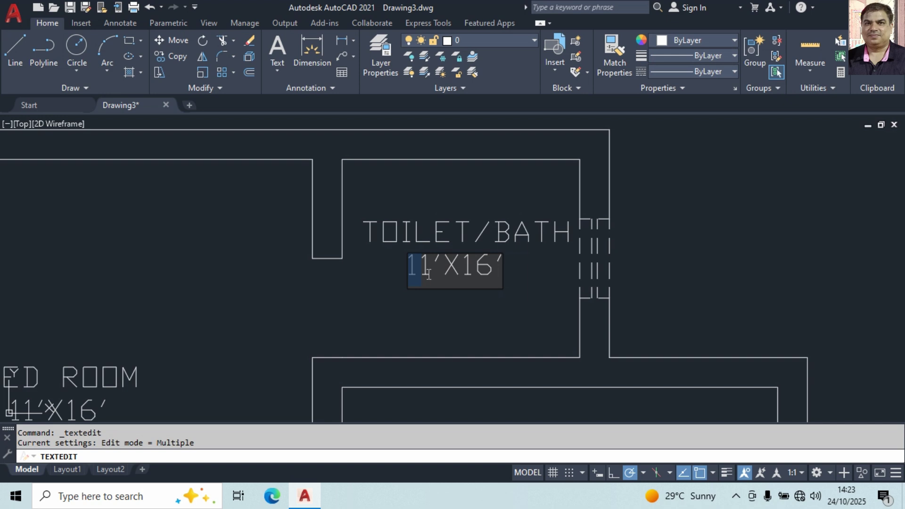
{"action": "type", "text": "6"}
{"action": "key", "text": "Delete"}
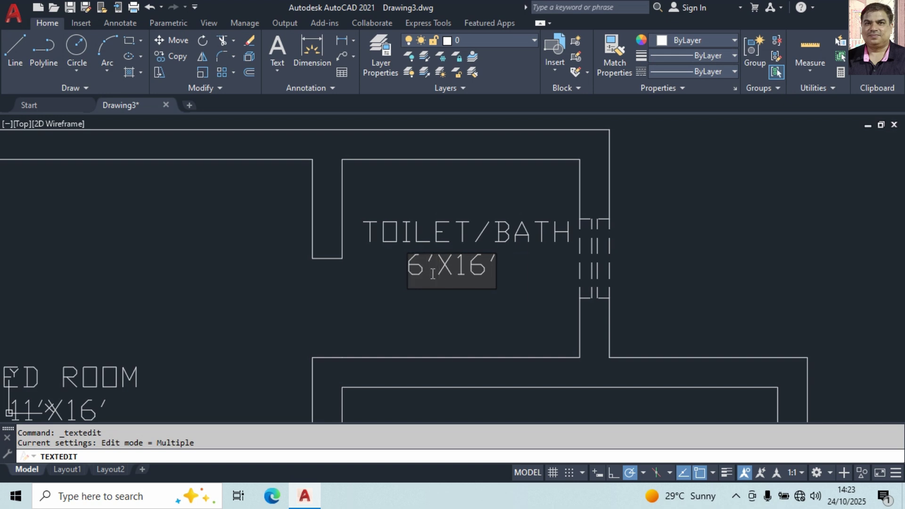
{"action": "key", "text": "Delete"}
{"action": "key", "text": "Delete"}
{"action": "key", "text": "Delete"}
{"action": "type", "text": "5"}
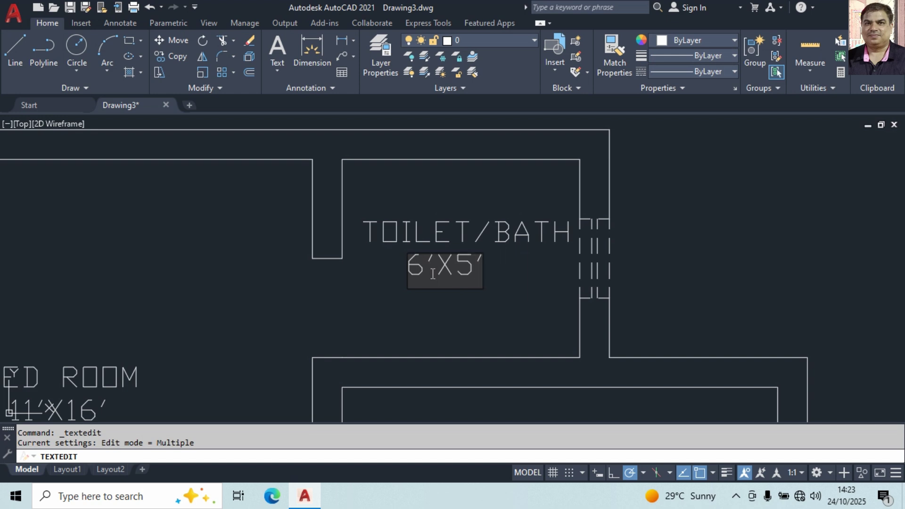
{"action": "type", "text": "'"}
{"action": "key", "text": "Return"}
{"action": "scroll", "coordinate": [467, 323], "scroll_direction": "down", "scroll_amount": 8}
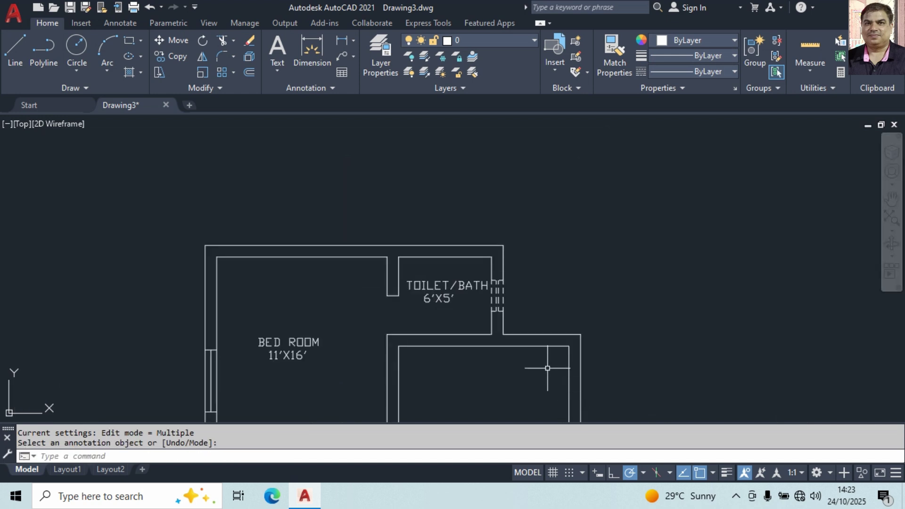
{"action": "middle_click_drag", "start_coordinate": [584, 307], "coordinate": [538, 254]}
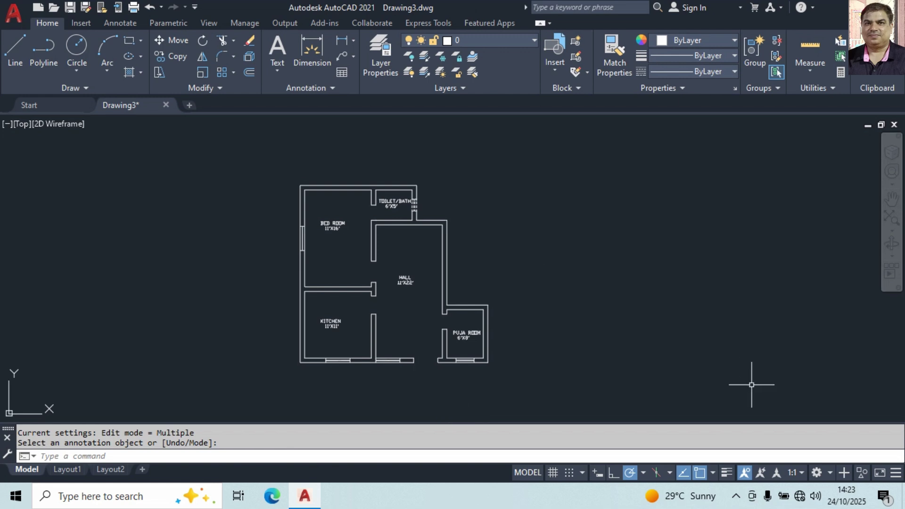
{"action": "scroll", "coordinate": [411, 252], "scroll_direction": "up", "scroll_amount": 2}
{"action": "middle_click_drag", "start_coordinate": [525, 289], "coordinate": [528, 265]}
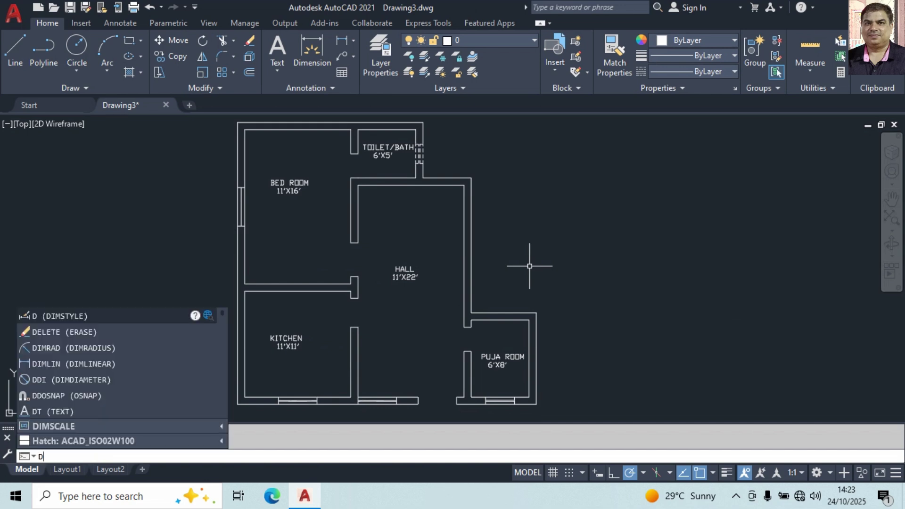
{"action": "type", "text": "l"}
{"action": "key", "text": "Return"}
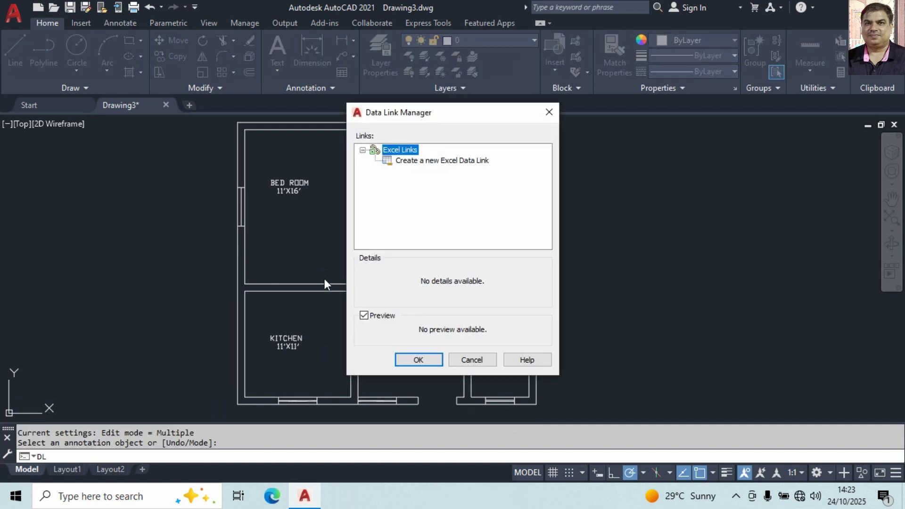
{"action": "left_click", "coordinate": [469, 357]}
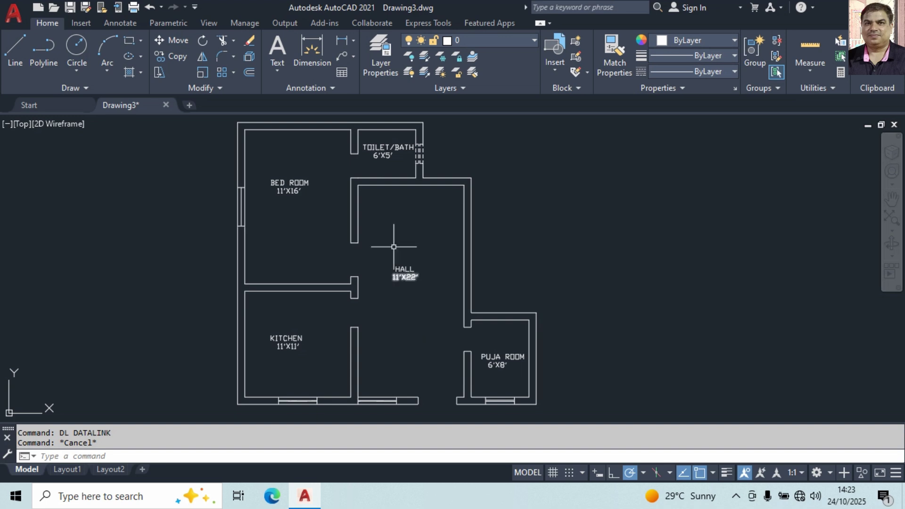
Step: Add a horizontal linear dimension below the plan, from the kitchen's lower left outer corner to the puja room's lower right outer corner
{"action": "left_click", "coordinate": [343, 42]}
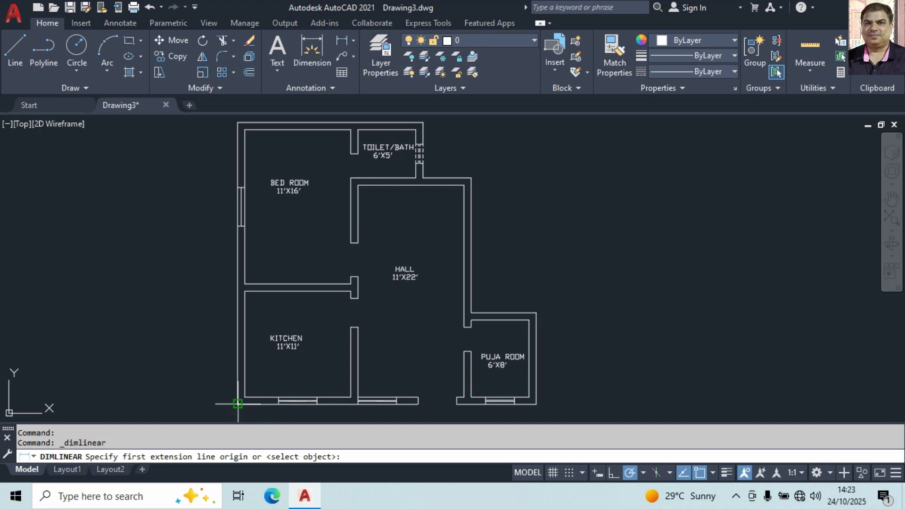
{"action": "left_click", "coordinate": [237, 404]}
{"action": "left_click", "coordinate": [537, 404]}
{"action": "middle_click_drag", "start_coordinate": [491, 398], "coordinate": [490, 307]}
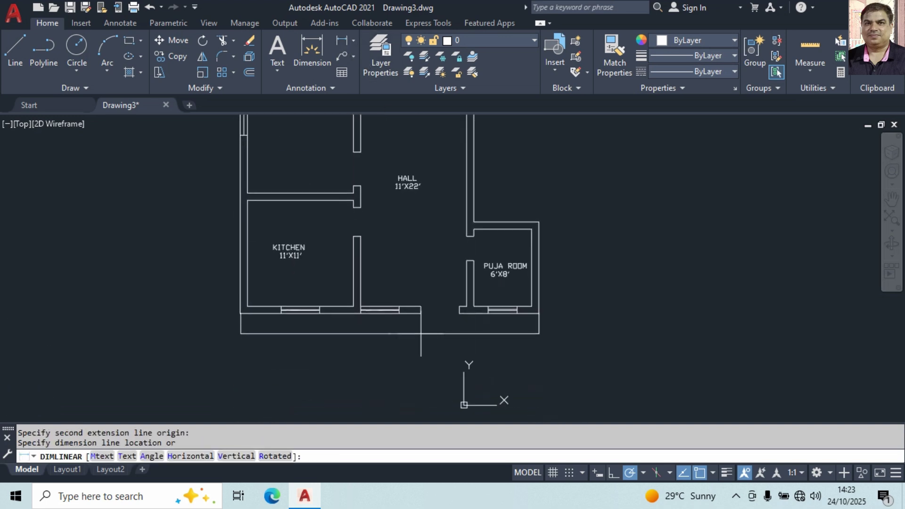
{"action": "scroll", "coordinate": [426, 333], "scroll_direction": "up", "scroll_amount": 2}
{"action": "left_click", "coordinate": [424, 330]}
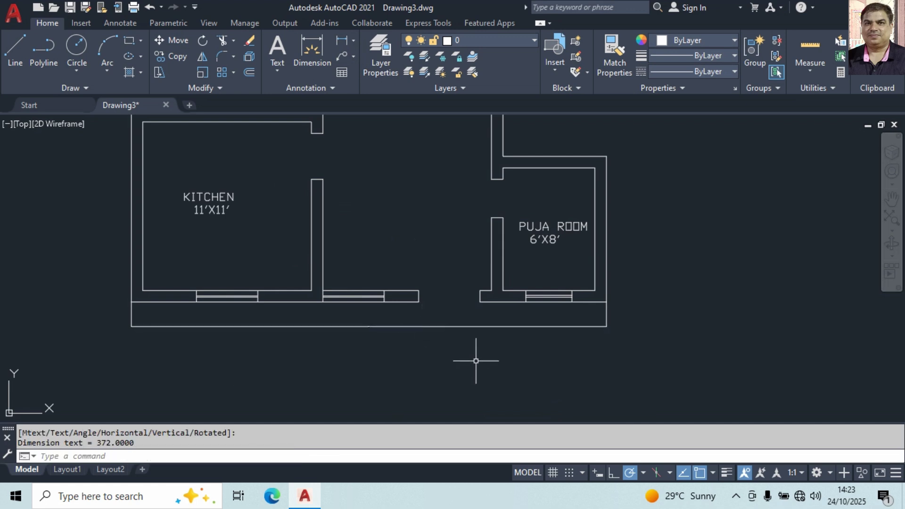
{"action": "left_click", "coordinate": [413, 385]}
{"action": "left_click", "coordinate": [416, 384]}
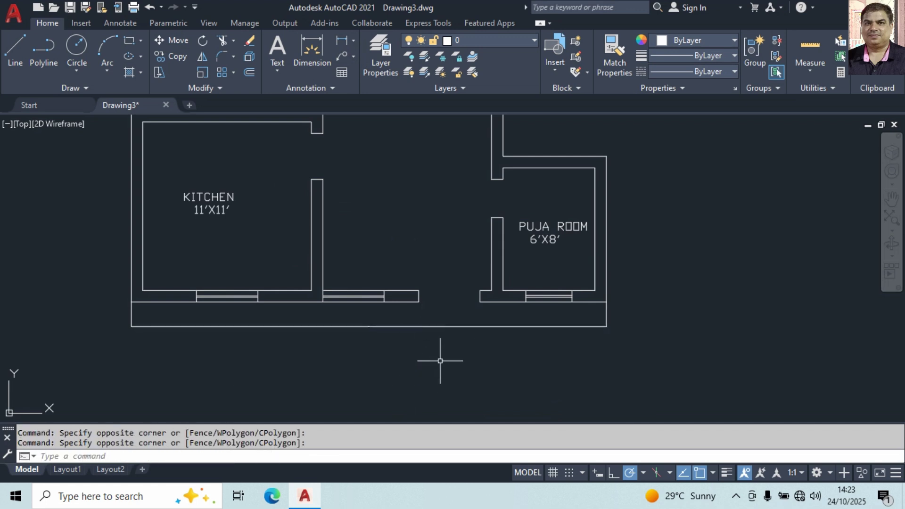
Step: Modify the Standard dimension style to use an overall scale of 15
{"action": "scroll", "coordinate": [366, 325], "scroll_direction": "up", "scroll_amount": 8}
{"action": "scroll", "coordinate": [418, 326], "scroll_direction": "up", "scroll_amount": 8}
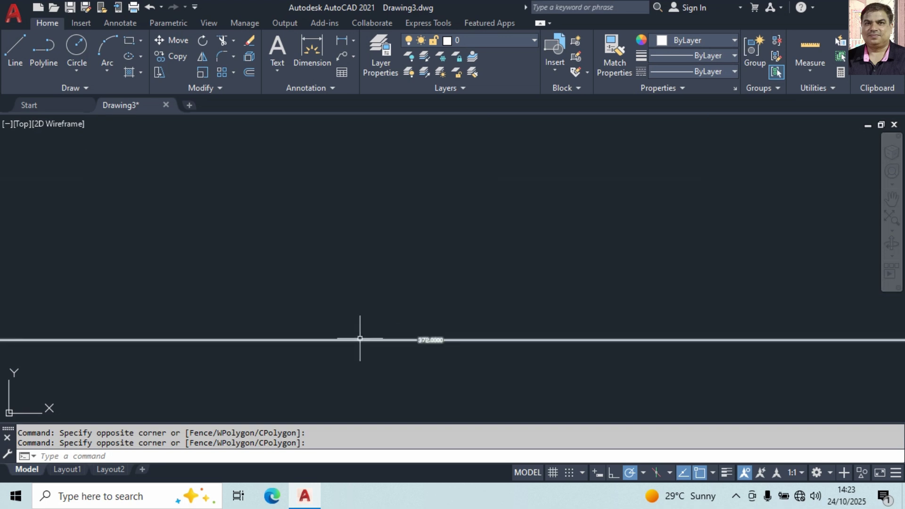
{"action": "scroll", "coordinate": [522, 353], "scroll_direction": "up", "scroll_amount": 3}
{"action": "scroll", "coordinate": [522, 353], "scroll_direction": "down", "scroll_amount": 5}
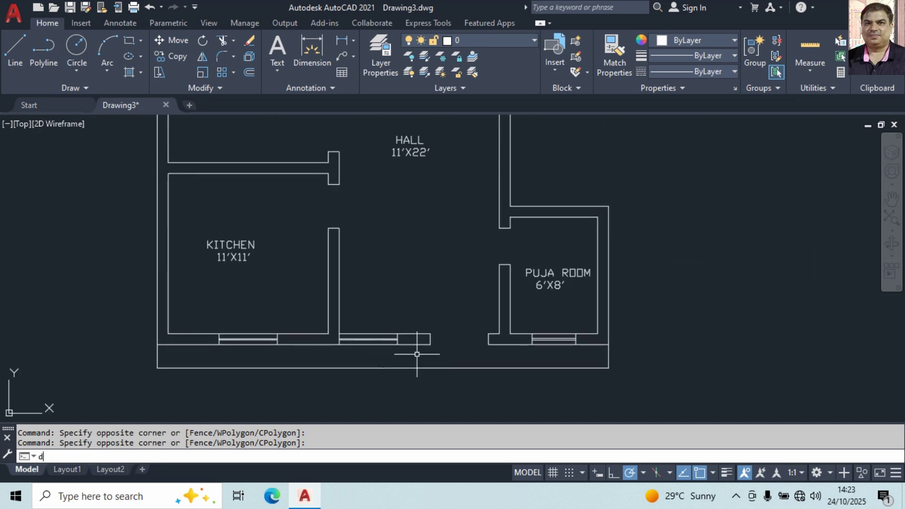
{"action": "type", "text": "d"}
{"action": "key", "text": "Return"}
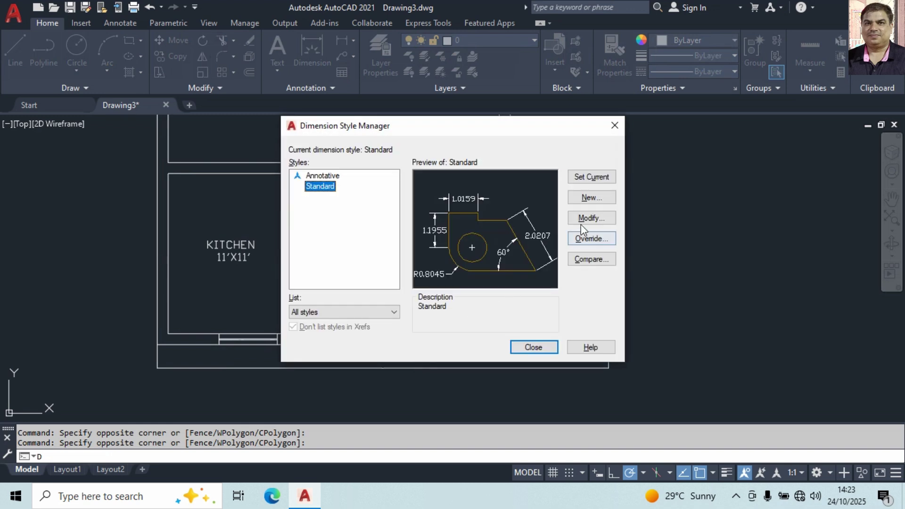
{"action": "left_click", "coordinate": [585, 220]}
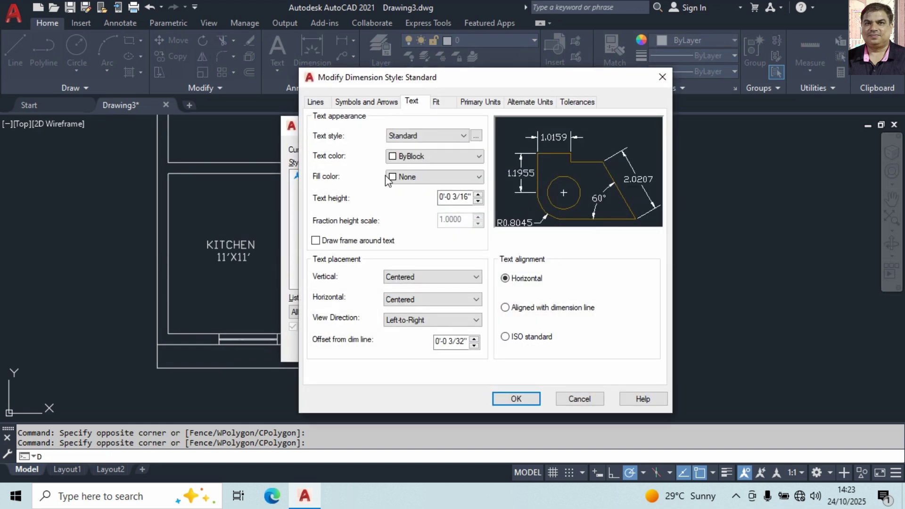
{"action": "left_click", "coordinate": [436, 102]}
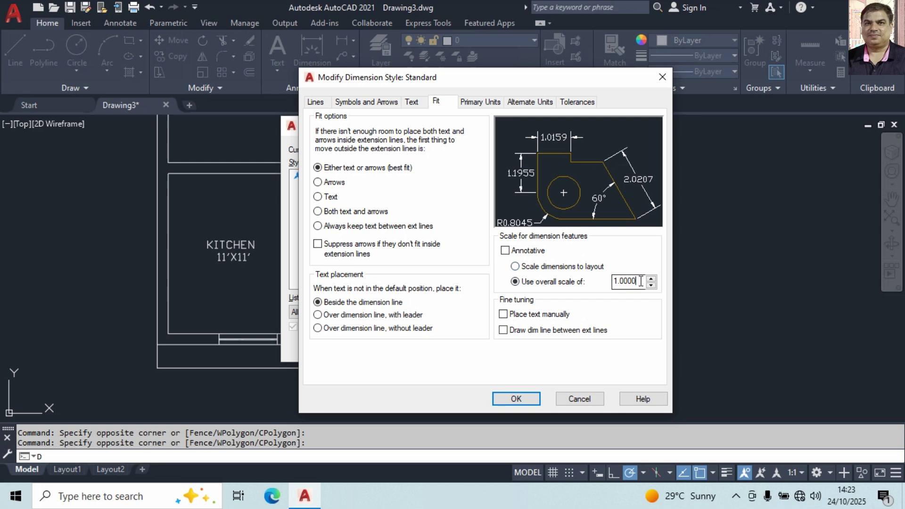
{"action": "type", "text": "15"}
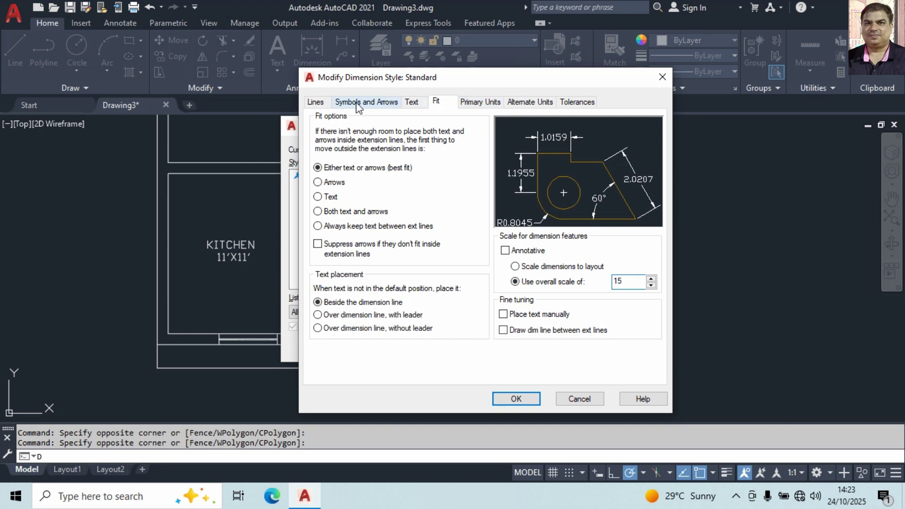
Step: Colour the style's dimension lines Green and its extension lines Magenta, with fixed length extension lines of .2
{"action": "left_click", "coordinate": [325, 104]}
{"action": "left_click", "coordinate": [417, 132]}
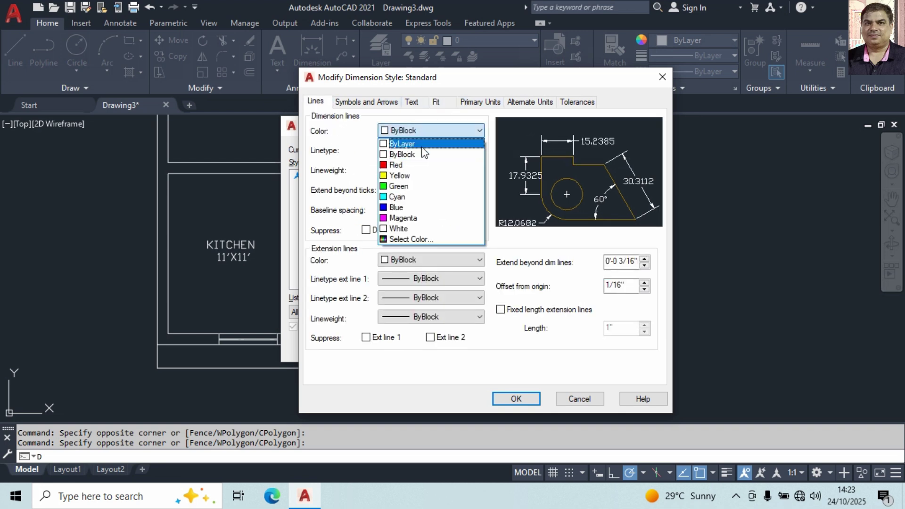
{"action": "left_click", "coordinate": [440, 186]}
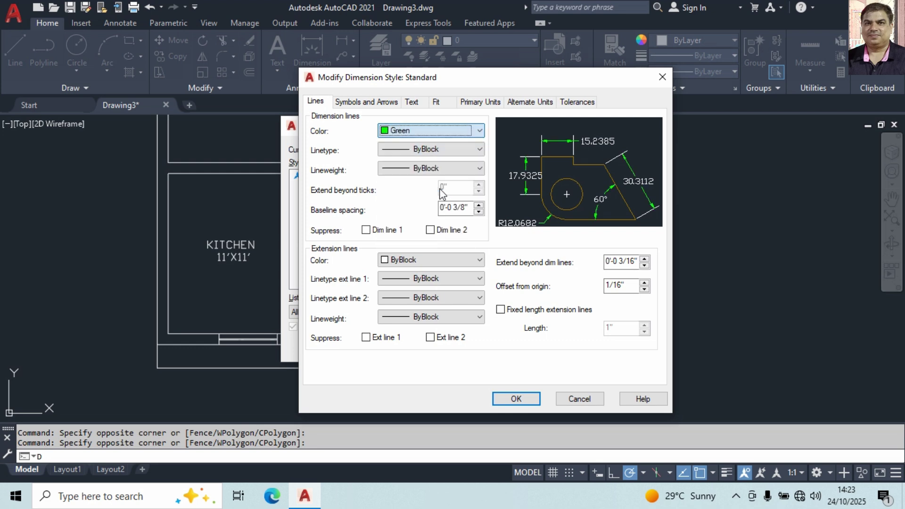
{"action": "left_click", "coordinate": [432, 260]}
{"action": "left_click", "coordinate": [433, 347]}
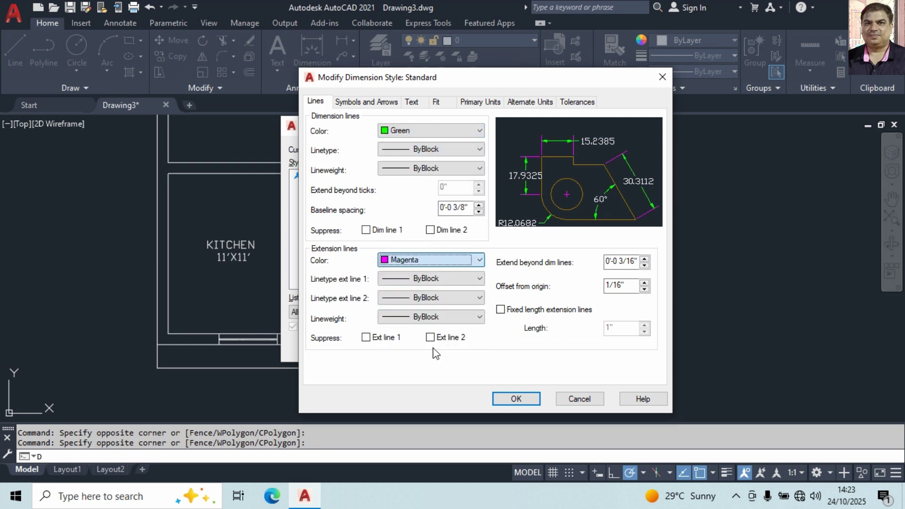
{"action": "left_click", "coordinate": [556, 307]}
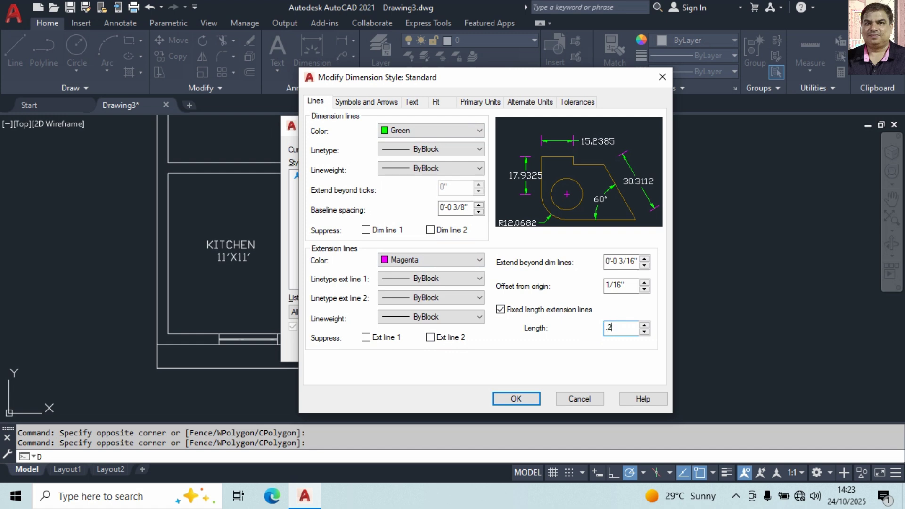
Step: Set the font of the Standard text style used by the dimensions to Verdana and save the dimension style changes
{"action": "left_click", "coordinate": [413, 103]}
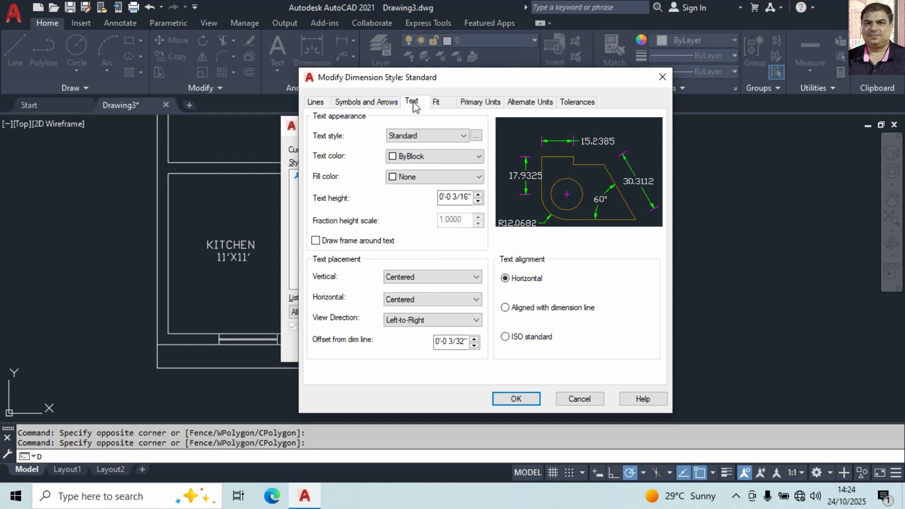
{"action": "left_click", "coordinate": [476, 135]}
{"action": "left_click", "coordinate": [473, 184]}
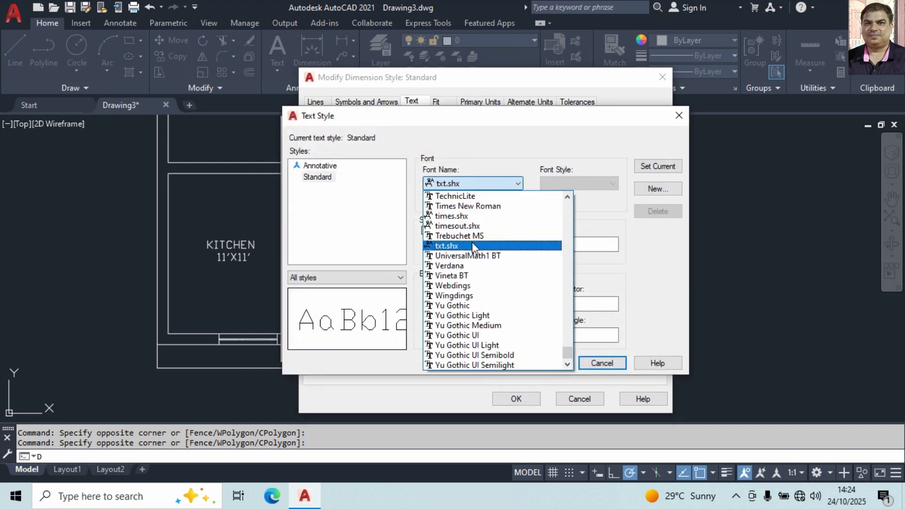
{"action": "left_click", "coordinate": [473, 267]}
{"action": "left_click", "coordinate": [543, 364]}
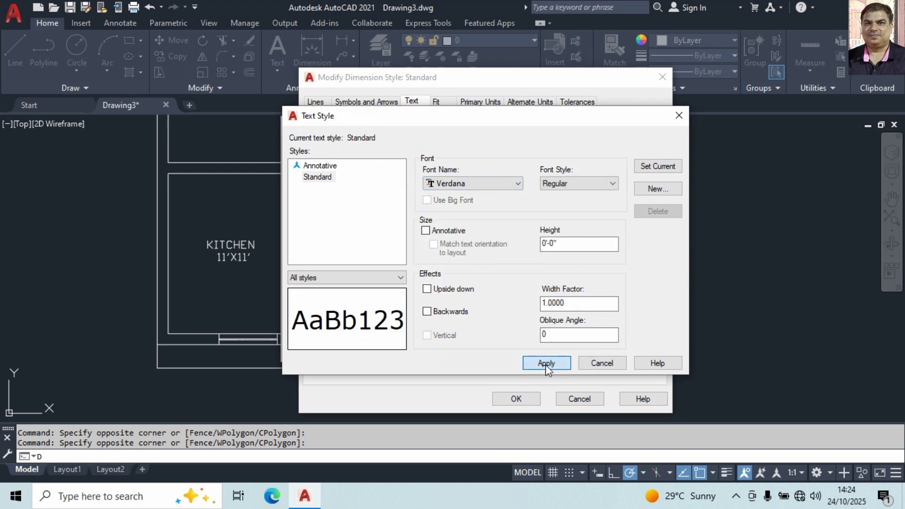
{"action": "left_click", "coordinate": [603, 364]}
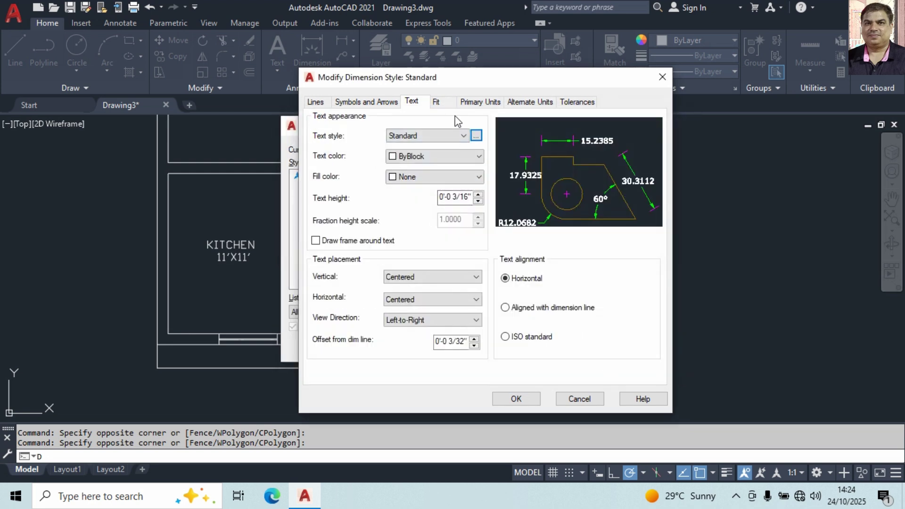
{"action": "left_click", "coordinate": [517, 399]}
{"action": "left_click", "coordinate": [530, 347]}
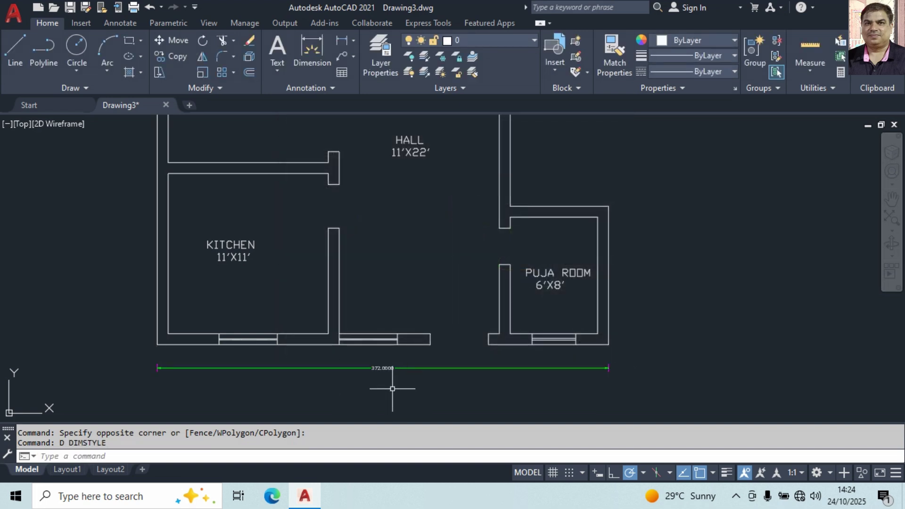
Step: Set the Standard dimension style's overall scale to 24 and save the change
{"action": "scroll", "coordinate": [392, 389], "scroll_direction": "up", "scroll_amount": 2}
{"action": "middle_click_drag", "start_coordinate": [402, 384], "coordinate": [465, 364]}
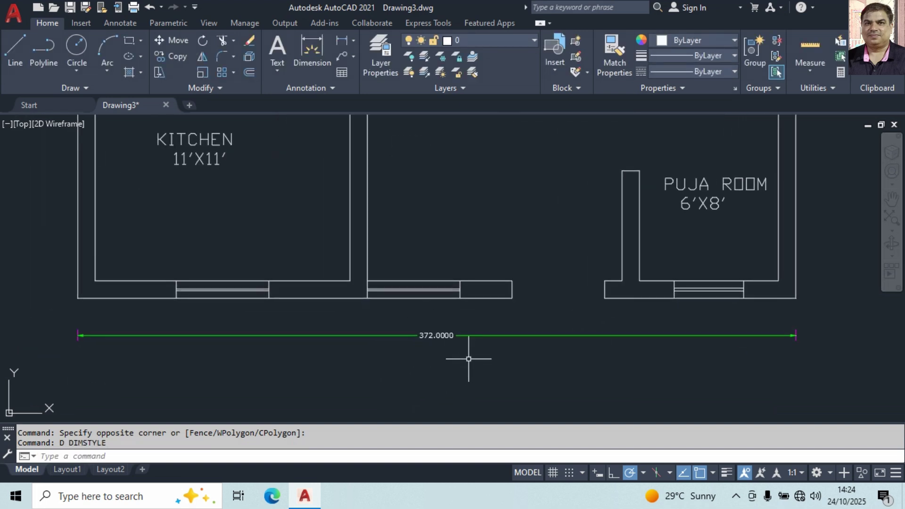
{"action": "key", "text": "Return"}
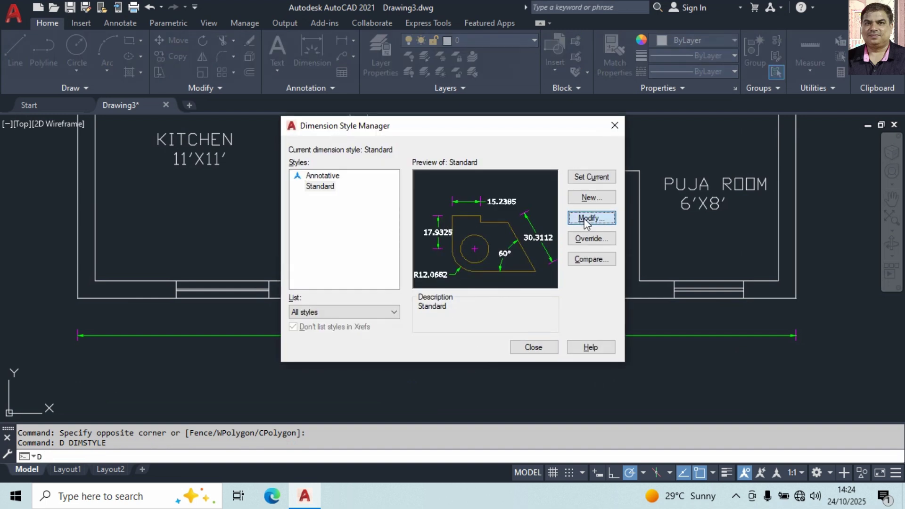
{"action": "left_click", "coordinate": [587, 219]}
{"action": "left_click", "coordinate": [437, 101]}
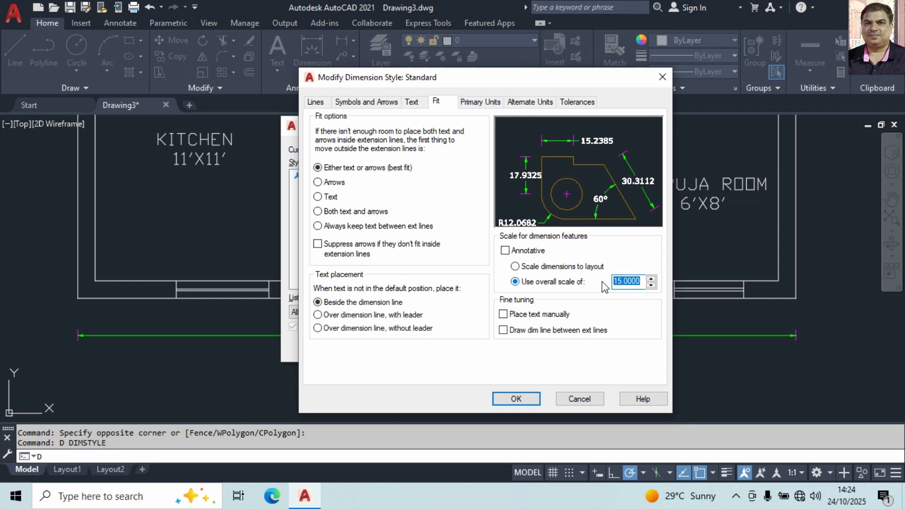
{"action": "type", "text": "24"}
{"action": "left_click", "coordinate": [519, 398]}
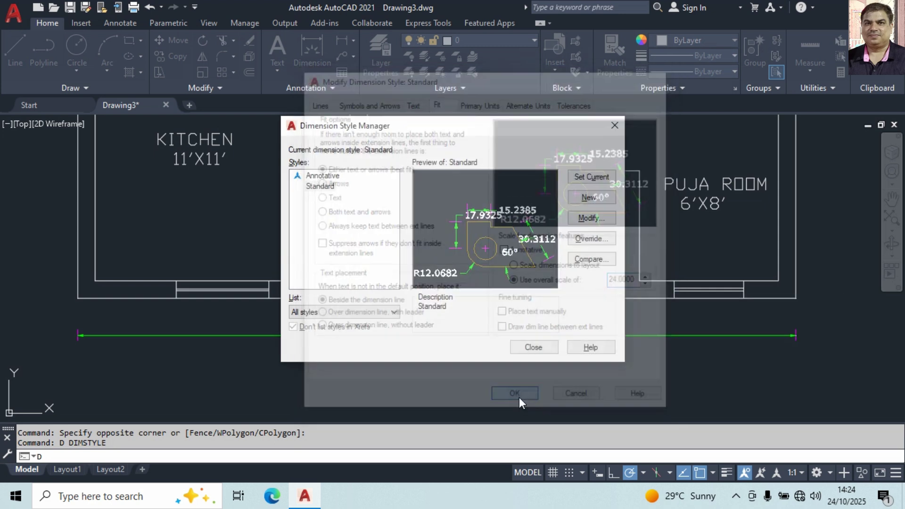
{"action": "left_click", "coordinate": [536, 347]}
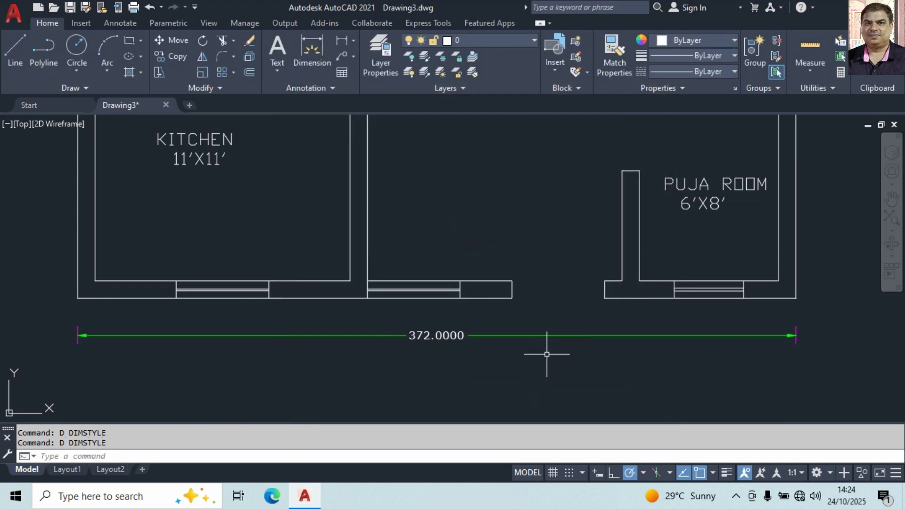
Step: Change the Standard dimension style's primary linear unit format to Architectural and save the change
{"action": "key", "text": "Return"}
{"action": "left_click", "coordinate": [604, 223]}
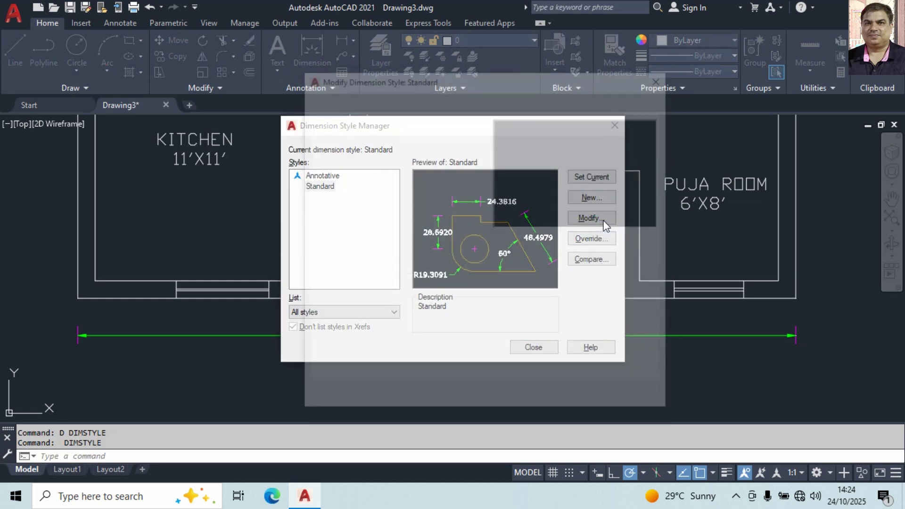
{"action": "left_click", "coordinate": [492, 107]}
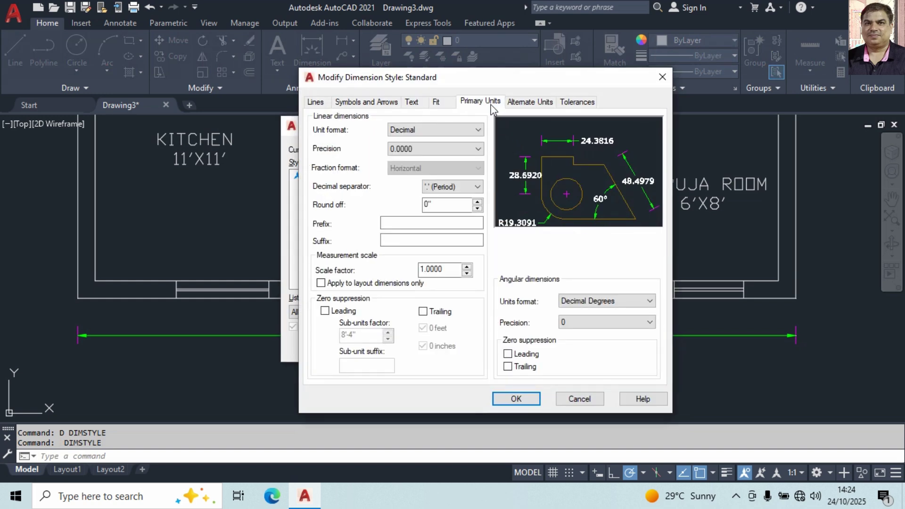
{"action": "left_click", "coordinate": [478, 131]}
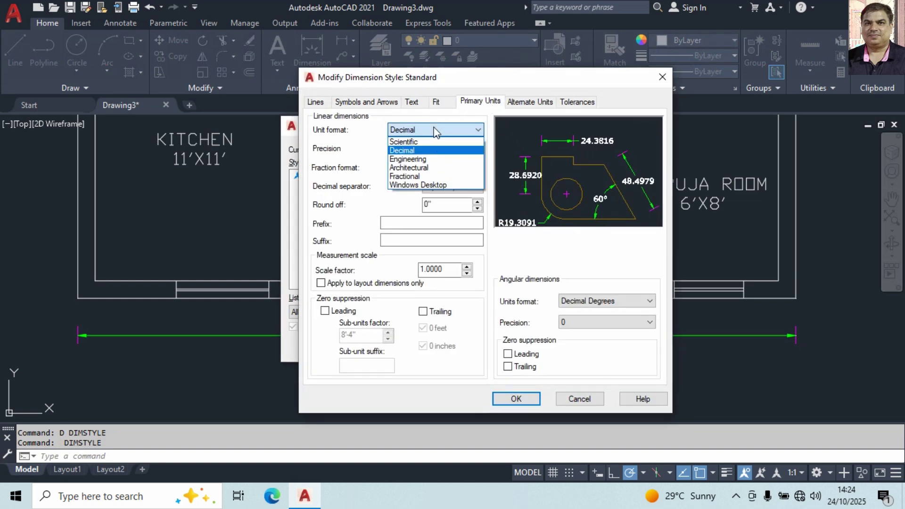
{"action": "left_click", "coordinate": [422, 168]}
{"action": "left_click", "coordinate": [514, 397]}
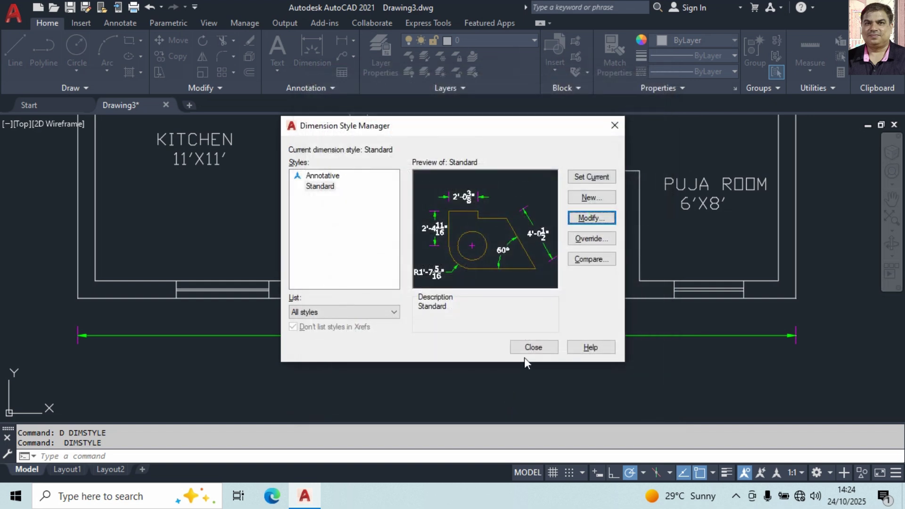
{"action": "left_click", "coordinate": [534, 348]}
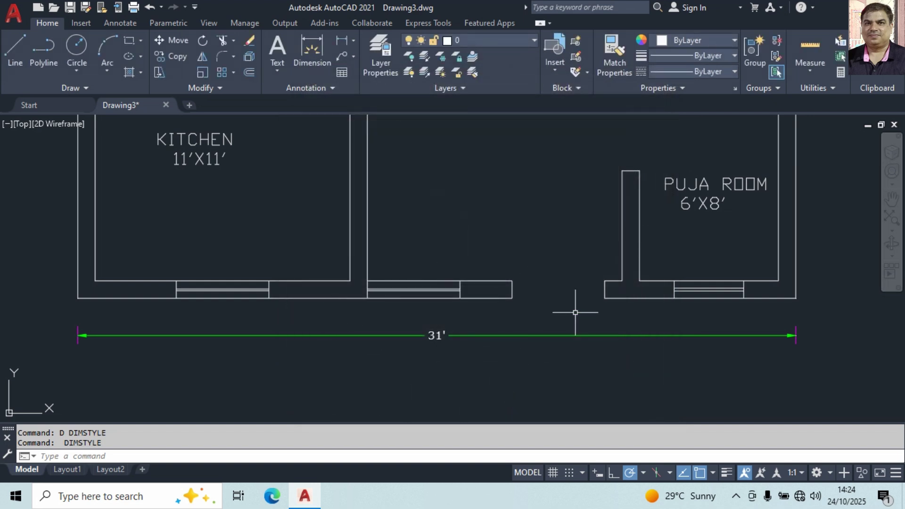
Step: Add horizontal linear dimensions just below the kitchen, hall and puja room windows in the plan's lower outer wall
{"action": "left_click", "coordinate": [346, 42]}
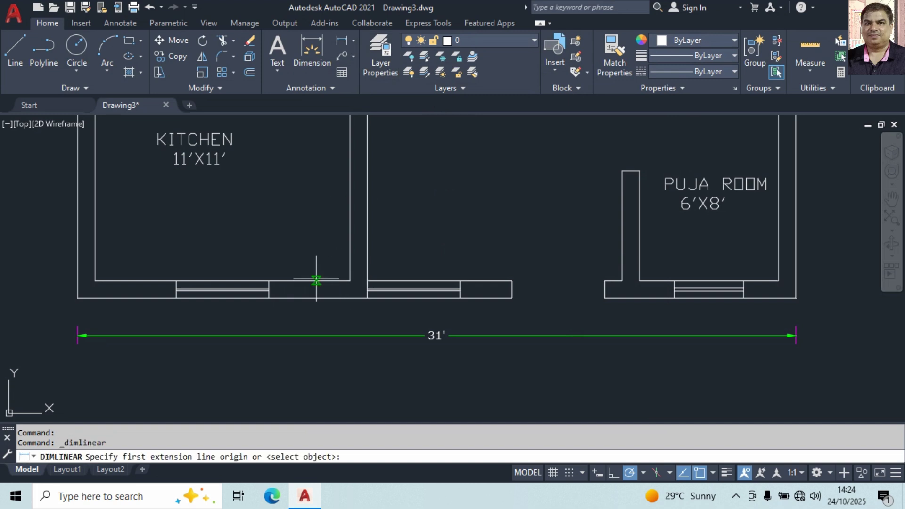
{"action": "left_click", "coordinate": [176, 298]}
{"action": "left_click", "coordinate": [269, 298]}
{"action": "left_click", "coordinate": [264, 317]}
{"action": "key", "text": "Return"}
{"action": "left_click", "coordinate": [367, 298]}
{"action": "left_click", "coordinate": [460, 298]}
{"action": "left_click", "coordinate": [455, 313]}
{"action": "key", "text": "Return"}
{"action": "left_click", "coordinate": [675, 298]}
{"action": "left_click", "coordinate": [744, 298]}
{"action": "left_click", "coordinate": [740, 310]}
Step: Add an overall vertical linear dimension outside the plan's left wall, from its upper to its lower outer corner
{"action": "scroll", "coordinate": [242, 228], "scroll_direction": "down", "scroll_amount": 3}
{"action": "middle_click_drag", "start_coordinate": [242, 228], "coordinate": [413, 325]}
{"action": "scroll", "coordinate": [353, 229], "scroll_direction": "down", "scroll_amount": 2}
{"action": "middle_click_drag", "start_coordinate": [352, 229], "coordinate": [437, 161]}
{"action": "key", "text": "Return"}
{"action": "left_click", "coordinate": [415, 191]}
{"action": "left_click", "coordinate": [431, 304]}
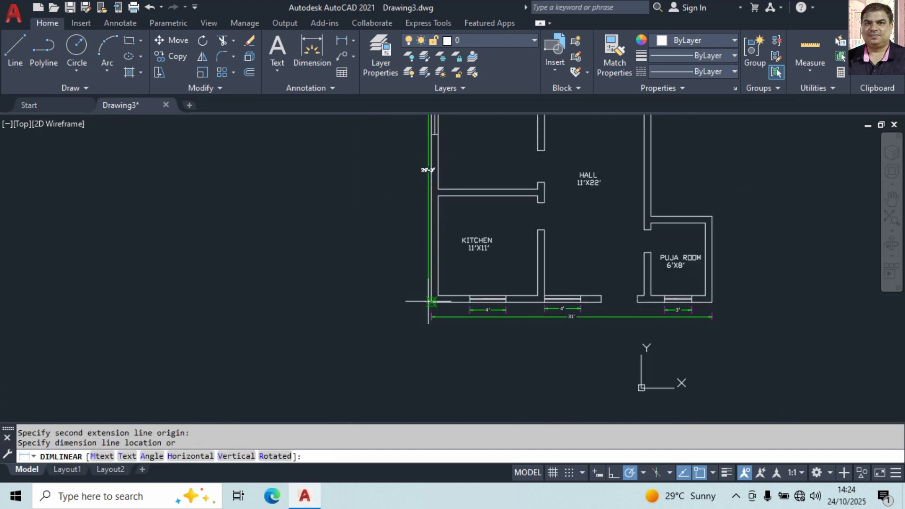
{"action": "left_click", "coordinate": [411, 170]}
Step: Dimension the bedroom window's length vertically, placing the dimension between the left wall and the overall dimension
{"action": "scroll", "coordinate": [415, 165], "scroll_direction": "up", "scroll_amount": 2}
{"action": "scroll", "coordinate": [415, 165], "scroll_direction": "up", "scroll_amount": 2}
{"action": "scroll", "coordinate": [376, 336], "scroll_direction": "down", "scroll_amount": 2}
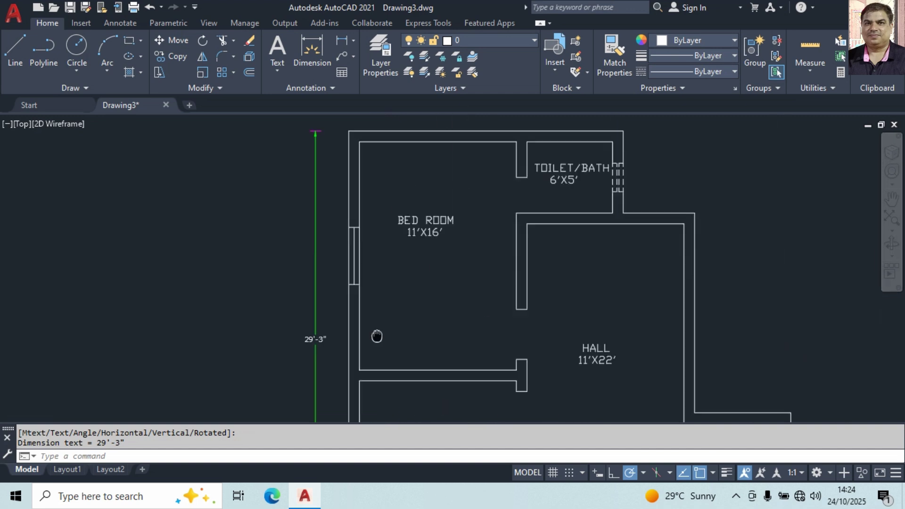
{"action": "middle_click_drag", "start_coordinate": [346, 228], "coordinate": [322, 288]}
{"action": "key", "text": "Return"}
{"action": "left_click", "coordinate": [322, 289]}
{"action": "left_click", "coordinate": [322, 347]}
{"action": "left_click", "coordinate": [304, 316]}
Step: Add a vertical linear dimension outside the toilet/bath's right wall for its dashed window opening
{"action": "scroll", "coordinate": [555, 219], "scroll_direction": "up", "scroll_amount": 5}
{"action": "key", "text": "Return"}
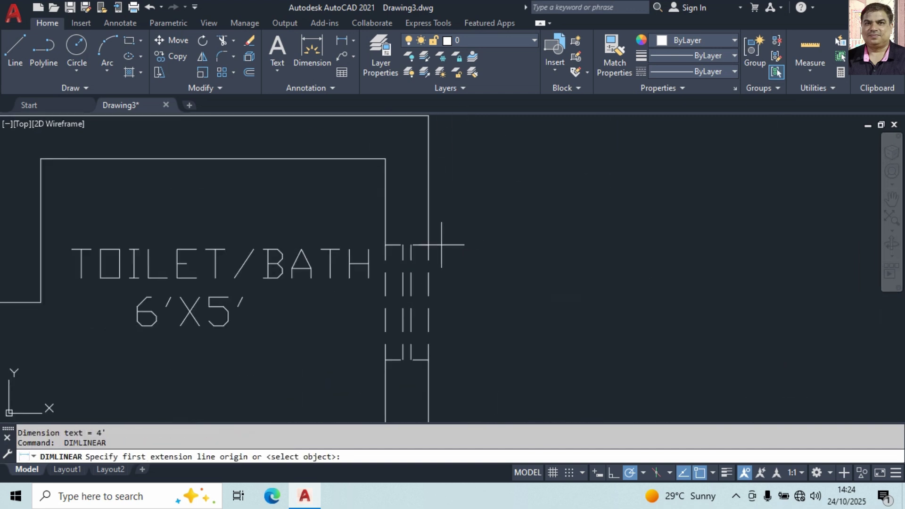
{"action": "left_click", "coordinate": [429, 246]}
{"action": "left_click", "coordinate": [429, 359]}
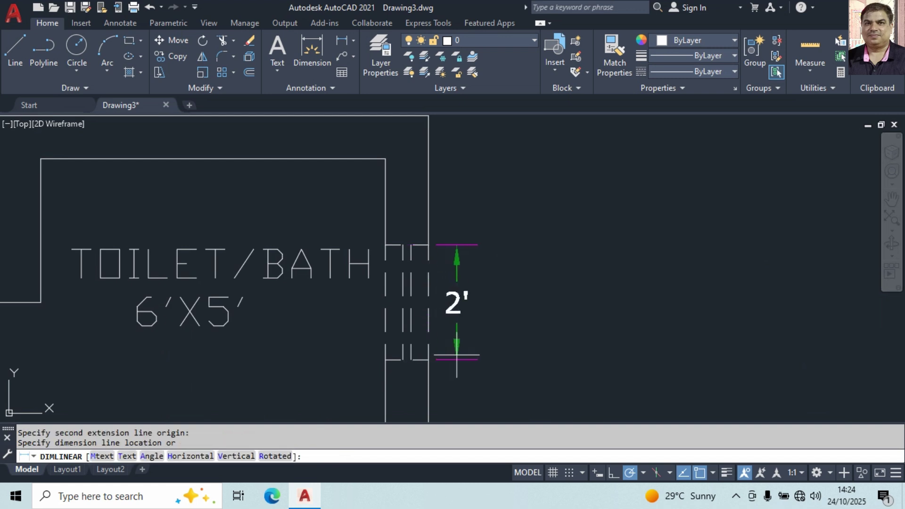
{"action": "left_click", "coordinate": [469, 348]}
Step: Dimension the puja room's door opening vertically, placing the dimension on the hall side
{"action": "scroll", "coordinate": [472, 348], "scroll_direction": "down", "scroll_amount": 3}
{"action": "mouse_move", "coordinate": [474, 324]}
{"action": "middle_mouse_down"}
{"action": "mouse_move", "coordinate": [474, 243]}
{"action": "mouse_move", "coordinate": [448, 189]}
{"action": "middle_mouse_up"}
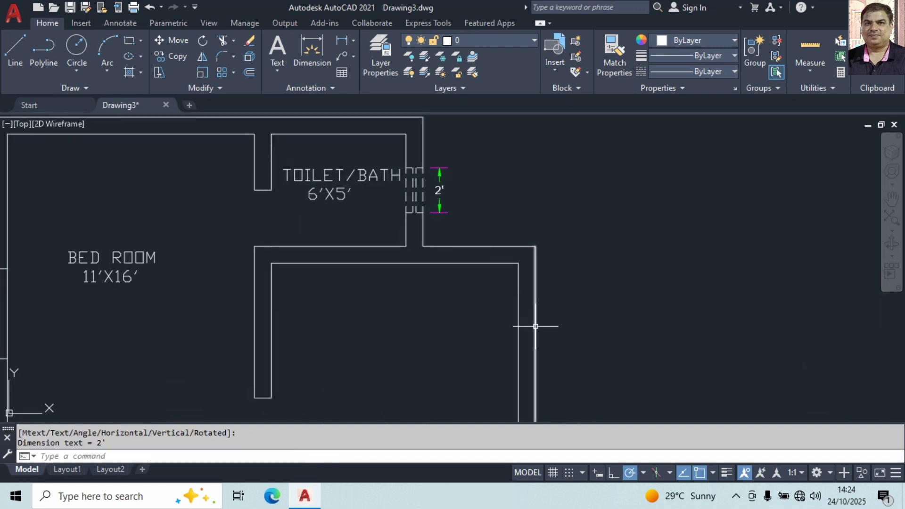
{"action": "middle_click_drag", "start_coordinate": [532, 323], "coordinate": [515, 288]}
{"action": "scroll", "coordinate": [500, 196], "scroll_direction": "down", "scroll_amount": 2}
{"action": "scroll", "coordinate": [480, 325], "scroll_direction": "up", "scroll_amount": 4}
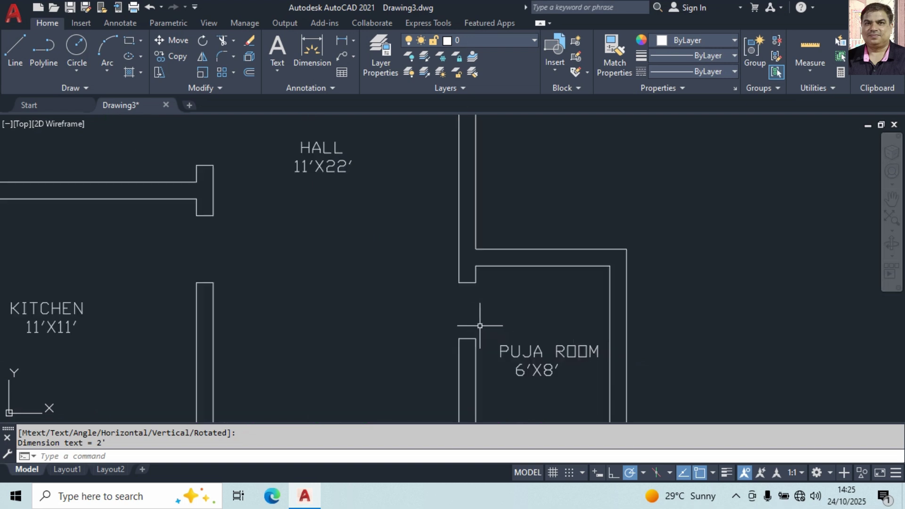
{"action": "key", "text": "Return"}
{"action": "left_click", "coordinate": [446, 257]}
{"action": "left_click", "coordinate": [446, 346]}
{"action": "left_click", "coordinate": [416, 302]}
Step: Dimension the kitchen's door opening vertically, placing the dimension on the hall side
{"action": "key", "text": "Return"}
{"action": "middle_click_drag", "start_coordinate": [166, 298], "coordinate": [349, 317]}
{"action": "left_click", "coordinate": [320, 320]}
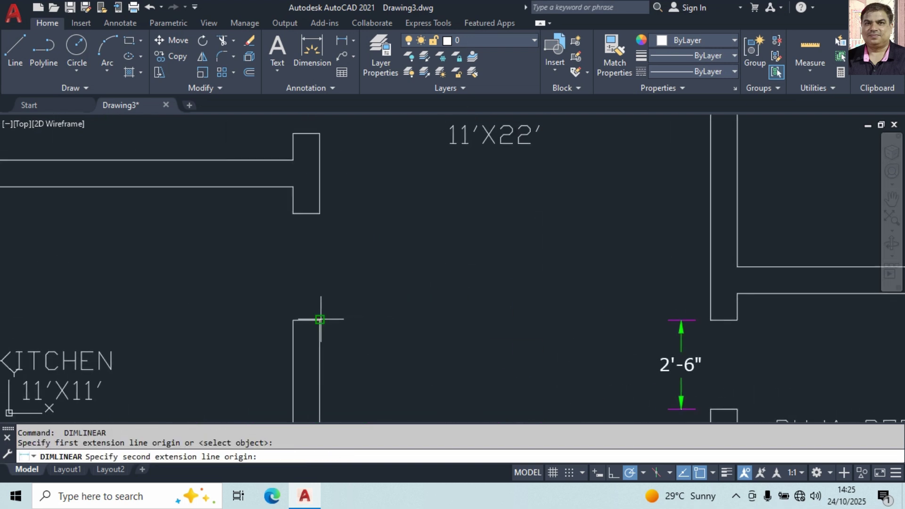
{"action": "left_click", "coordinate": [320, 214]}
{"action": "left_click", "coordinate": [348, 244]}
Step: Add a horizontal linear dimension above the main entrance opening in the hall's lower wall
{"action": "middle_click_drag", "start_coordinate": [479, 344], "coordinate": [446, 279]}
{"action": "key", "text": "Return"}
{"action": "left_click", "coordinate": [425, 297]}
{"action": "left_click", "coordinate": [566, 298]}
{"action": "left_click", "coordinate": [530, 268]}
Step: Dimension the bedroom's door opening vertically, placing the dimension on the hall side
{"action": "scroll", "coordinate": [382, 217], "scroll_direction": "down", "scroll_amount": 2}
{"action": "middle_click_drag", "start_coordinate": [382, 217], "coordinate": [425, 364]}
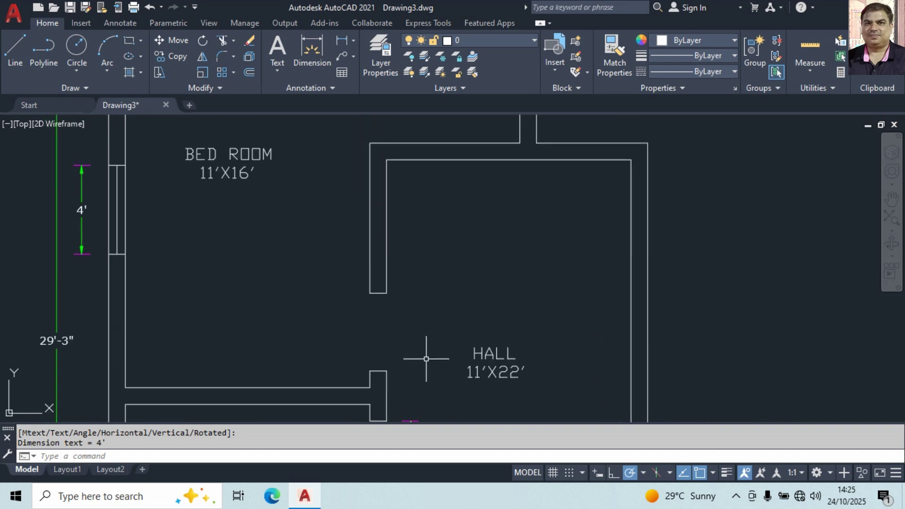
{"action": "key", "text": "Return"}
{"action": "left_click", "coordinate": [386, 293]}
{"action": "left_click", "coordinate": [387, 371]}
{"action": "left_click", "coordinate": [415, 335]}
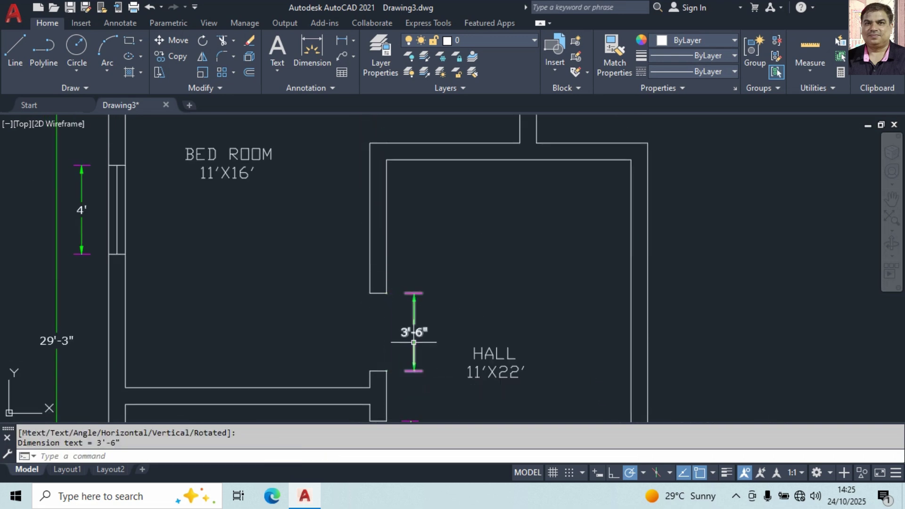
Step: Dimension the toilet/bath's door opening vertically, placing the dimension on the bedroom side
{"action": "middle_click_drag", "start_coordinate": [406, 198], "coordinate": [399, 339]}
{"action": "key", "text": "Return"}
{"action": "left_click", "coordinate": [361, 227]}
{"action": "left_click", "coordinate": [361, 283]}
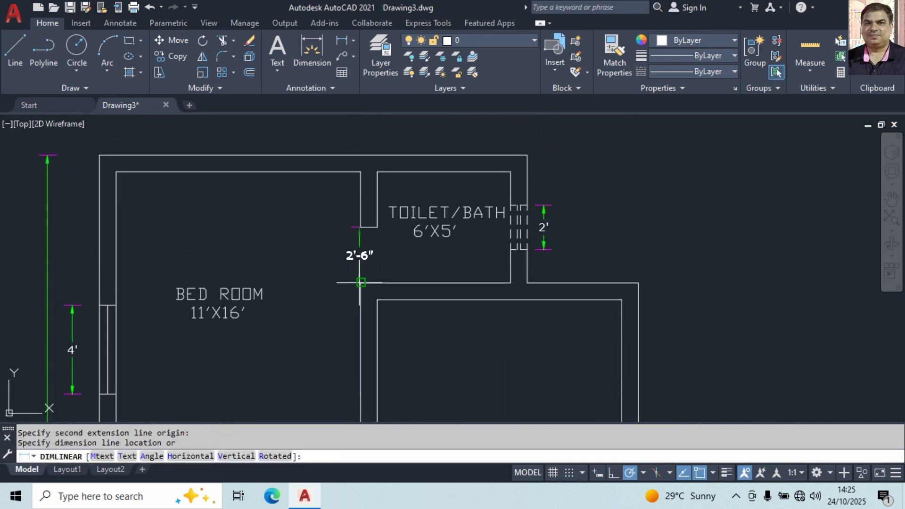
{"action": "left_click", "coordinate": [333, 254]}
Step: Fill all the wall sections of the plan with a SOLID hatch in colour 242,103,34
{"action": "scroll", "coordinate": [424, 322], "scroll_direction": "down", "scroll_amount": 5}
{"action": "middle_click_drag", "start_coordinate": [424, 322], "coordinate": [447, 264]}
{"action": "scroll", "coordinate": [418, 234], "scroll_direction": "up", "scroll_amount": 2}
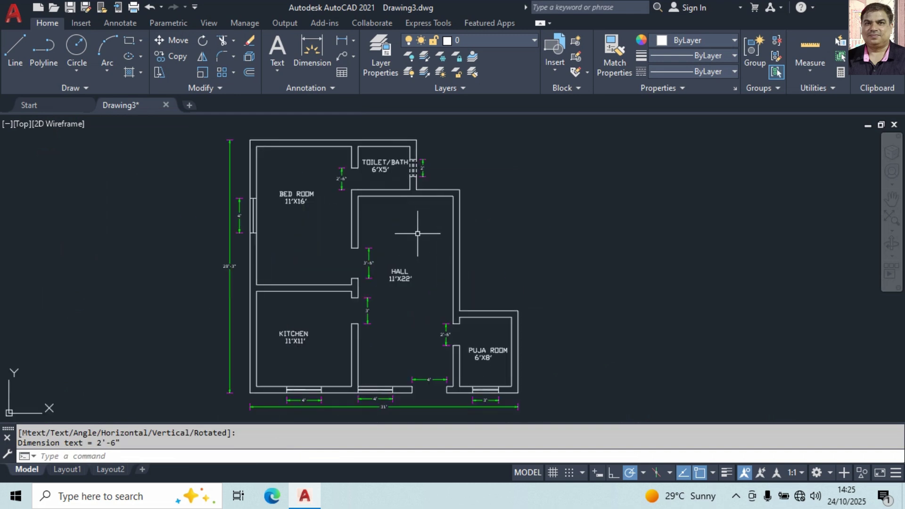
{"action": "type", "text": "h"}
{"action": "key", "text": "Return"}
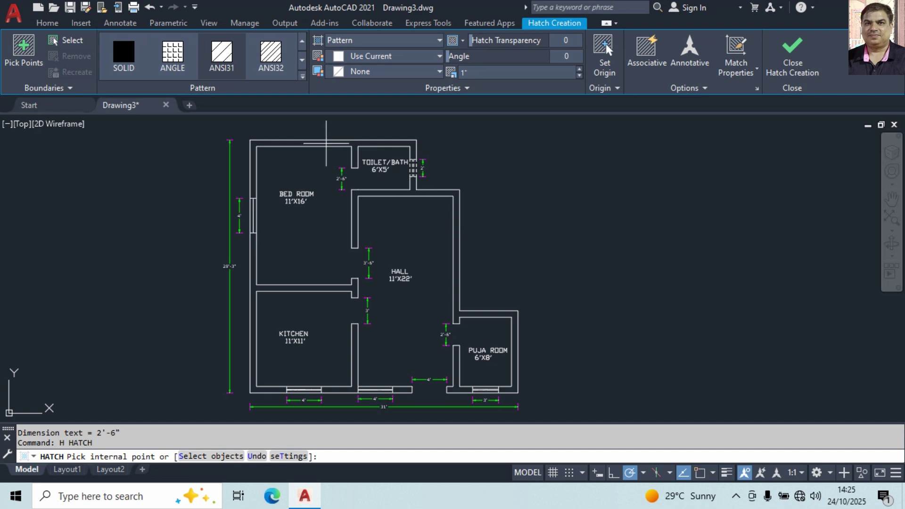
{"action": "left_click", "coordinate": [139, 65]}
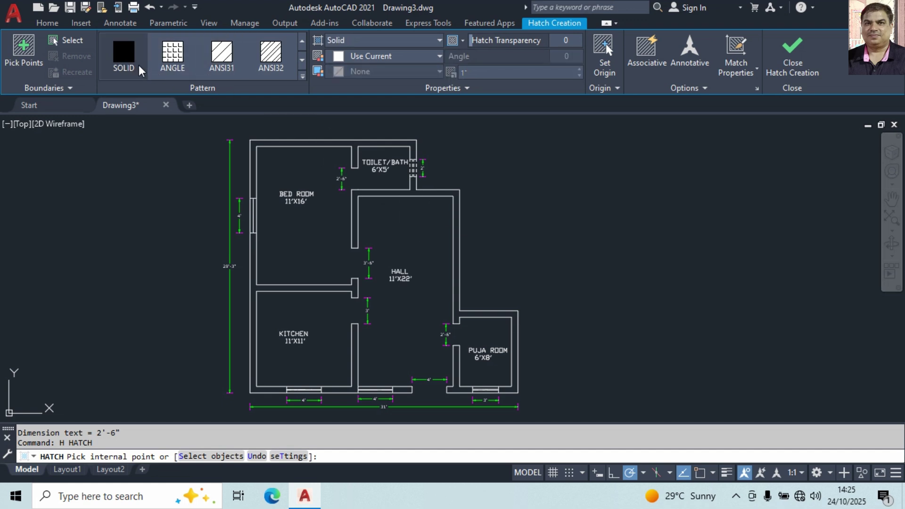
{"action": "left_click", "coordinate": [364, 57]}
{"action": "left_click", "coordinate": [363, 141]}
{"action": "left_click", "coordinate": [366, 143]}
{"action": "left_click", "coordinate": [427, 193]}
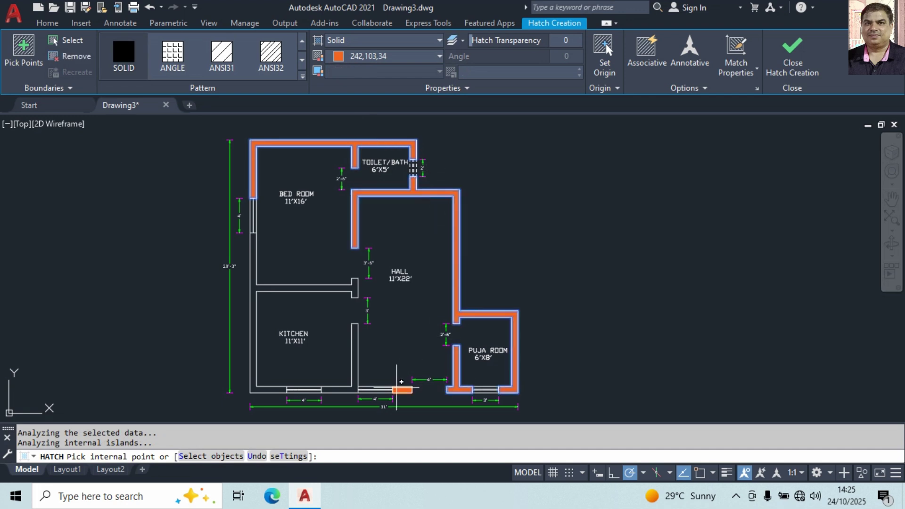
{"action": "left_click", "coordinate": [348, 389]}
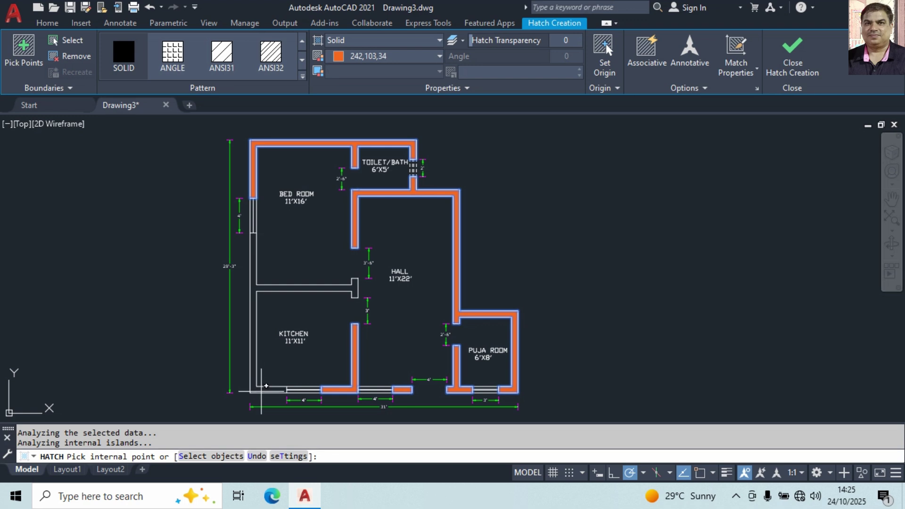
{"action": "left_click", "coordinate": [266, 385]}
{"action": "key", "text": "Return"}
Step: Measure the kitchen's floor area by picking its four inner corners
{"action": "middle_click_drag", "start_coordinate": [617, 299], "coordinate": [676, 296]}
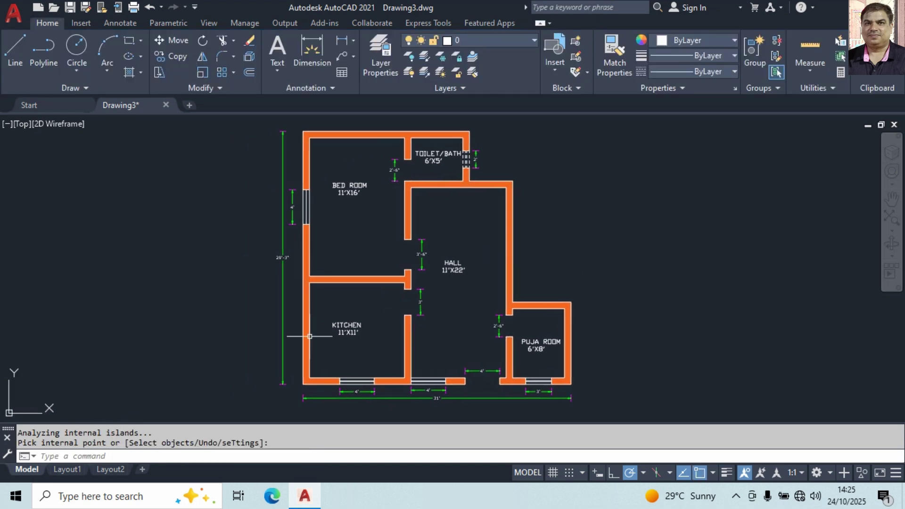
{"action": "type", "text": "aa"}
{"action": "key", "text": "Return"}
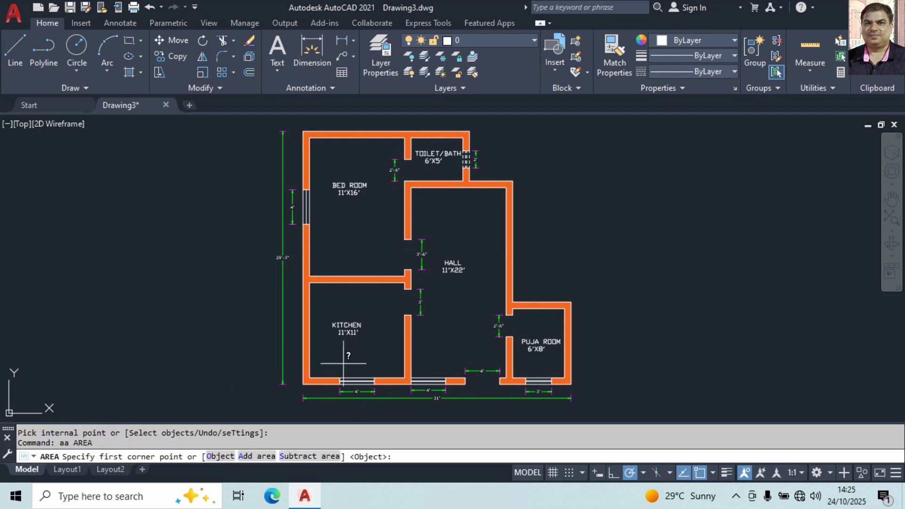
{"action": "scroll", "coordinate": [342, 364], "scroll_direction": "up", "scroll_amount": 2}
{"action": "left_click", "coordinate": [291, 387]}
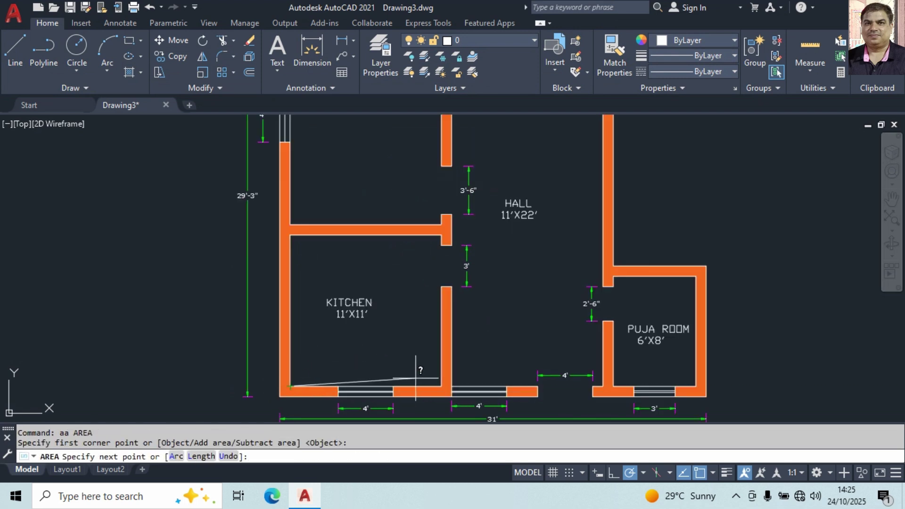
{"action": "left_click", "coordinate": [442, 386]}
{"action": "left_click", "coordinate": [440, 235]}
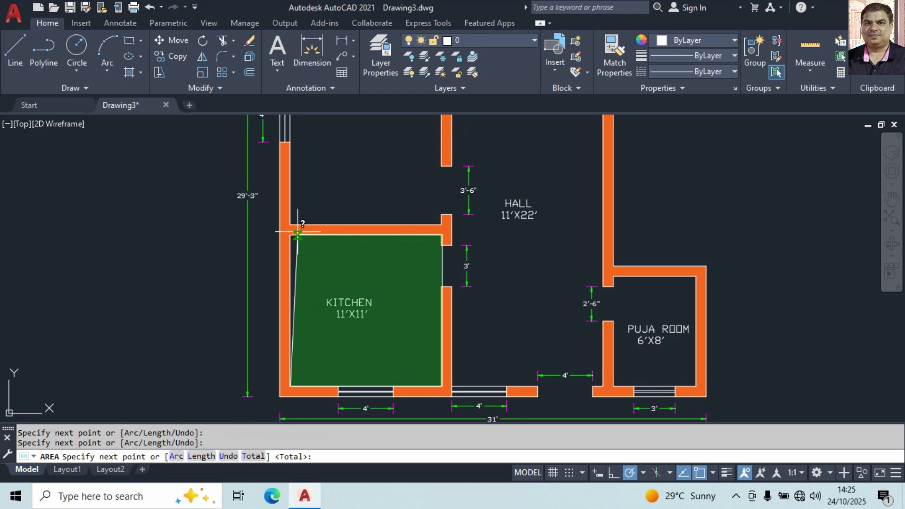
{"action": "left_click", "coordinate": [293, 233]}
{"action": "key", "text": "Return"}
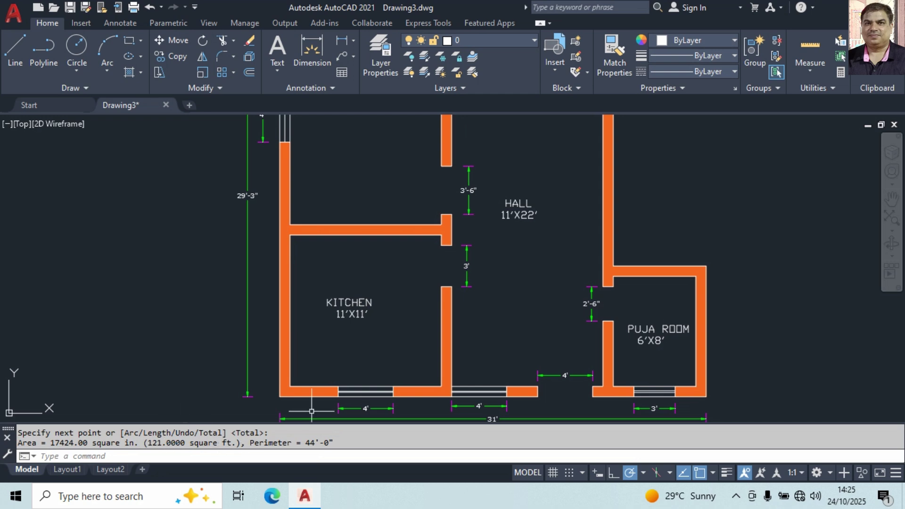
Step: Copy the kitchen's 11'X11' size label to just below the original
{"action": "scroll", "coordinate": [349, 311], "scroll_direction": "up", "scroll_amount": 4}
{"action": "left_click", "coordinate": [363, 295]}
{"action": "right_click", "coordinate": [441, 252]}
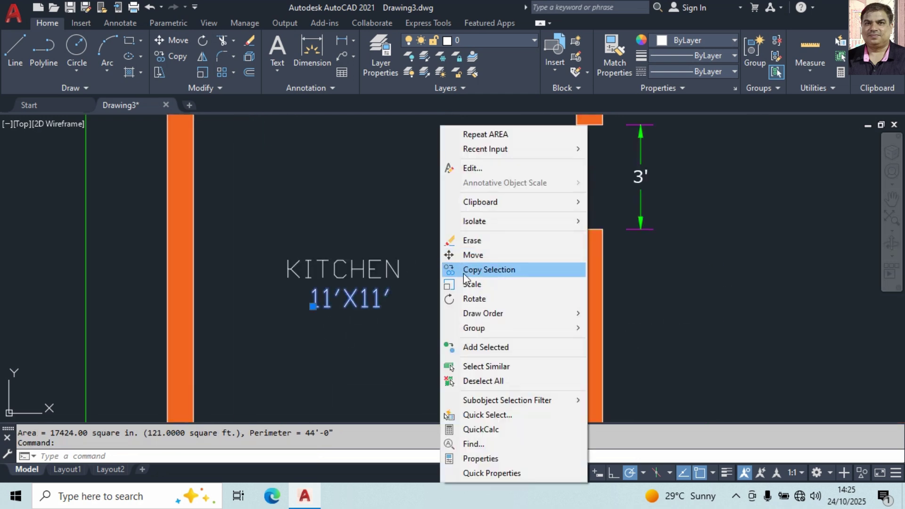
{"action": "left_click", "coordinate": [485, 270]}
{"action": "left_click", "coordinate": [461, 307]}
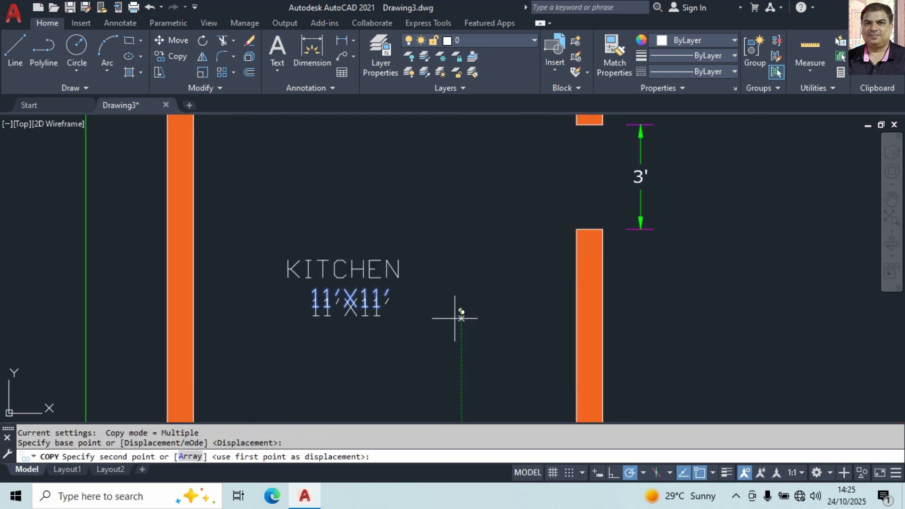
{"action": "left_click", "coordinate": [439, 336]}
{"action": "key", "text": "Return"}
Step: Change the lower copied kitchen label to AREA=121 Sq.ft. and regenerate the drawing
{"action": "double_click", "coordinate": [330, 332]}
{"action": "type", "text": "AREA"}
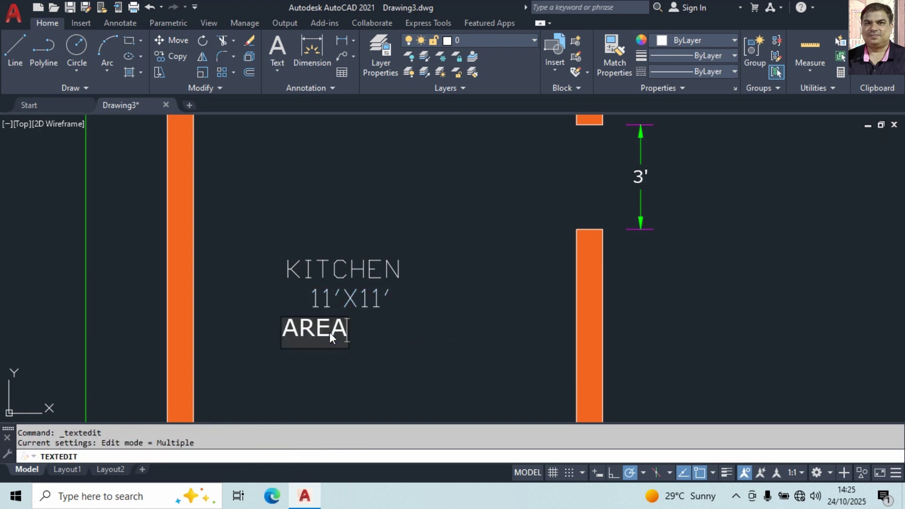
{"action": "type", "text": "=121 Sq.ft."}
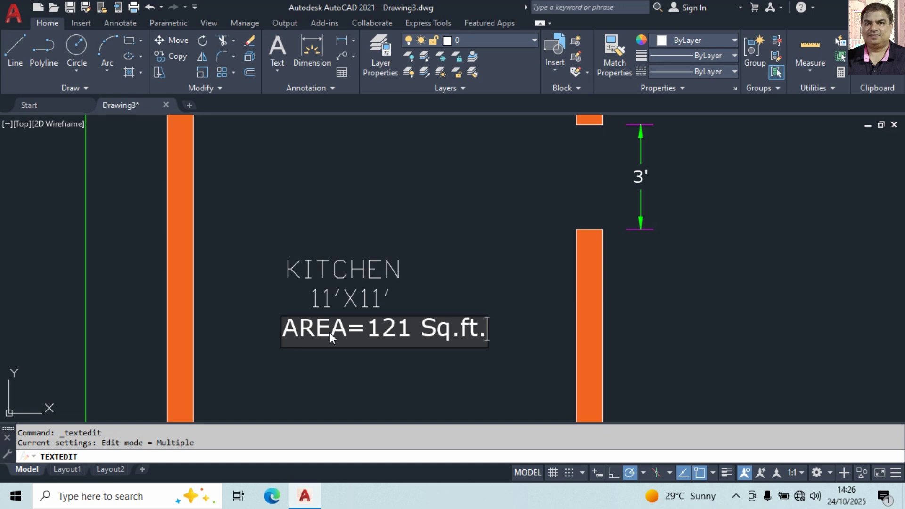
{"action": "key", "text": "Return"}
{"action": "type", "text": "r"}
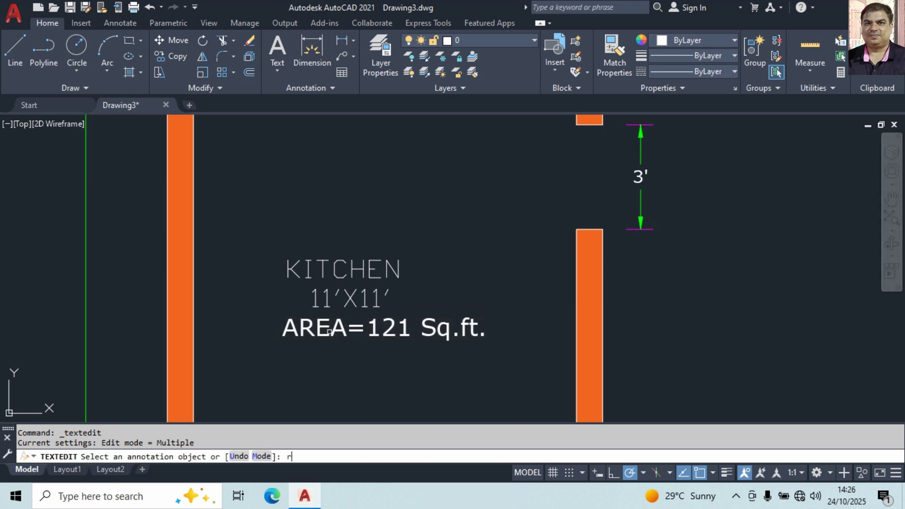
{"action": "key", "text": "Return"}
{"action": "key", "text": "Escape"}
{"action": "type", "text": "r"}
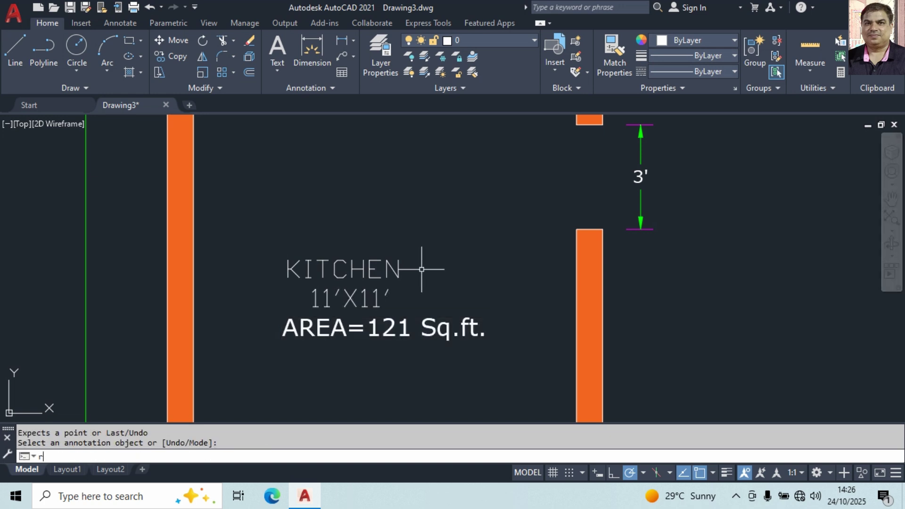
{"action": "type", "text": "e"}
{"action": "key", "text": "Return"}
Step: Measure the hall's floor area by picking its four inner corners
{"action": "scroll", "coordinate": [424, 266], "scroll_direction": "down", "scroll_amount": 4}
{"action": "middle_click_drag", "start_coordinate": [491, 248], "coordinate": [384, 319]}
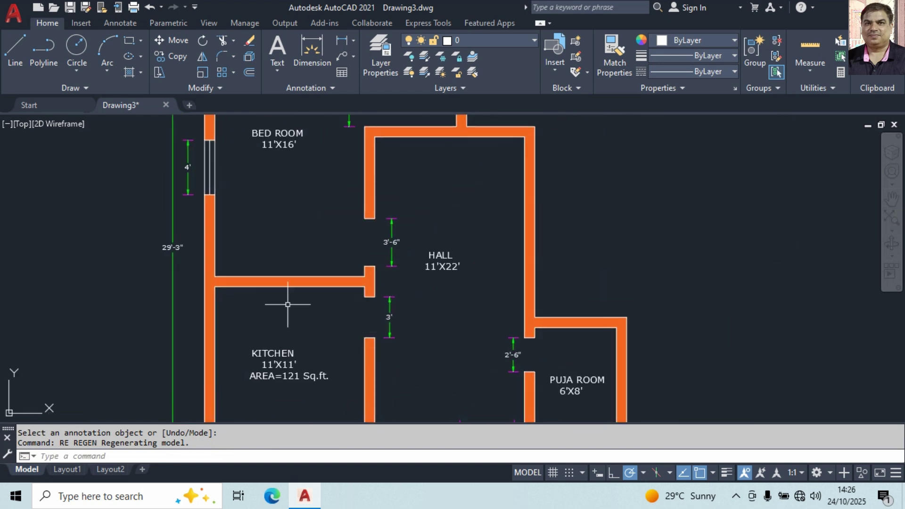
{"action": "middle_click_drag", "start_coordinate": [628, 356], "coordinate": [584, 295]}
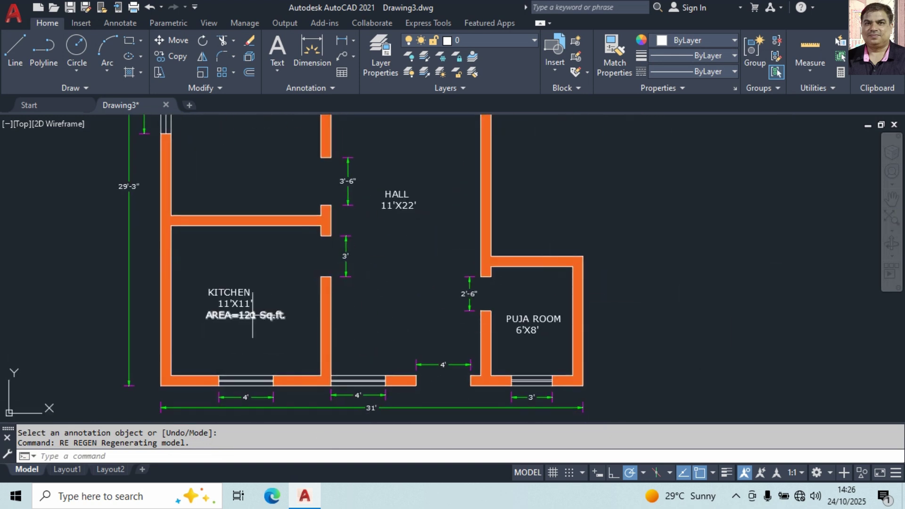
{"action": "scroll", "coordinate": [493, 339], "scroll_direction": "up", "scroll_amount": 2}
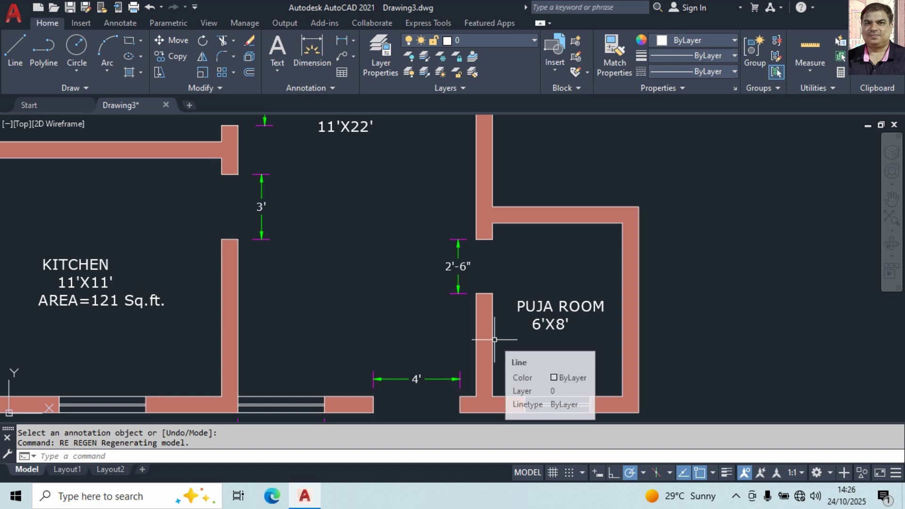
{"action": "type", "text": "aa"}
{"action": "key", "text": "Return"}
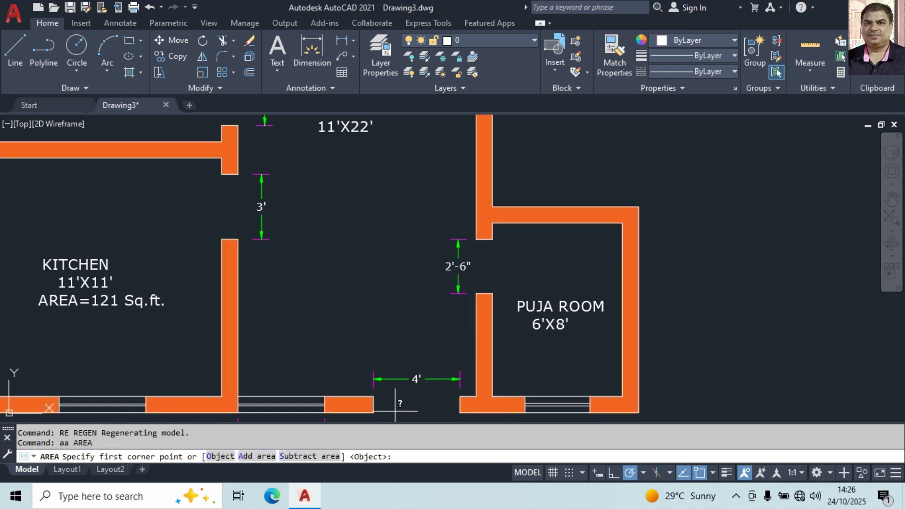
{"action": "left_click", "coordinate": [238, 397]}
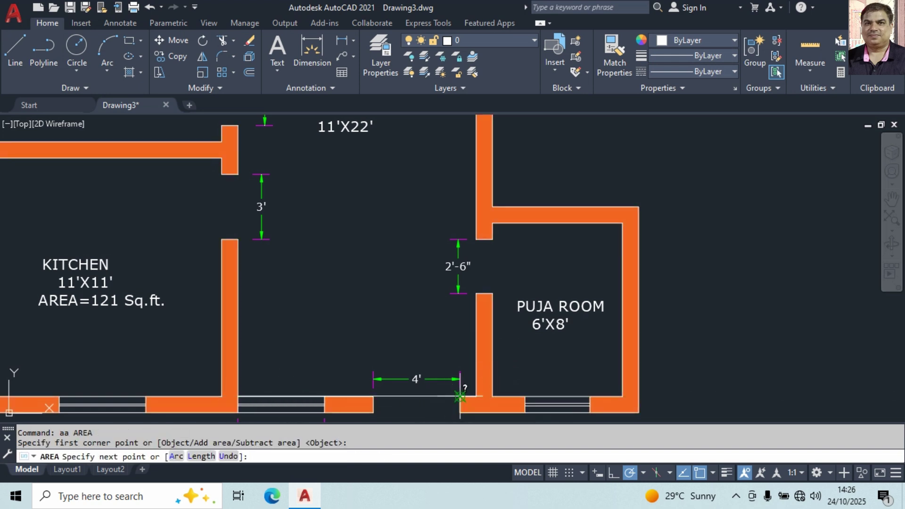
{"action": "left_click", "coordinate": [476, 396]}
{"action": "middle_click_drag", "start_coordinate": [404, 197], "coordinate": [418, 422]}
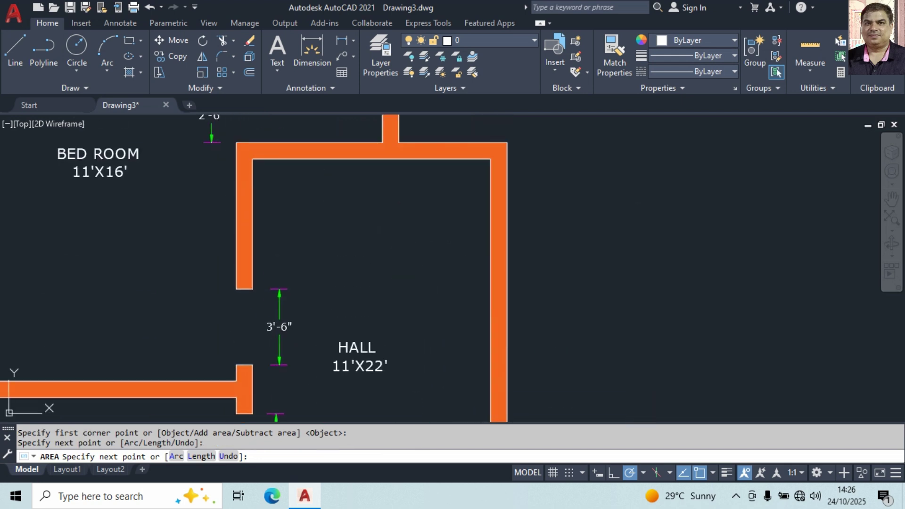
{"action": "left_click", "coordinate": [491, 159]}
{"action": "left_click", "coordinate": [253, 159]}
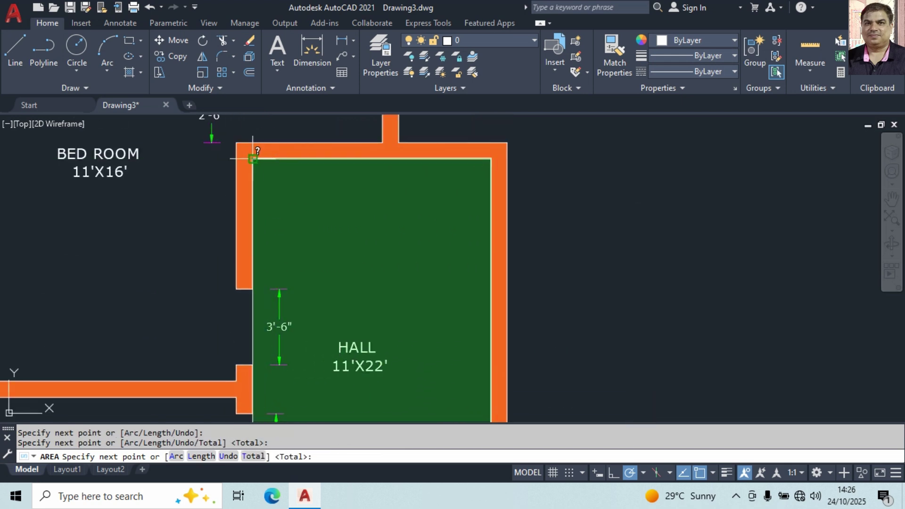
{"action": "key", "text": "Return"}
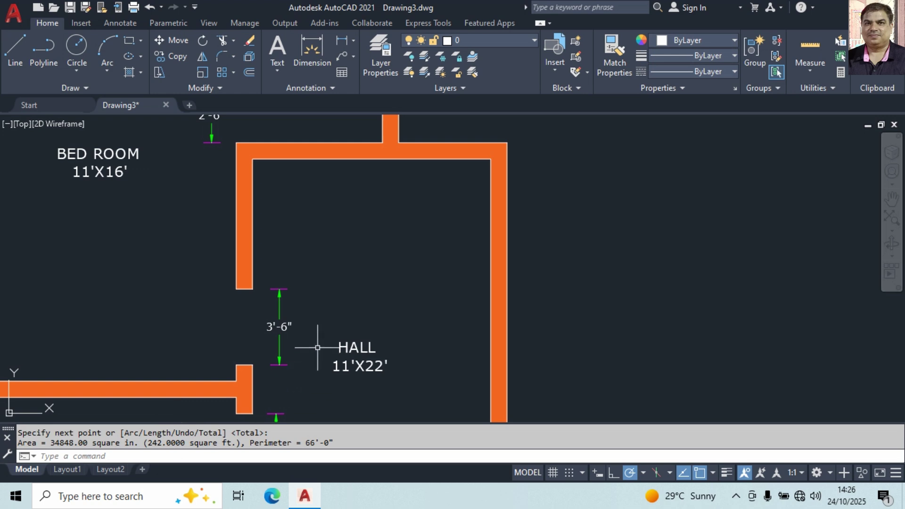
Step: Copy the kitchen's area label to just below the hall's 11'X22' size label
{"action": "middle_click_drag", "start_coordinate": [317, 347], "coordinate": [394, 175]}
{"action": "right_click", "coordinate": [322, 284]}
{"action": "left_click", "coordinate": [325, 270]}
{"action": "left_click", "coordinate": [126, 368]}
{"action": "scroll", "coordinate": [418, 194], "scroll_direction": "up", "scroll_amount": 4}
{"action": "left_click", "coordinate": [358, 199]}
{"action": "key", "text": "Return"}
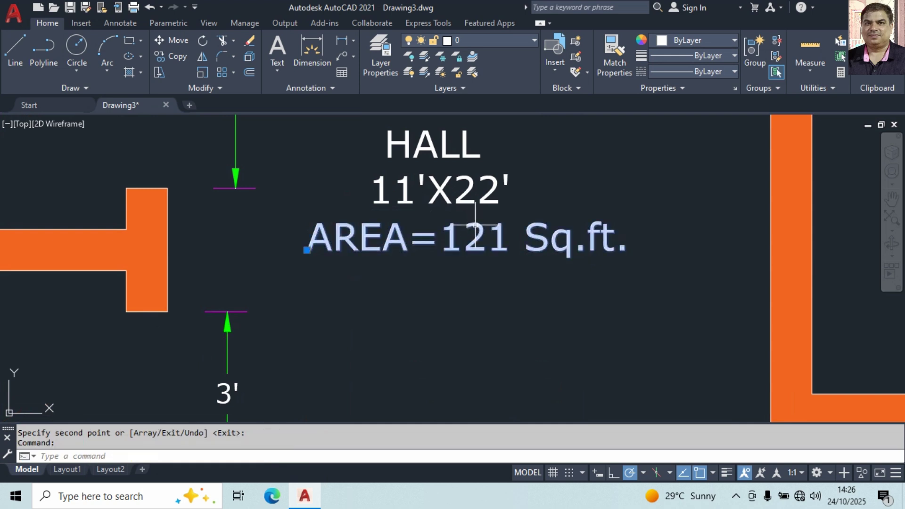
Step: Change the area value in the hall's copied label to 242, so it reads AREA=242 Sq.ft
{"action": "double_click", "coordinate": [472, 233]}
{"action": "left_click_drag", "start_coordinate": [443, 240], "coordinate": [505, 249]}
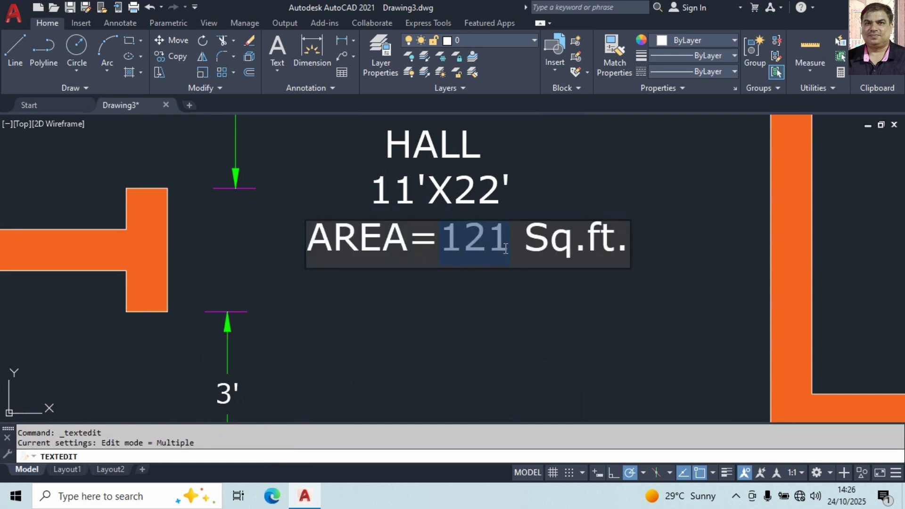
{"action": "type", "text": "242"}
{"action": "key", "text": "Return"}
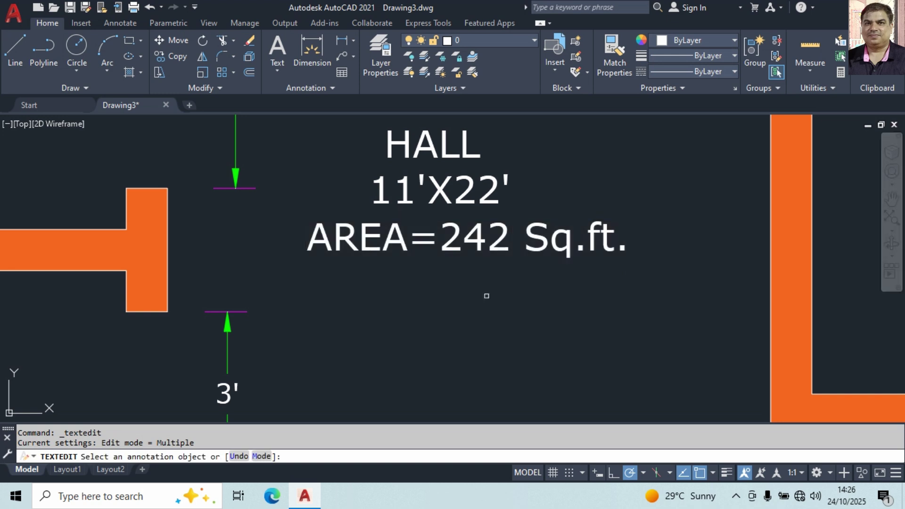
{"action": "scroll", "coordinate": [410, 269], "scroll_direction": "down", "scroll_amount": 6}
{"action": "scroll", "coordinate": [407, 269], "scroll_direction": "down", "scroll_amount": 2}
{"action": "middle_click_drag", "start_coordinate": [454, 270], "coordinate": [475, 291]}
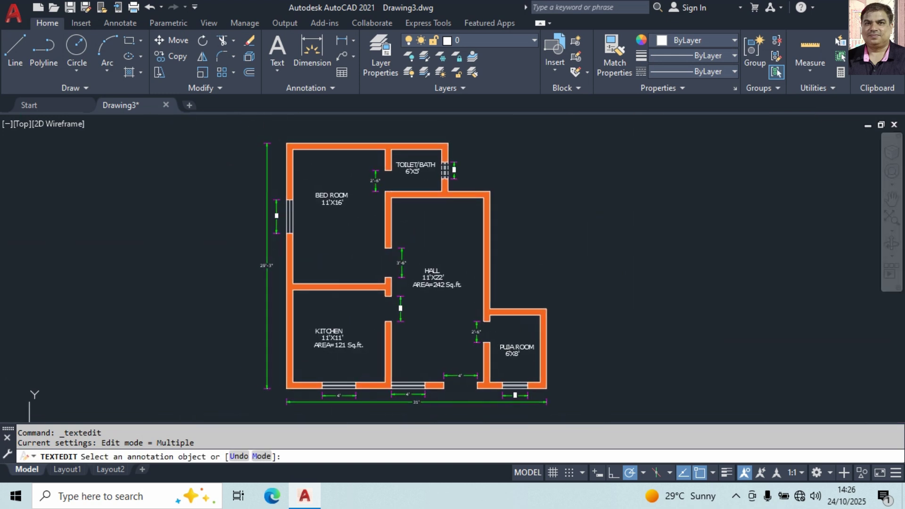